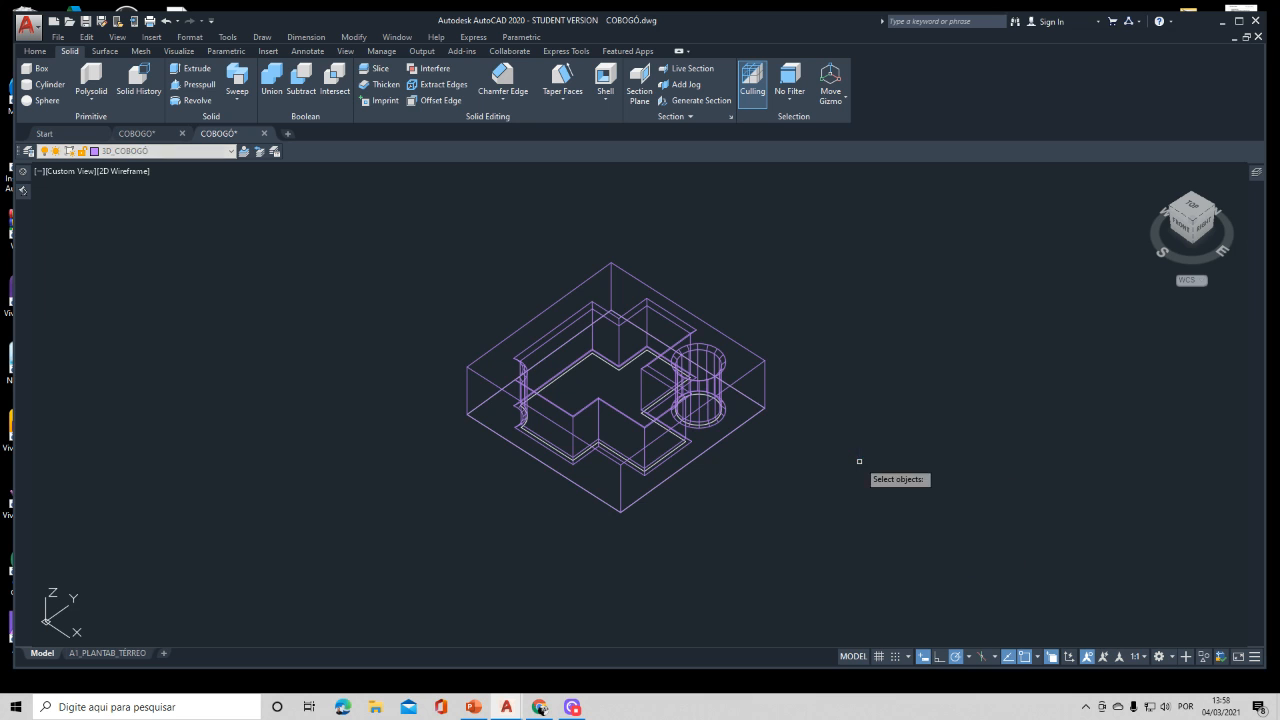
Step: Copy the cobogó block together with its 2D outlines to an empty area beside the original
scroll(871, 423, "down", 4)
middle_click_drag(871, 423, 250, 345)
left_click(733, 370)
left_click(624, 434)
key("Return")
left_click(666, 452)
middle_click_drag(888, 446, 307, 410)
left_click(1118, 456)
key("Return")
scroll(1185, 450, "up", 6)
middle_click_drag(1010, 448, 883, 440)
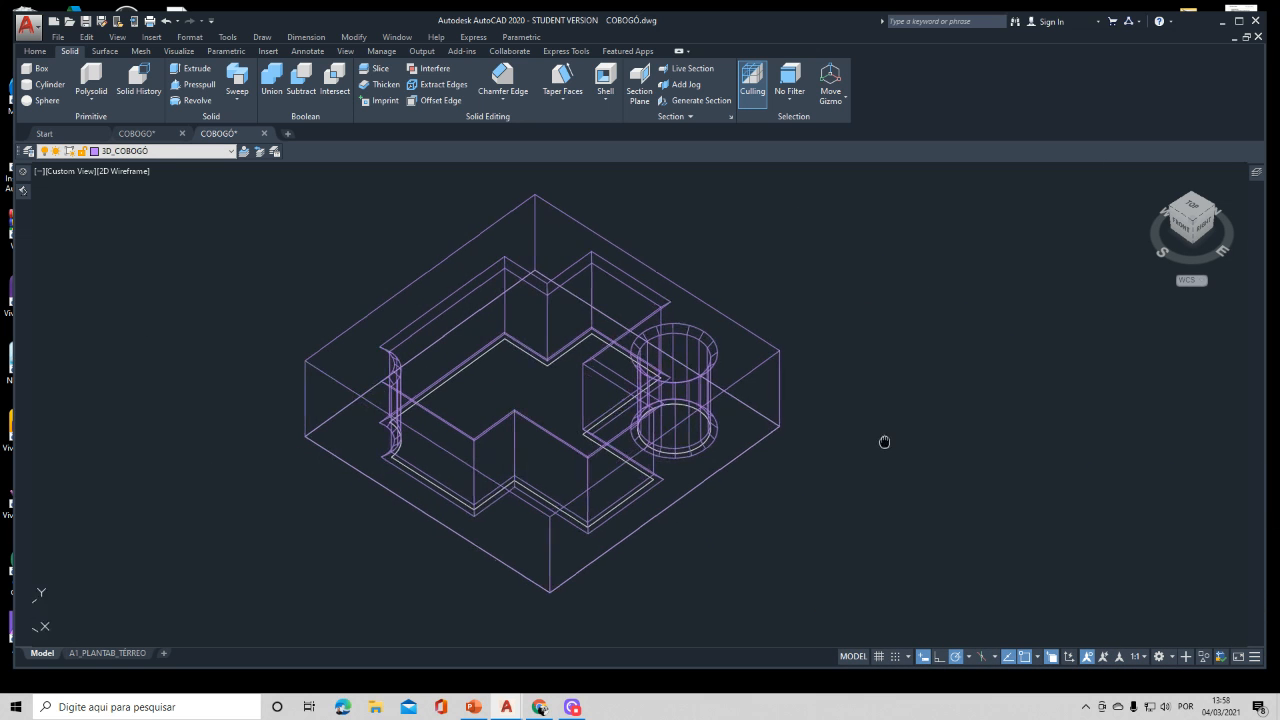
scroll(707, 388, "down", 2)
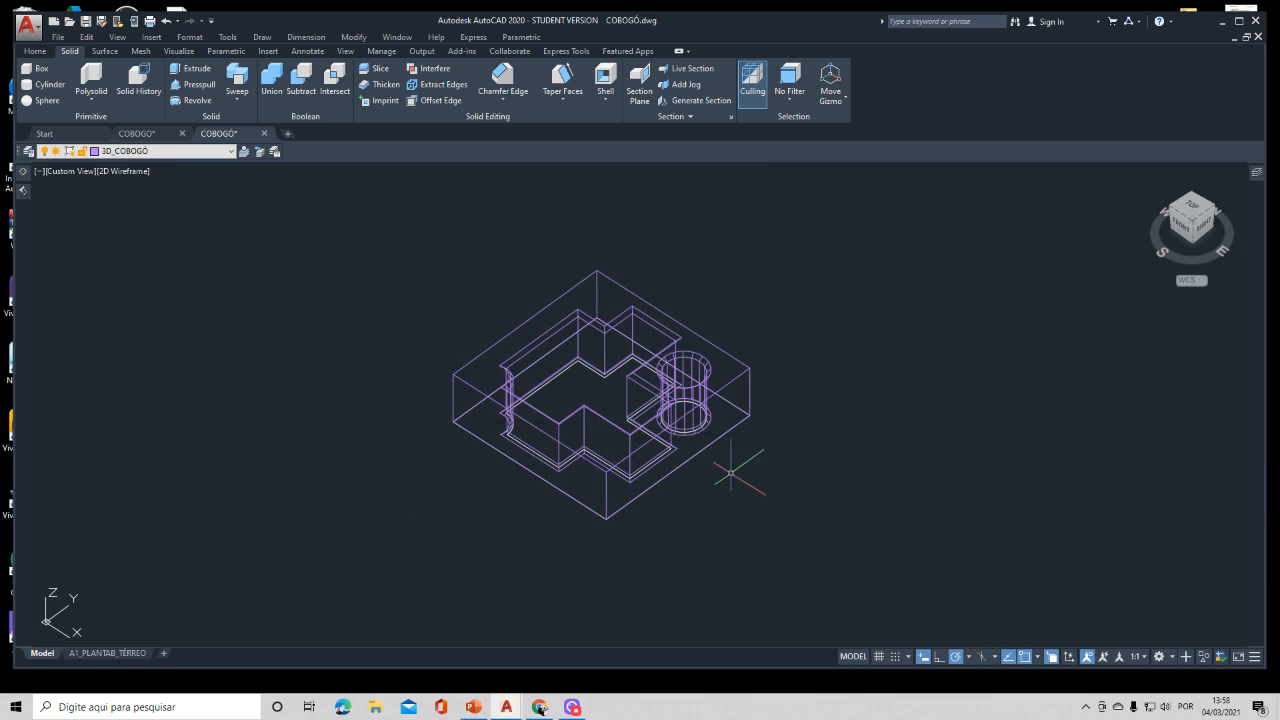
Step: 3D-rotate the copied block about the X axis at its lower front corner so that it stands upright, leaving its flat outlines in place
middle_click_drag(714, 509, 657, 415, "shift")
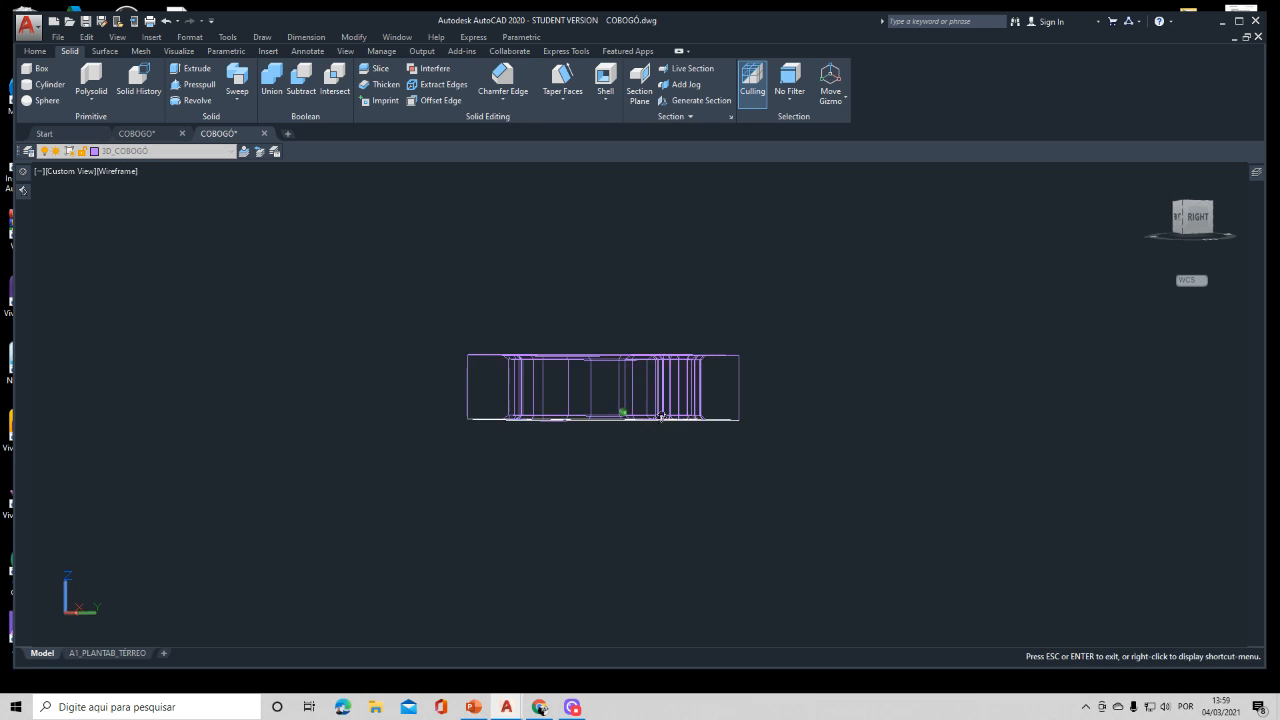
middle_click_drag(657, 415, 696, 486, "shift")
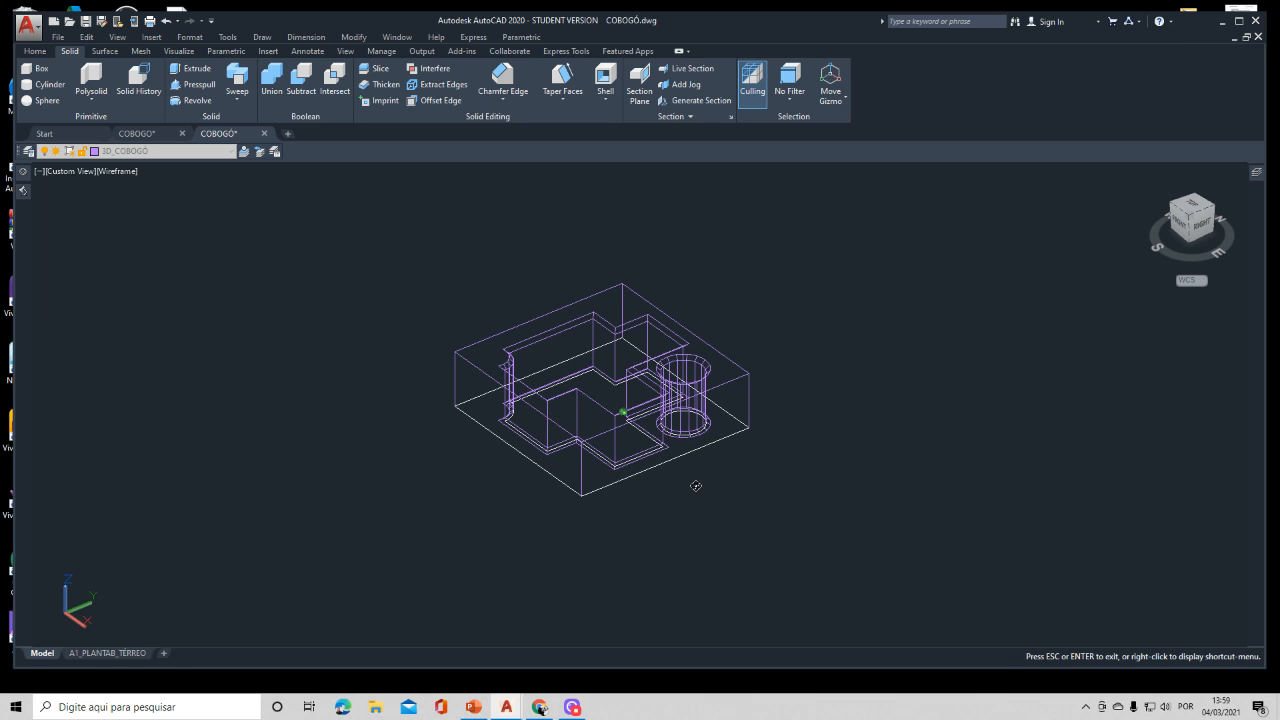
middle_click_drag(696, 486, 696, 486, "shift")
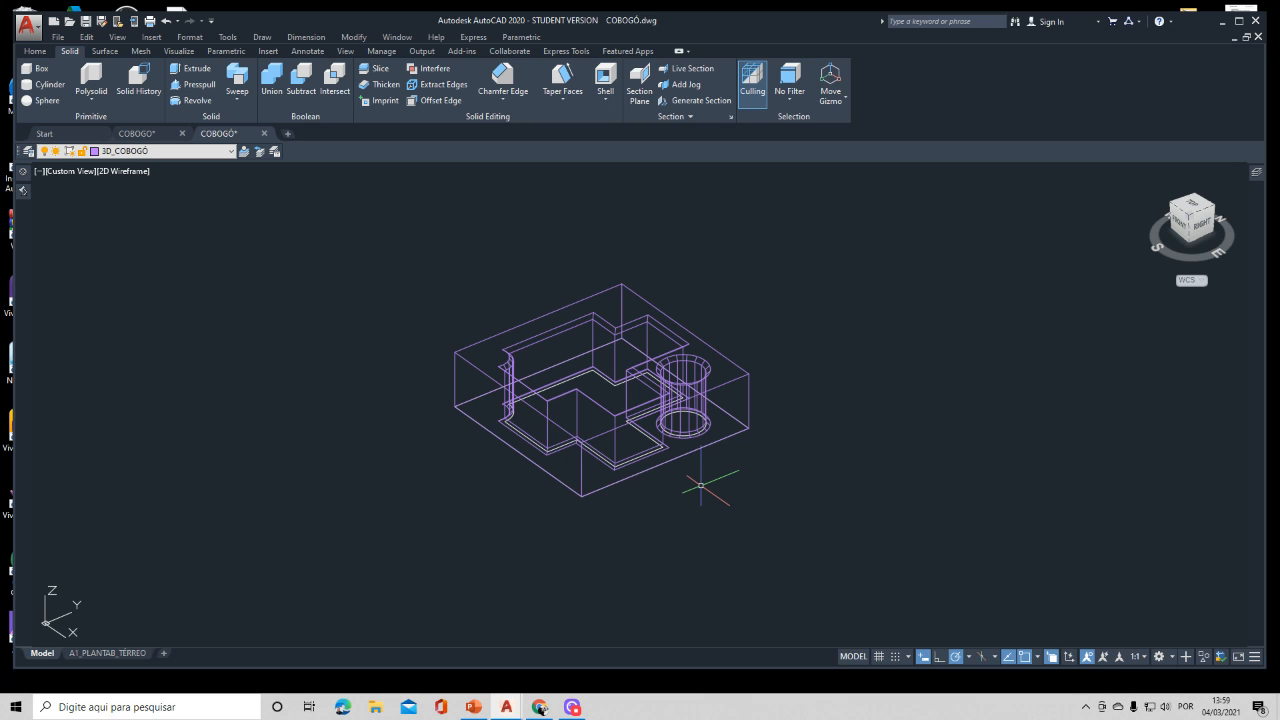
left_click(34, 52)
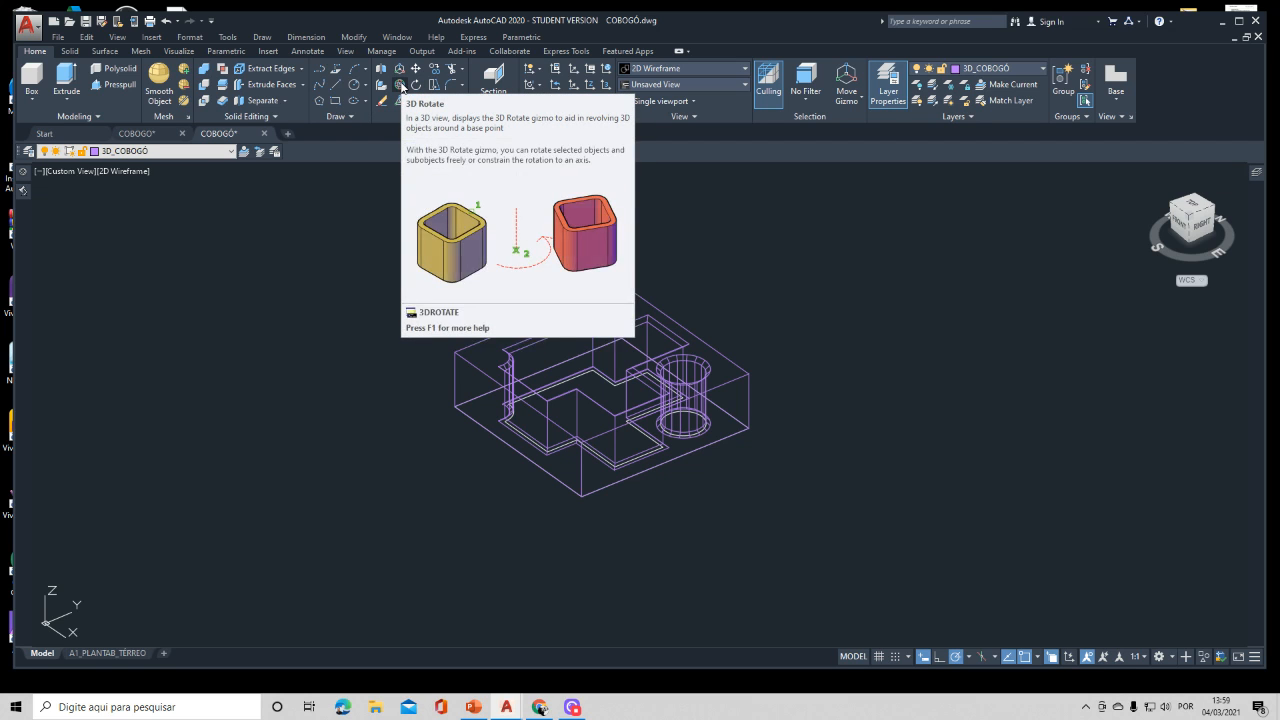
left_click(401, 85)
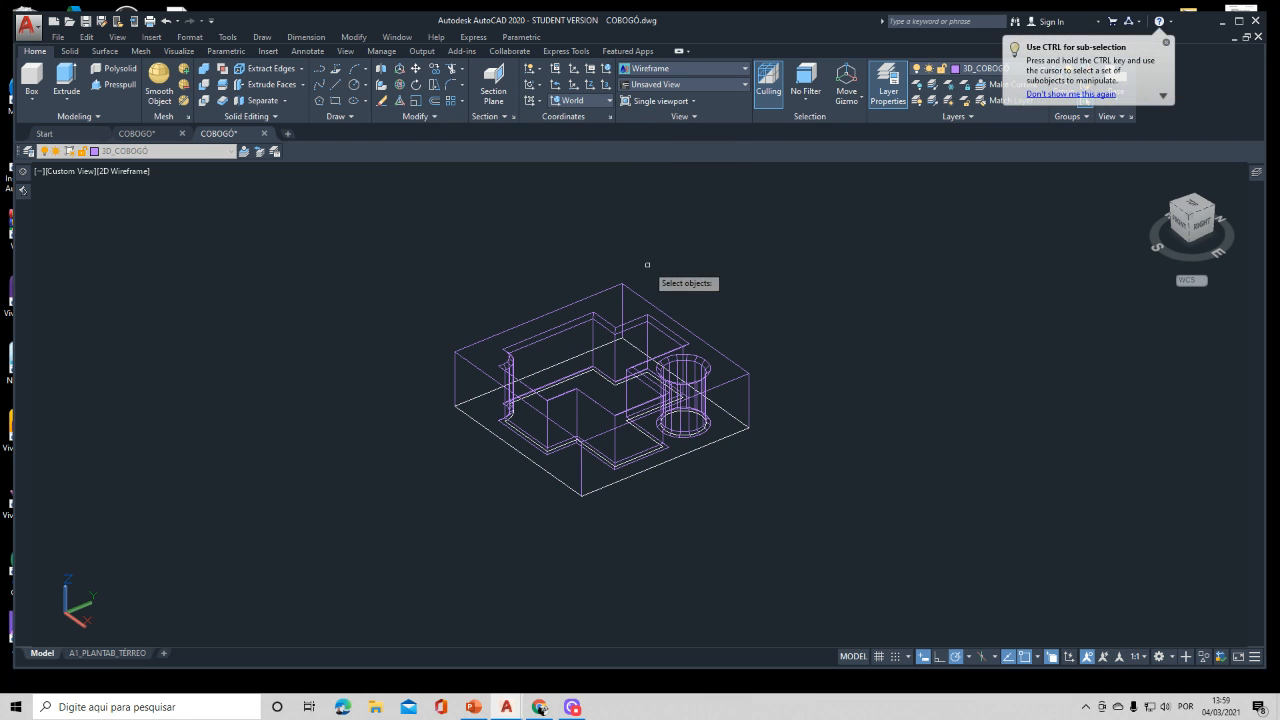
left_click(633, 291)
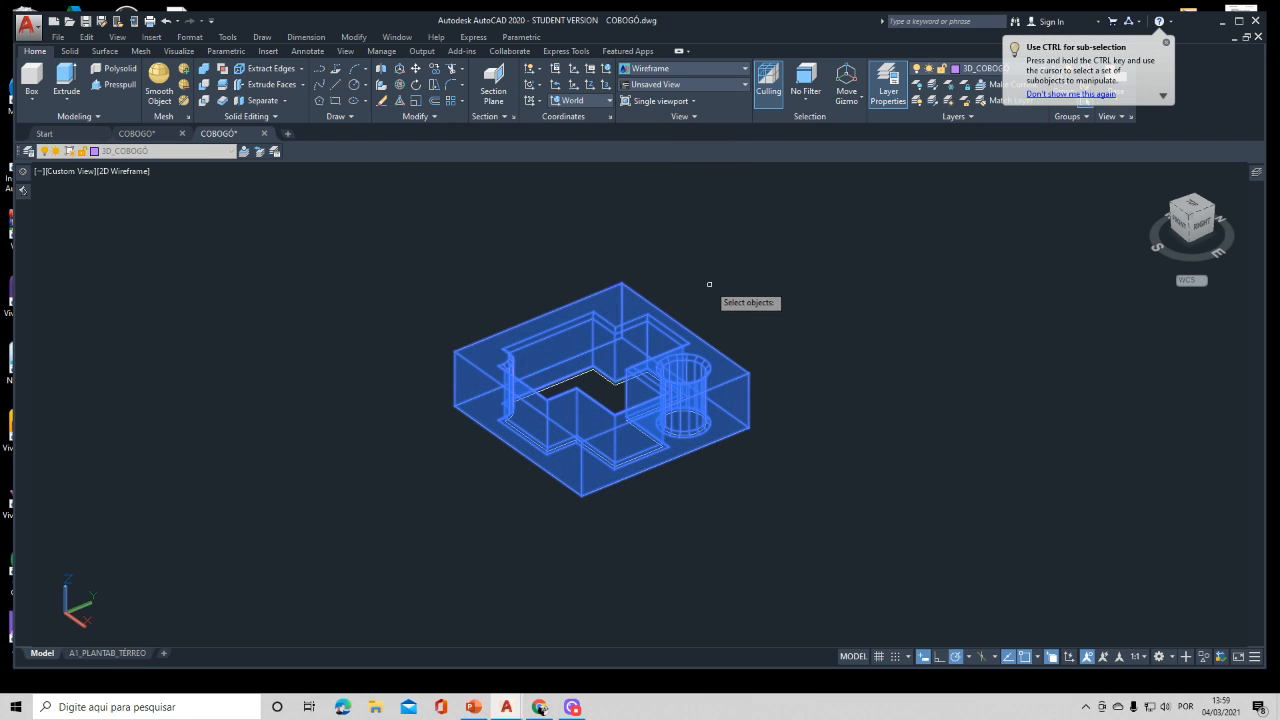
key("Return")
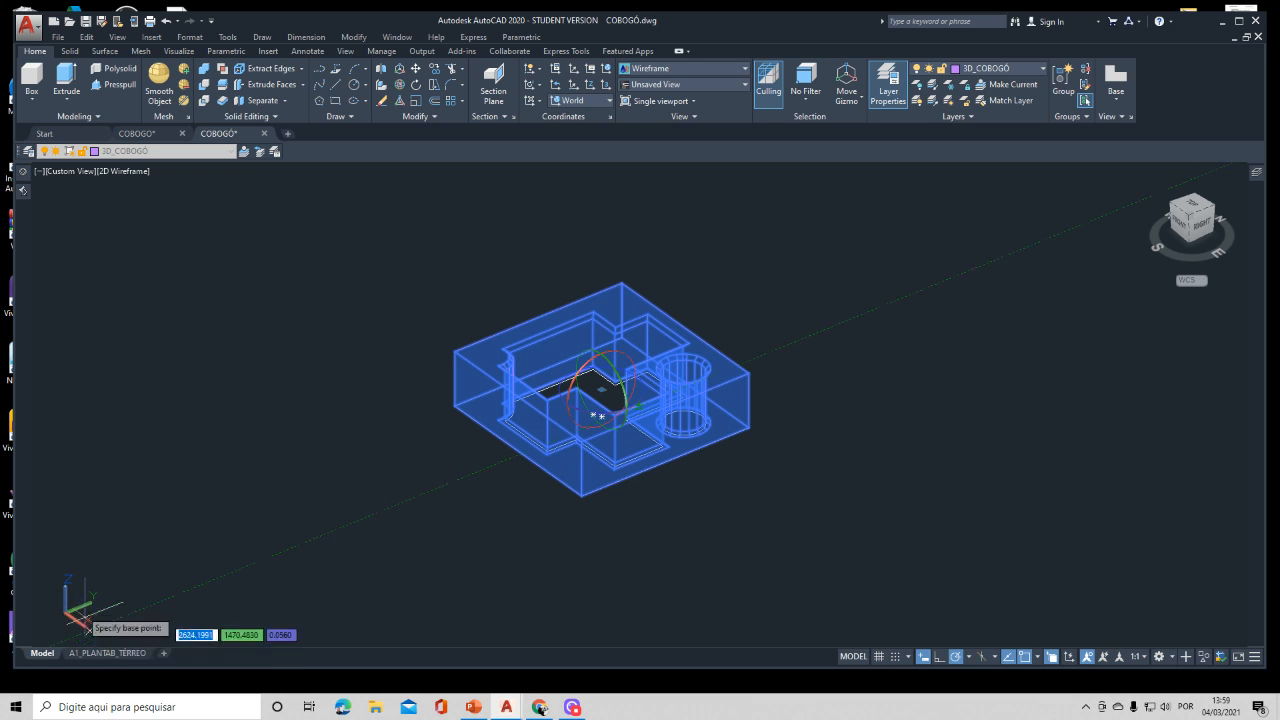
left_click(580, 495)
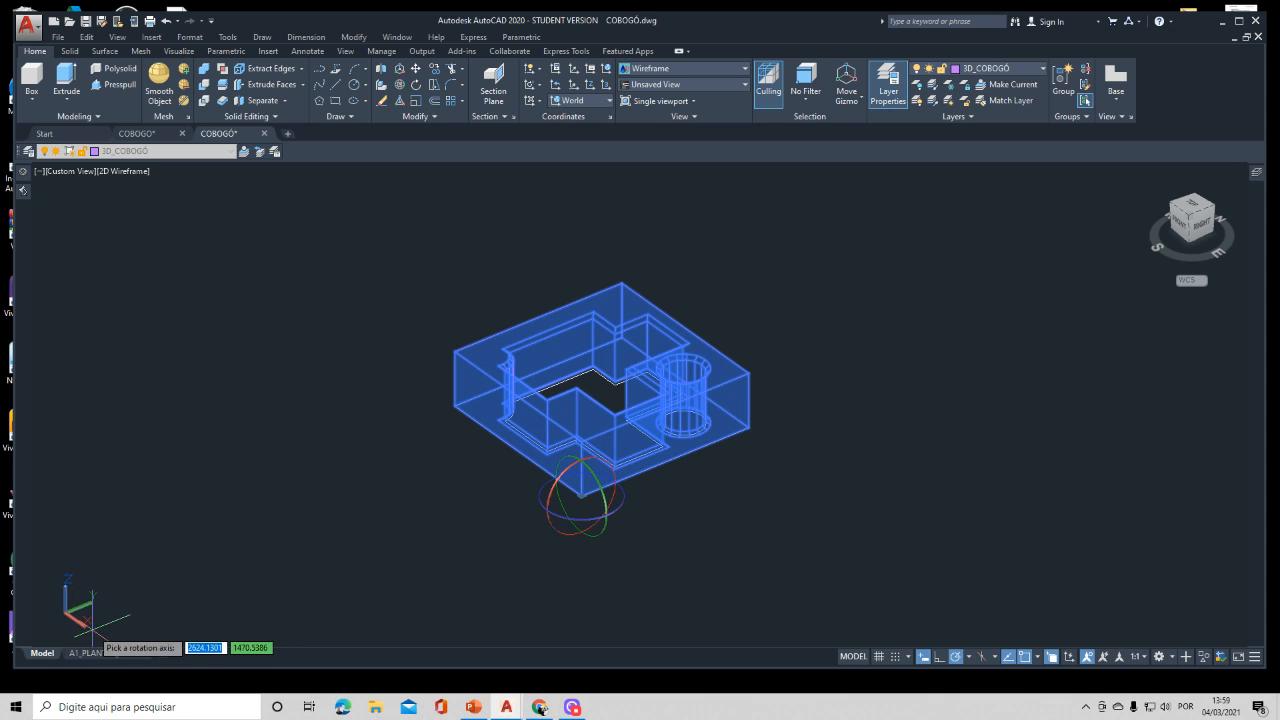
left_click(553, 491)
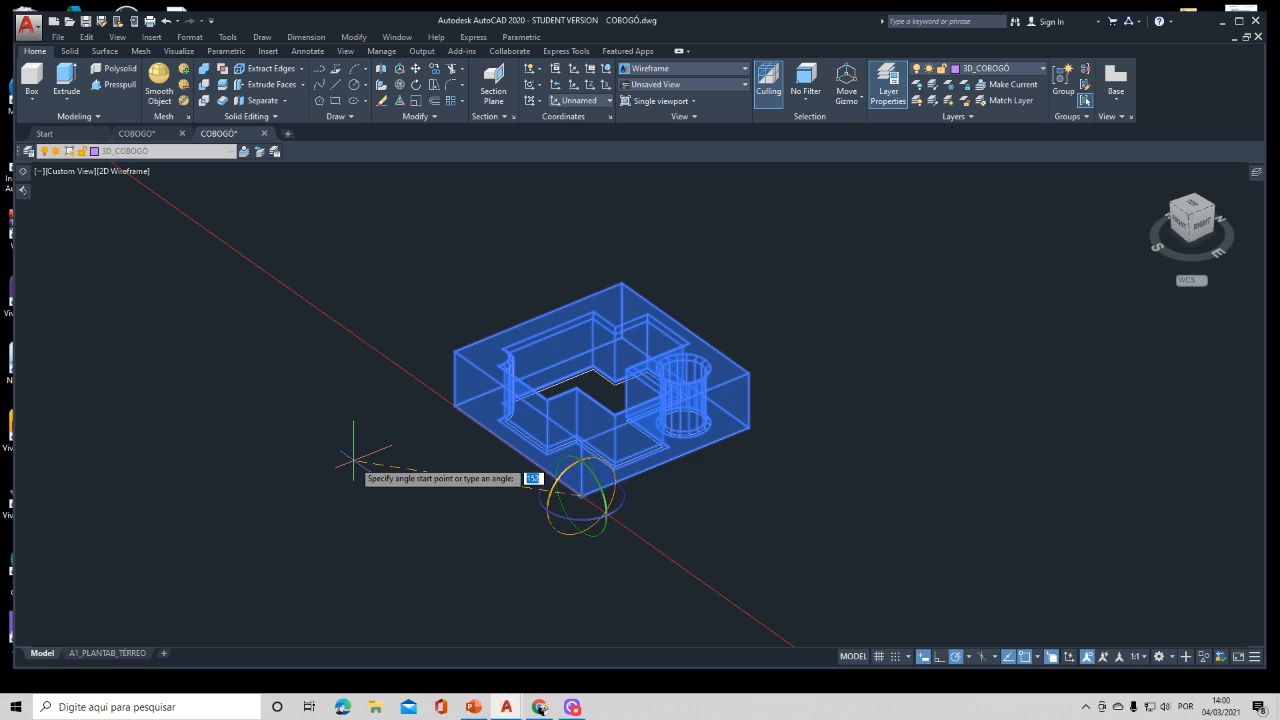
key("Return")
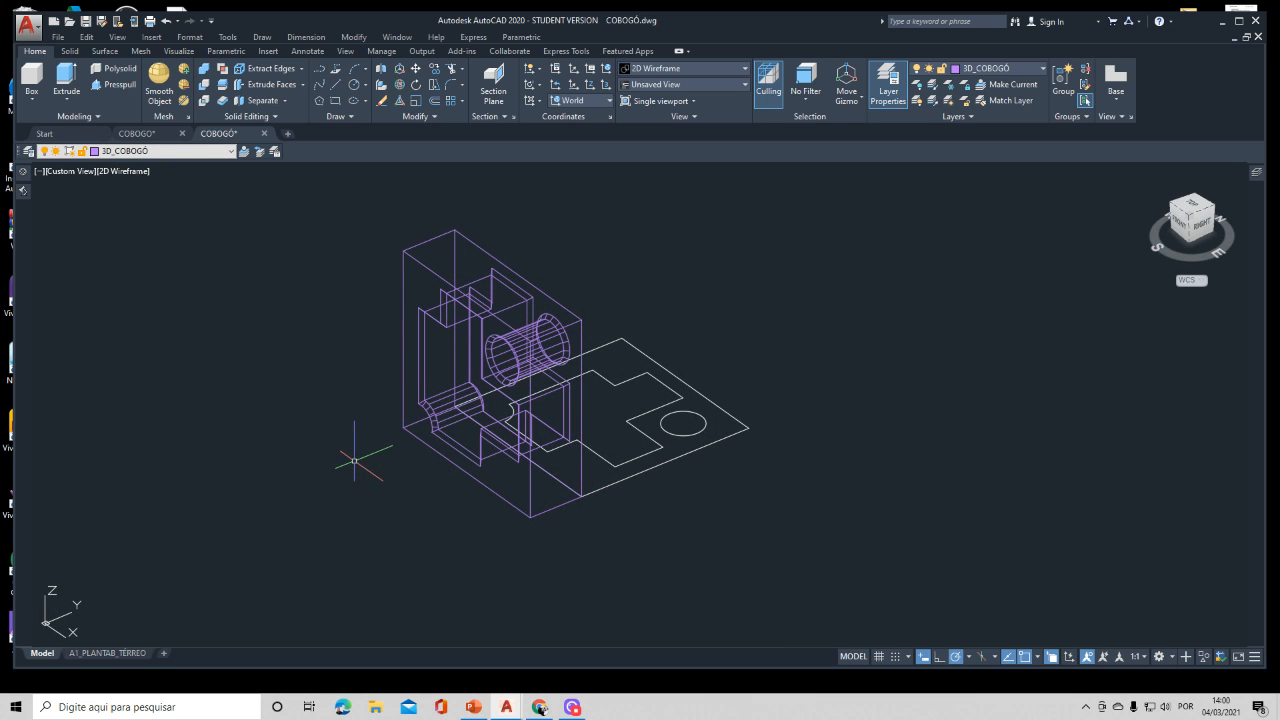
Step: Delete the flat 2D outlines of the square, the inner profile and the circle beside the upright block
middle_click_drag(494, 494, 649, 520)
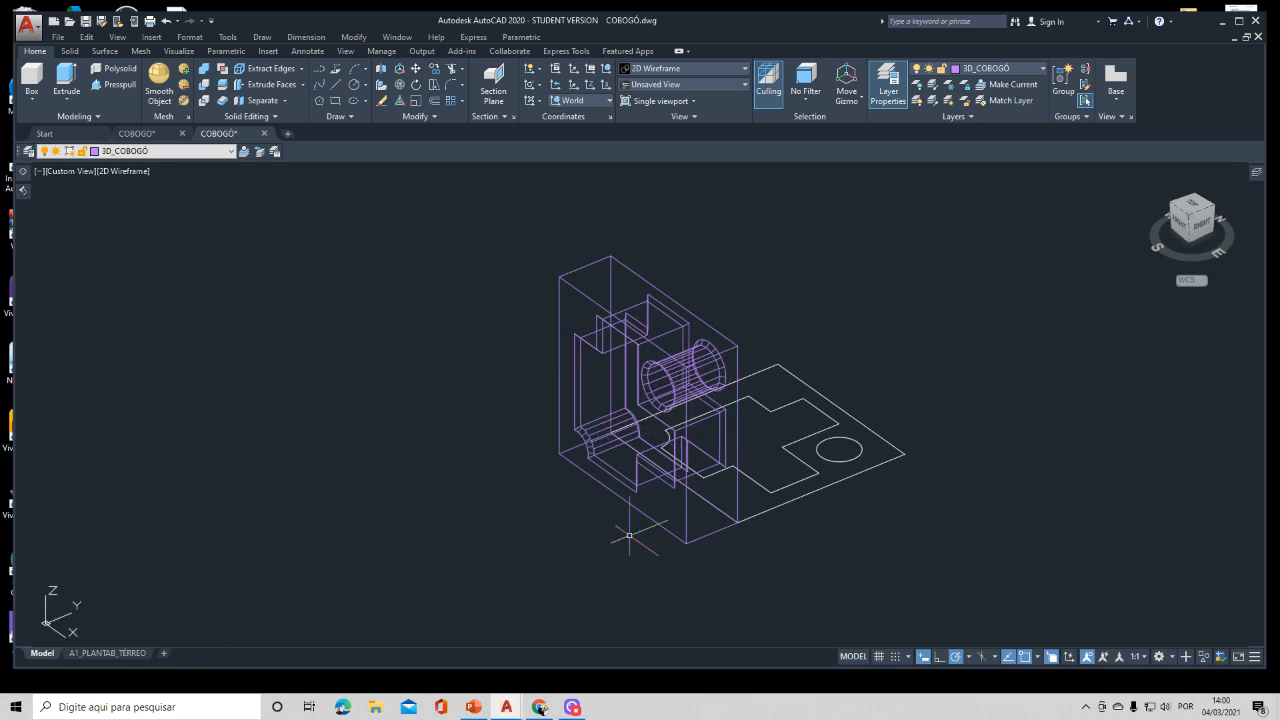
mouse_move(640, 569)
middle_mouse_down("shift")
mouse_move(931, 534)
mouse_move(691, 531)
mouse_move(655, 509)
mouse_move(854, 500)
mouse_move(903, 543)
mouse_move(889, 586)
mouse_move(608, 580)
mouse_move(657, 566)
middle_mouse_up("shift")
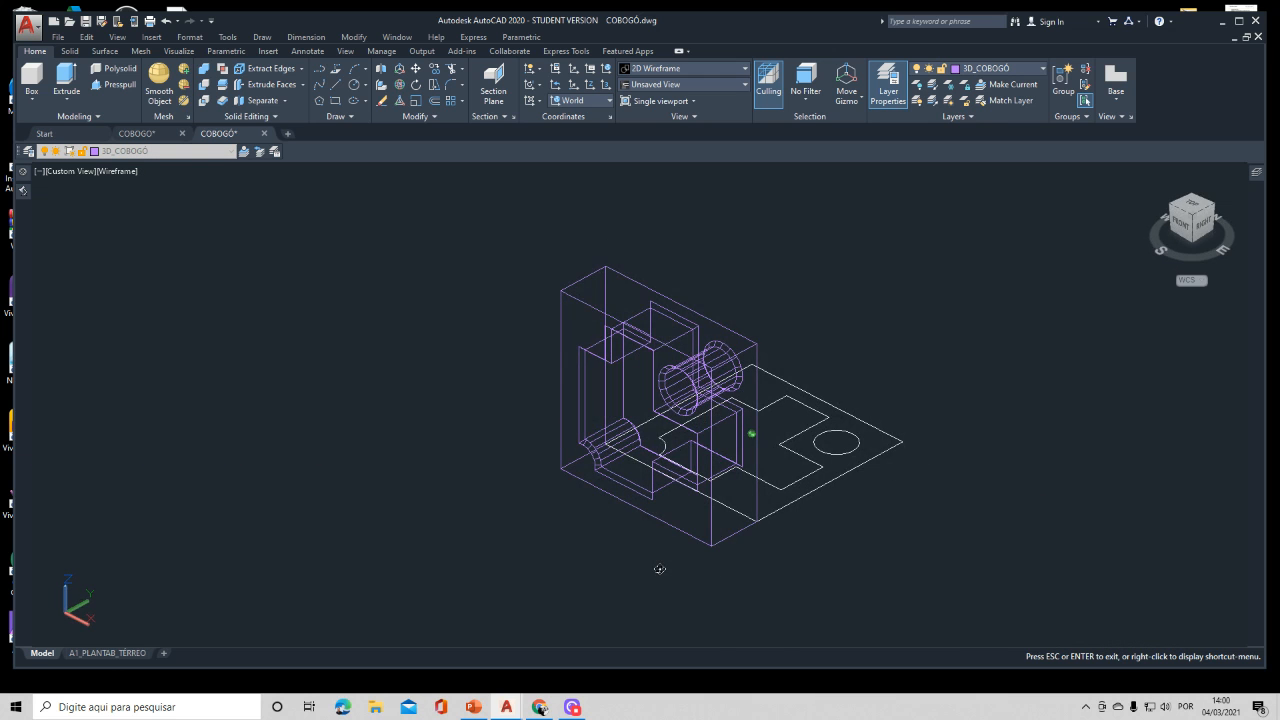
scroll(701, 435, "down", 4)
middle_click_drag(791, 384, 449, 312)
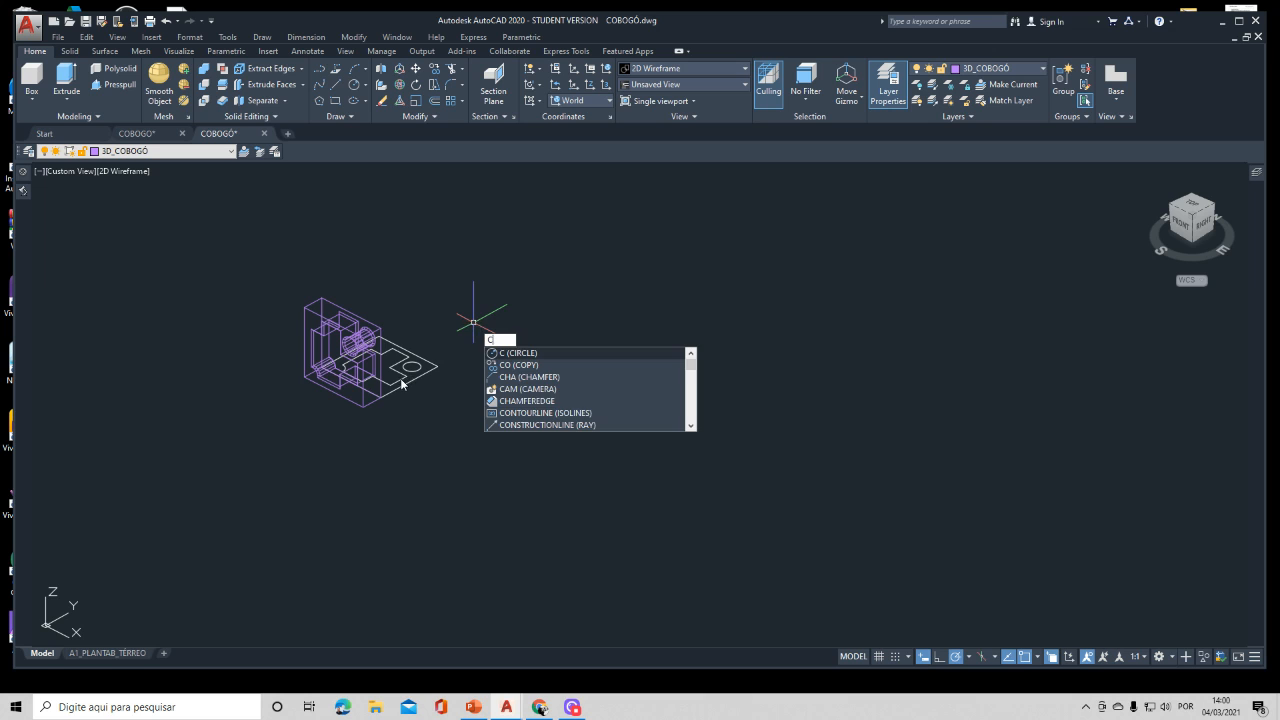
key("Escape")
scroll(397, 345, "up", 5)
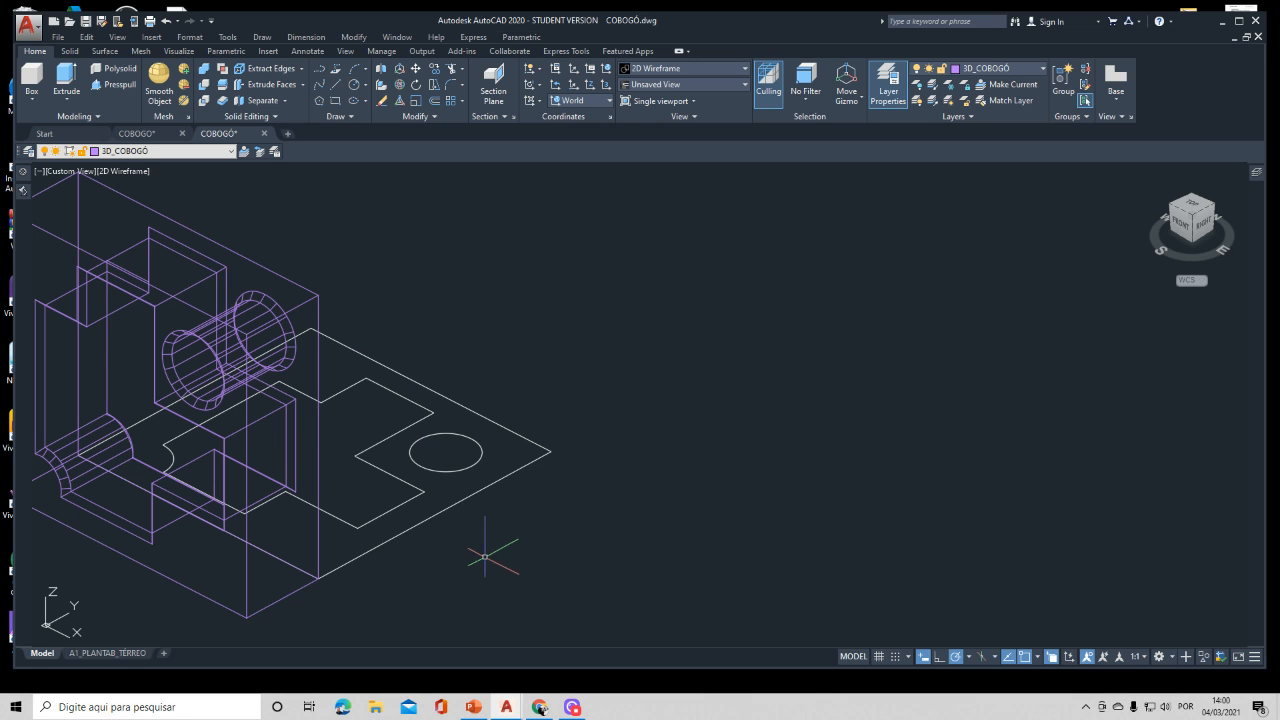
middle_click_drag(529, 534, 1029, 471)
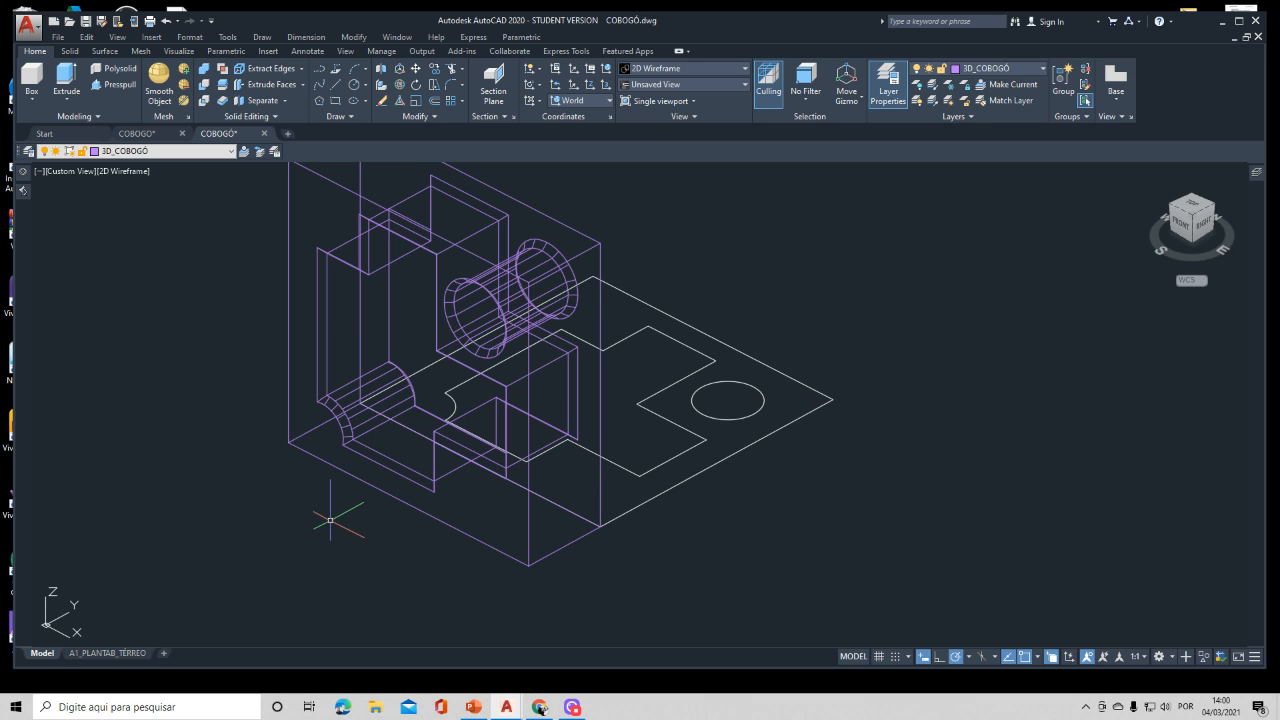
left_click(181, 610)
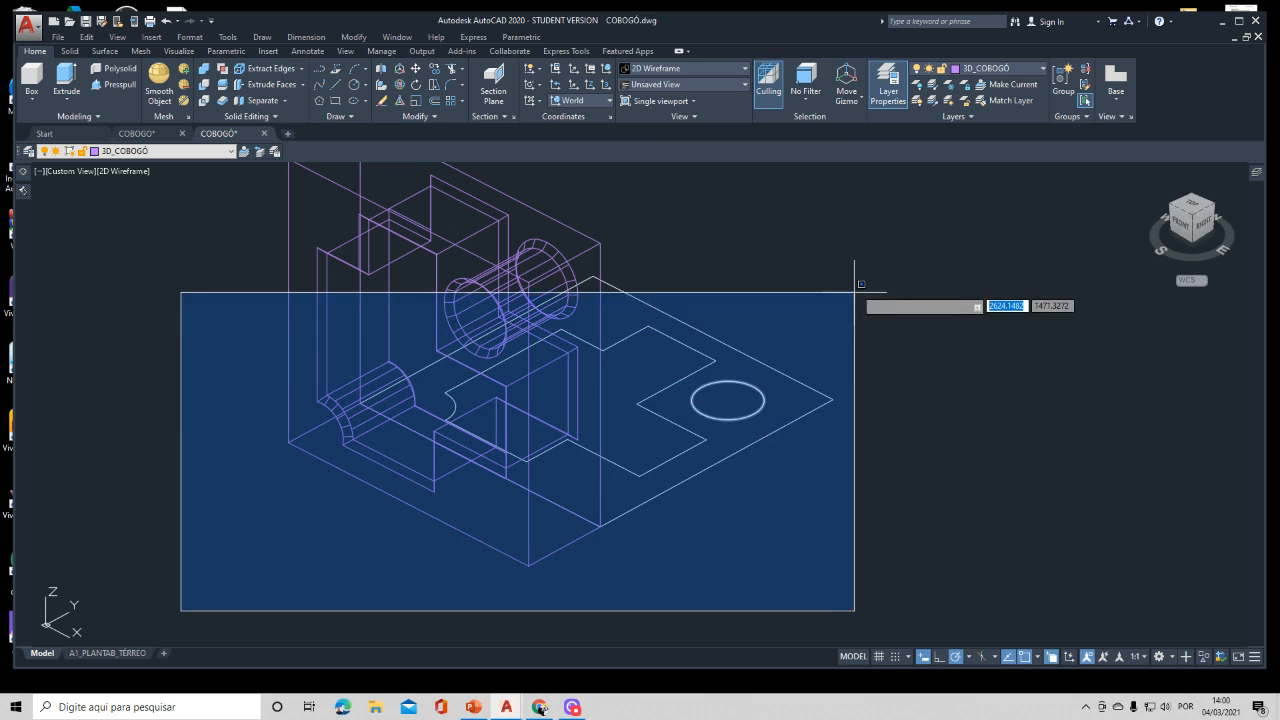
left_click(870, 258)
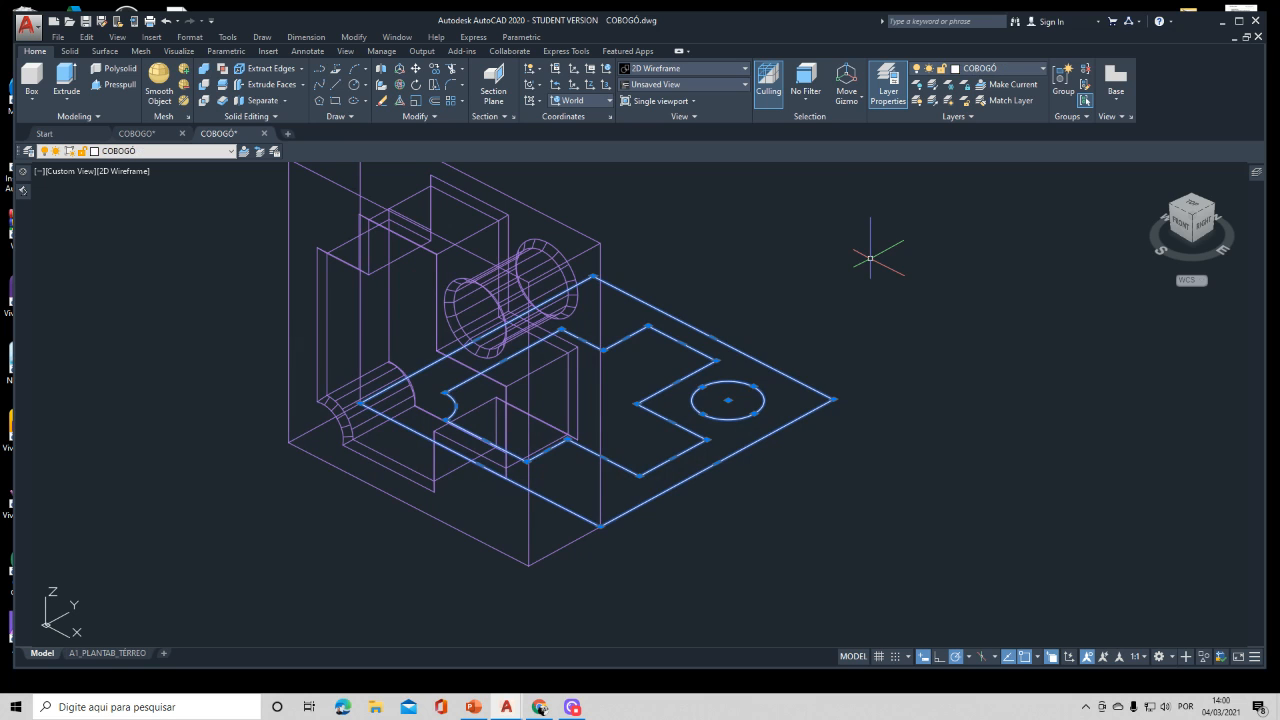
key("Delete")
scroll(870, 258, "down", 2)
middle_click_drag(808, 354, 630, 410)
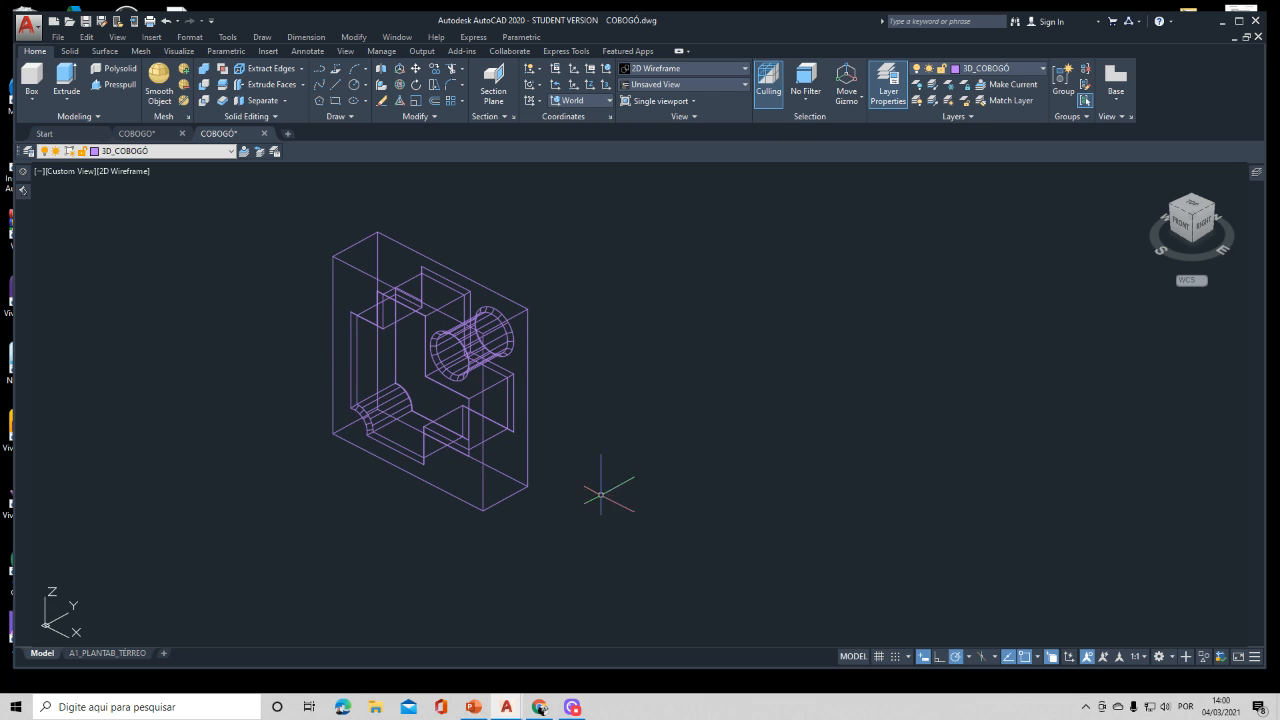
Step: Mirror the upright block across its side face nearest the round hole, keeping the source object
middle_click_drag(554, 486, 654, 449, "shift")
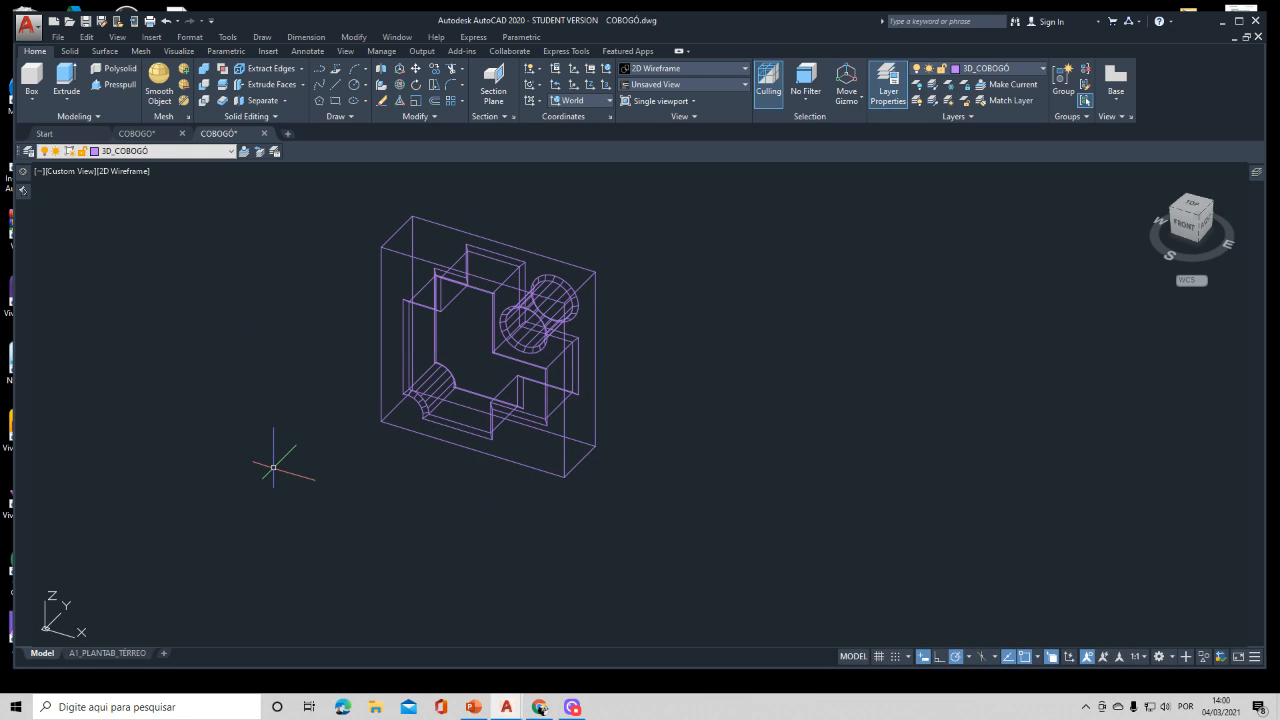
key("Return")
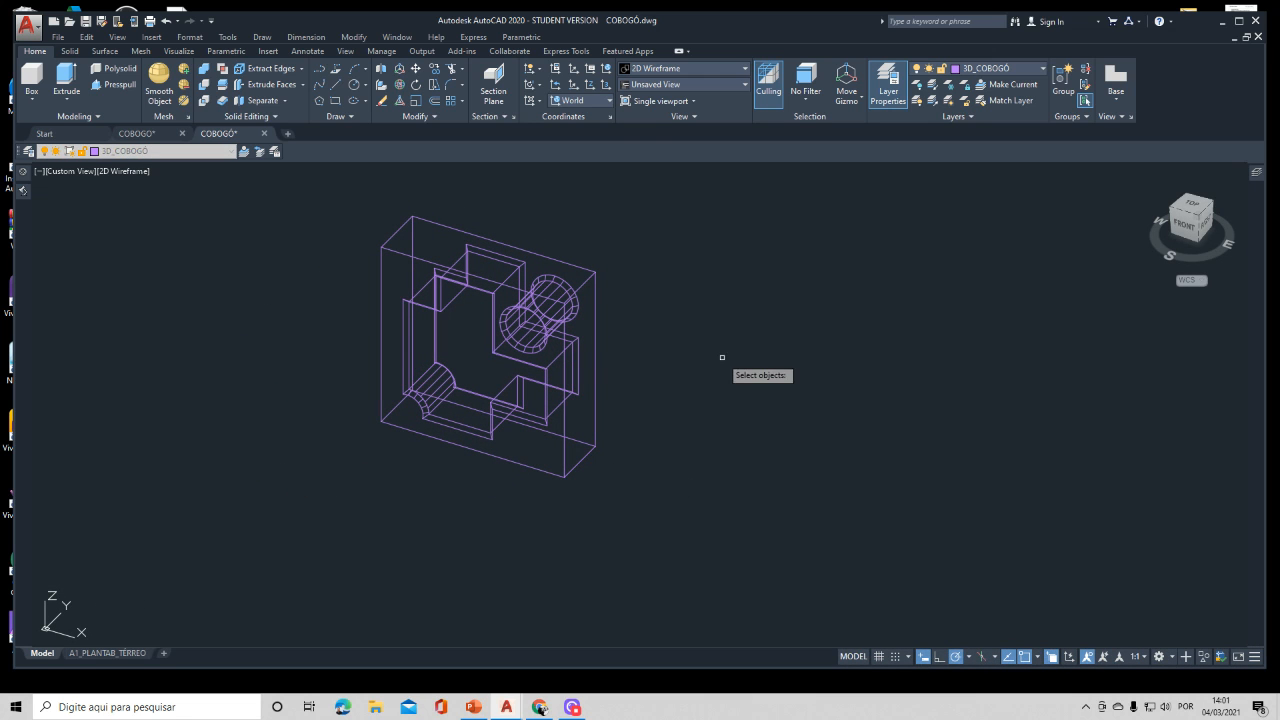
key("Escape")
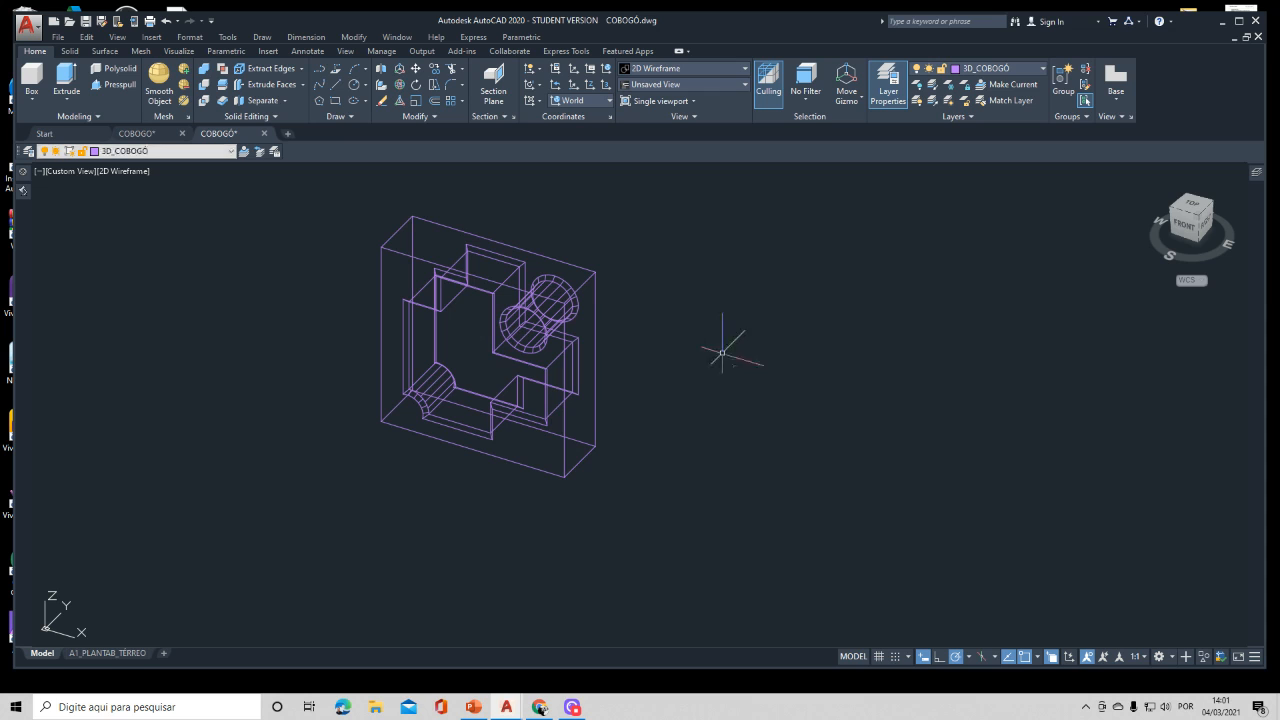
left_click(381, 72)
key("Escape")
key("Return")
left_click(531, 300)
key("Return")
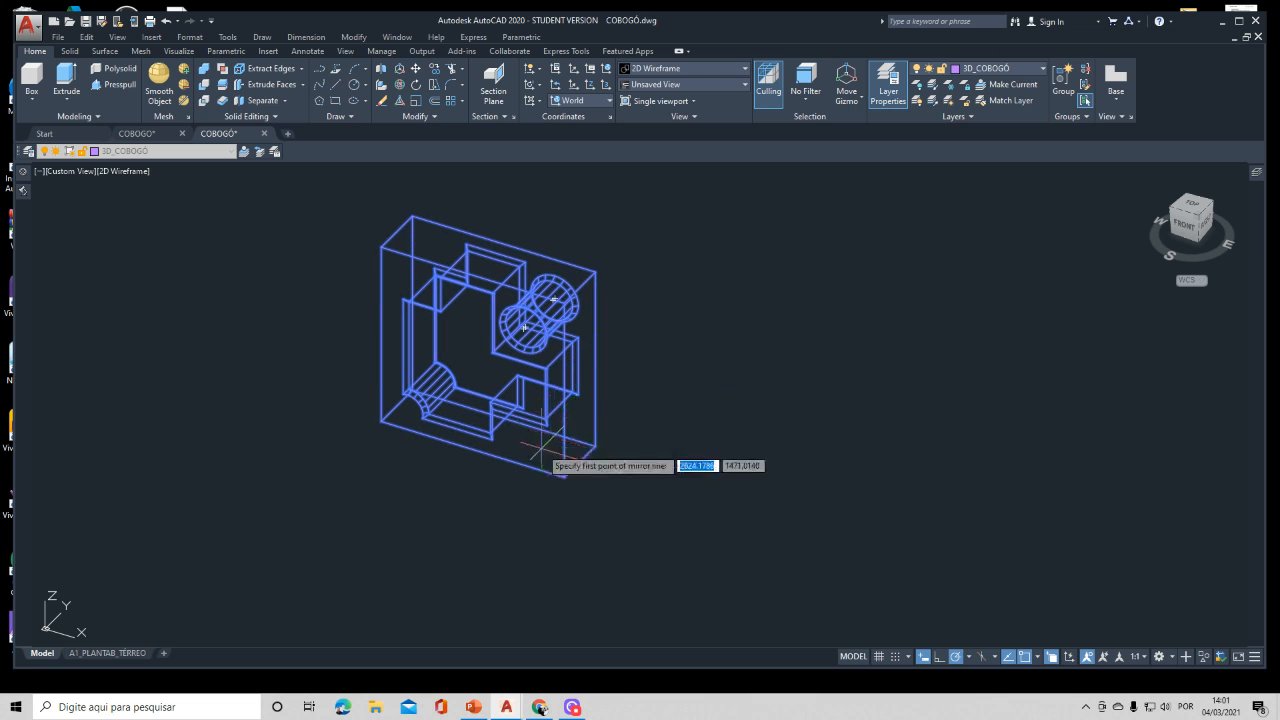
left_click(595, 446)
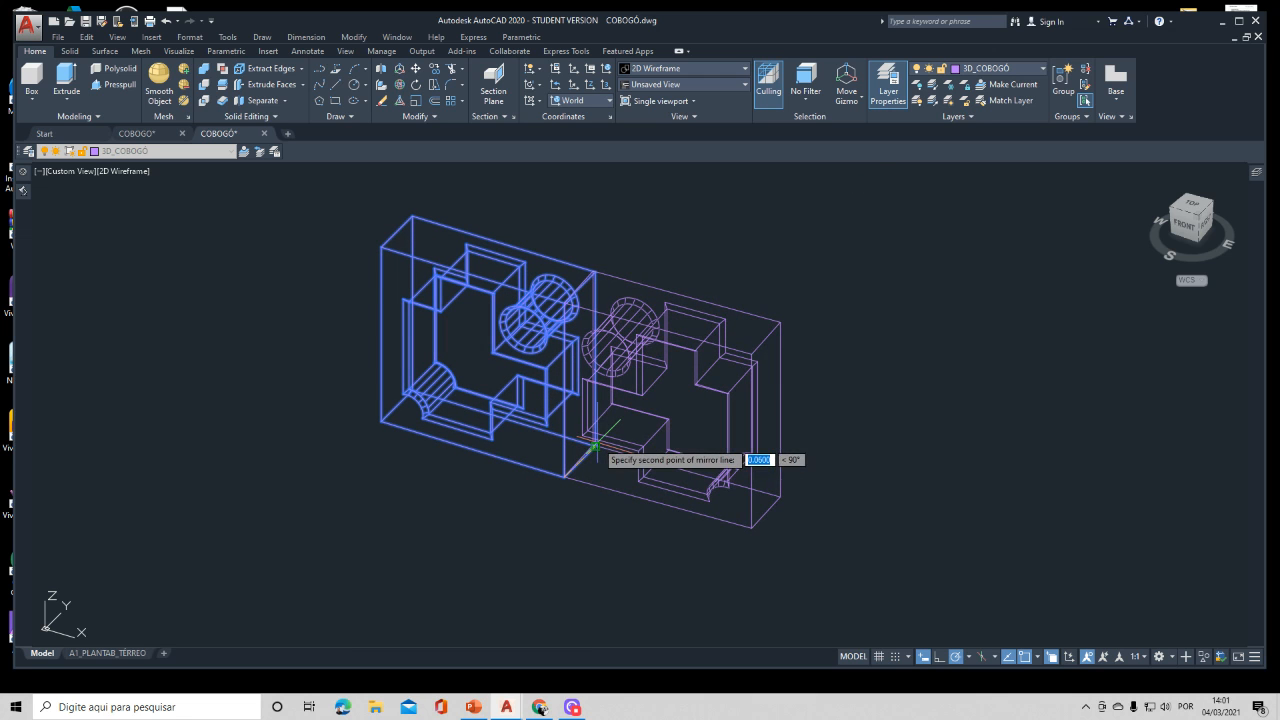
left_click(598, 447)
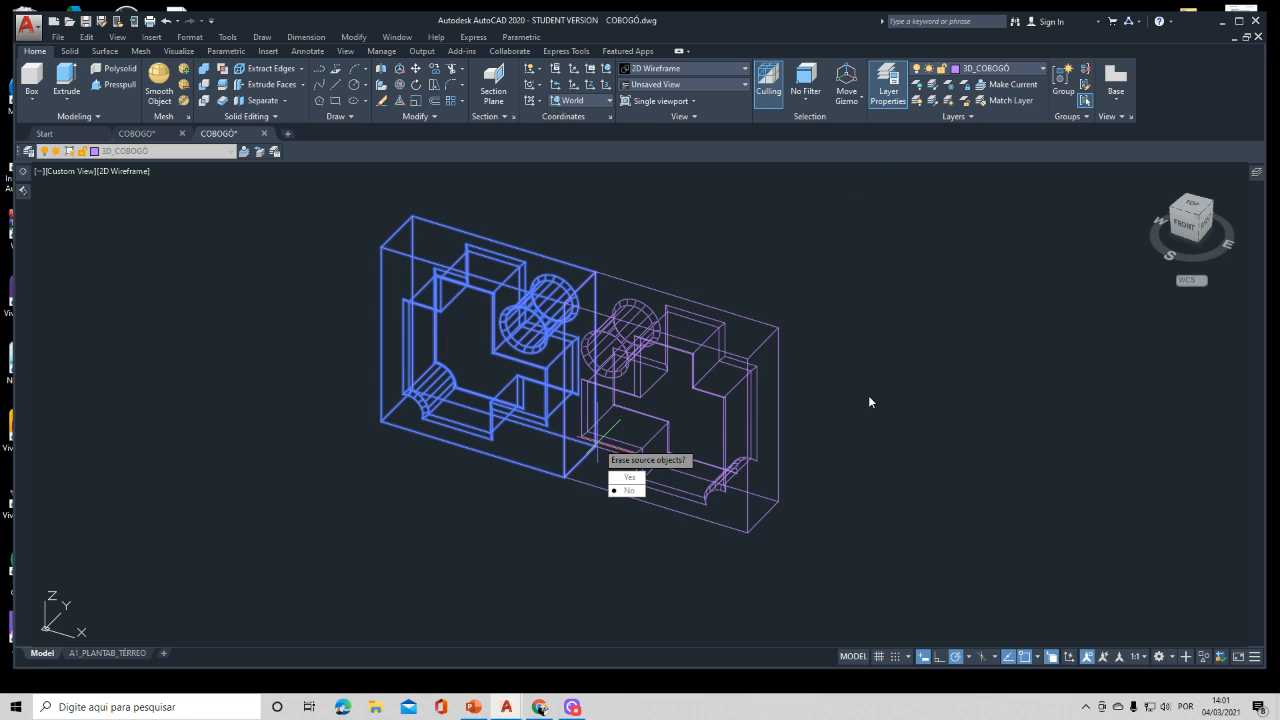
key("Return")
Step: Mirror both upright blocks across the free end face of the mirrored copy, keeping the originals, to form a row of four
key("Return")
left_click(616, 253)
left_click(510, 330)
key("Return")
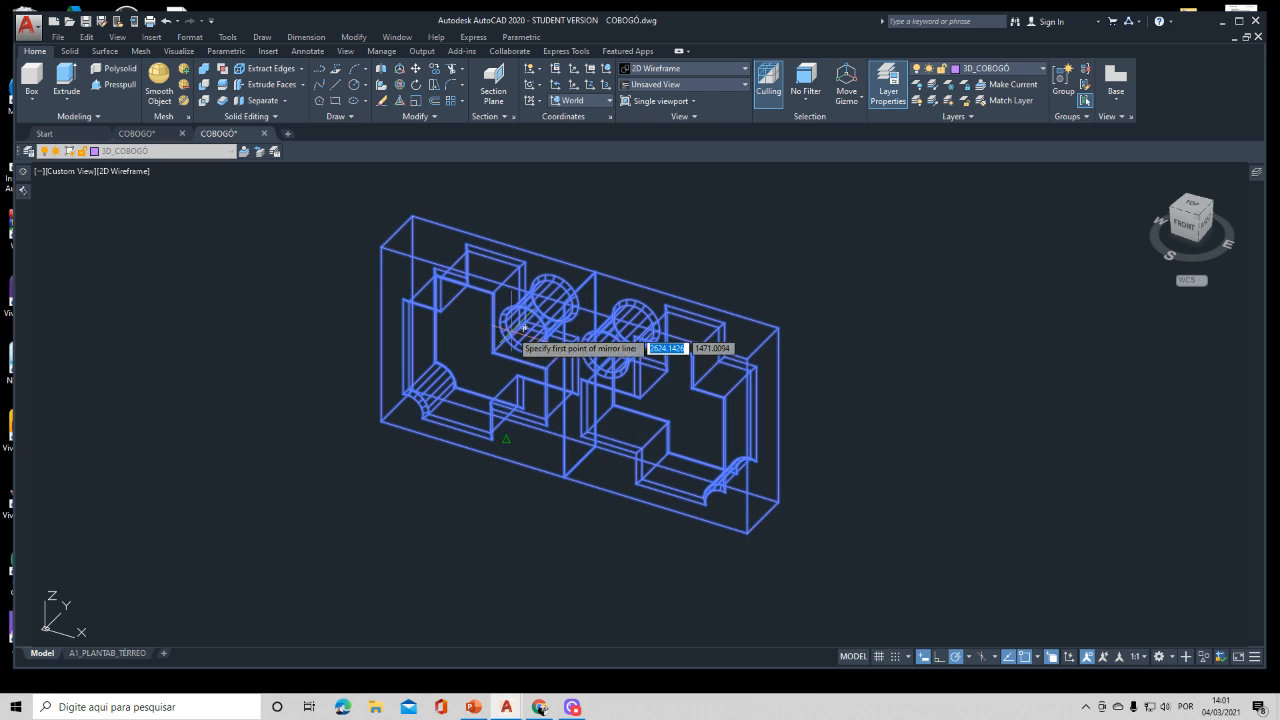
left_click(746, 534)
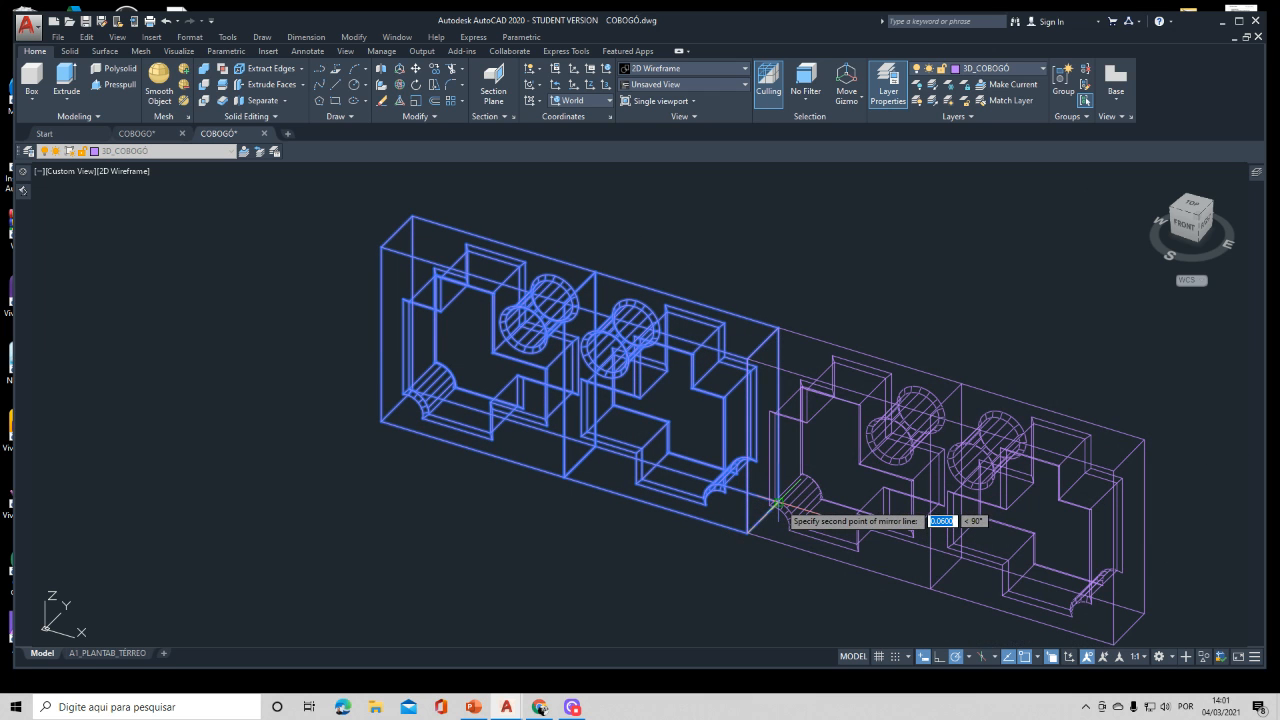
left_click(779, 503)
key("Return")
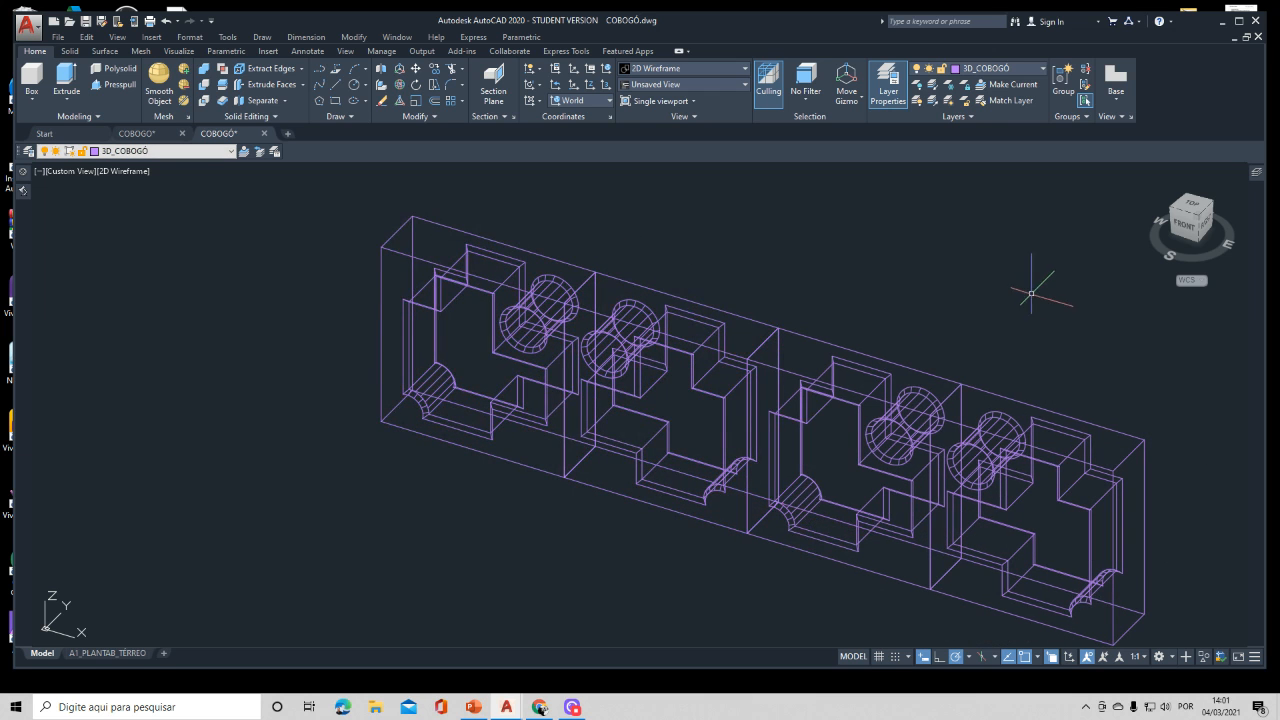
Step: 3D-rotate the two newest blocks 180° about the Y axis at their upper front corner so they stack on the first pair
left_click(415, 100)
left_click(1000, 355)
left_click(882, 488)
key("Return")
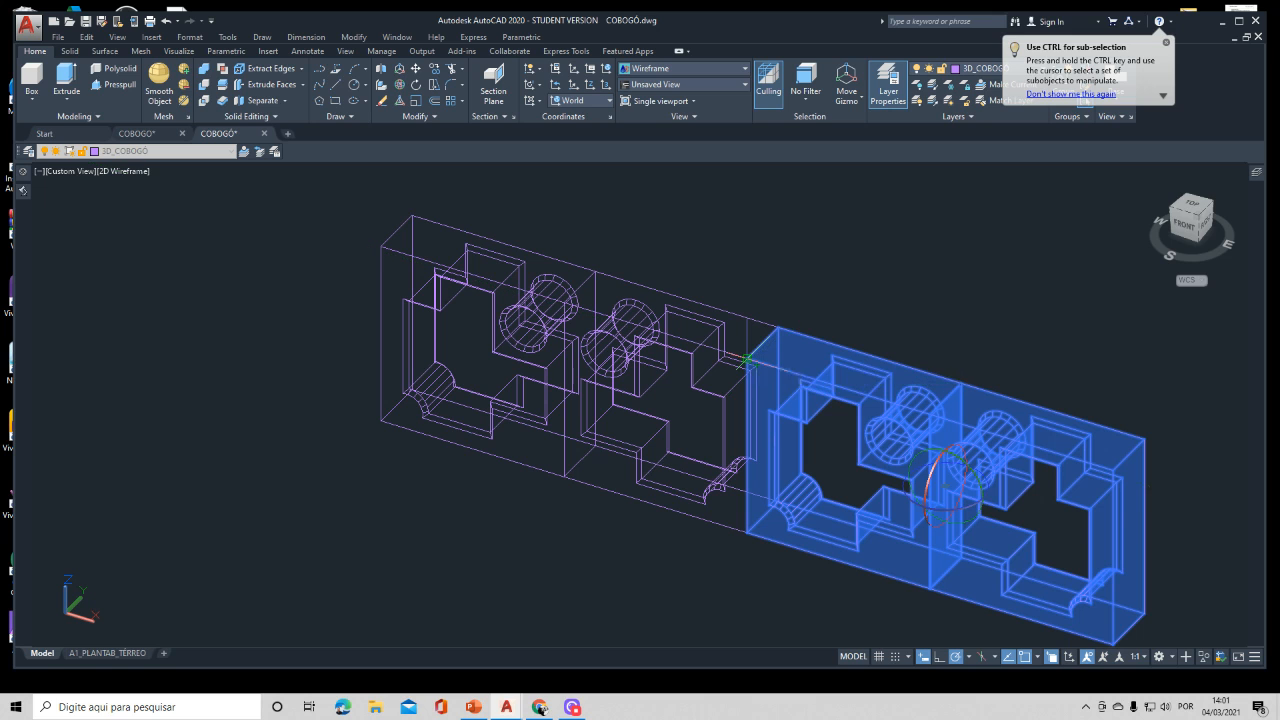
left_click(747, 358)
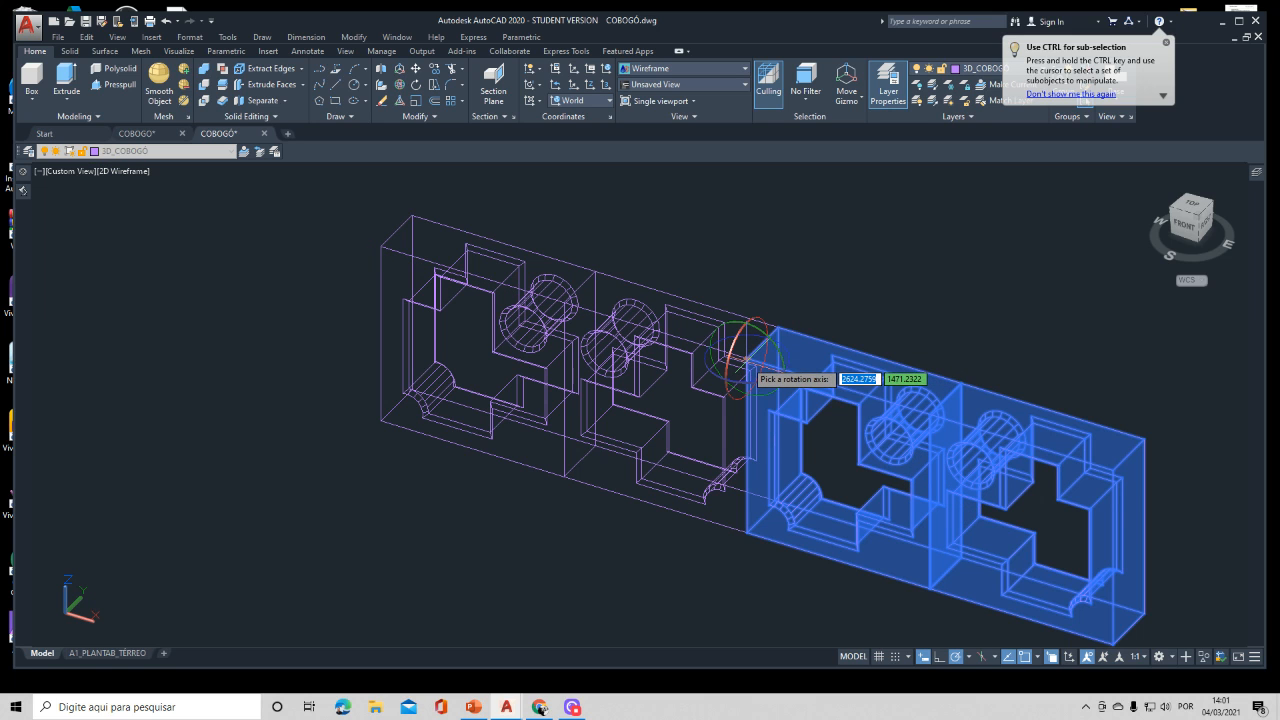
left_click(738, 338)
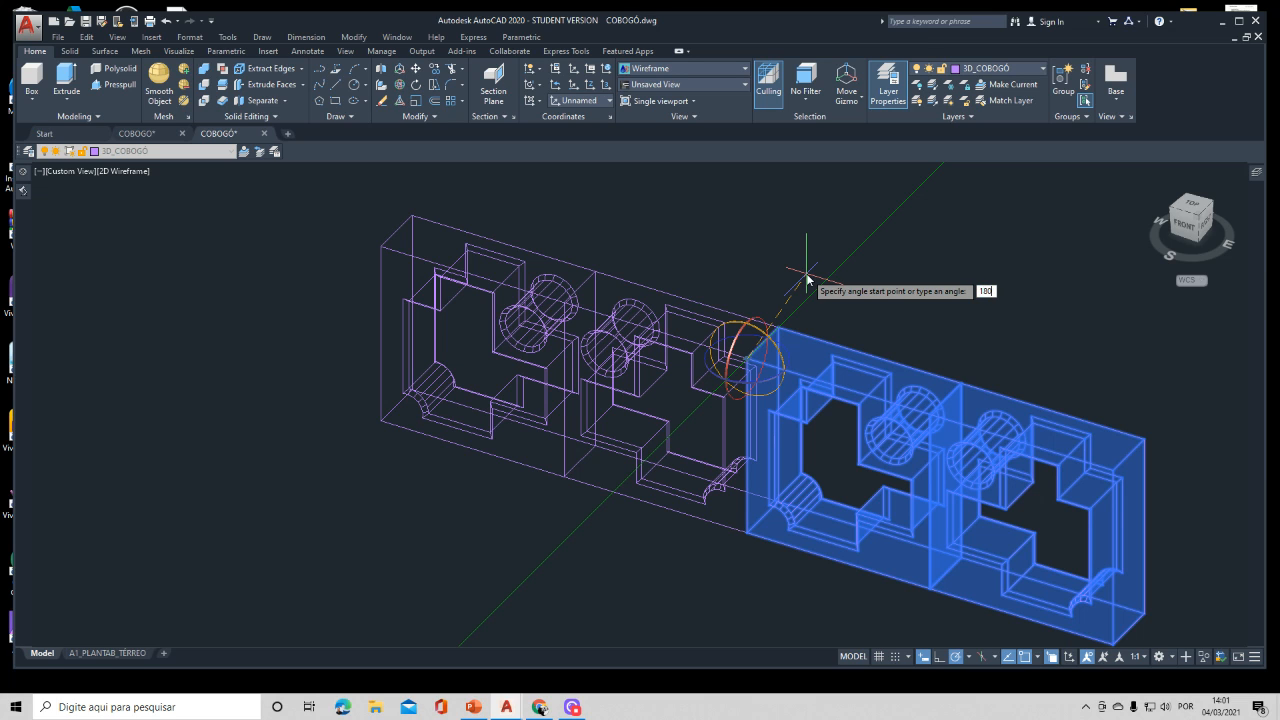
type("180")
key("Return")
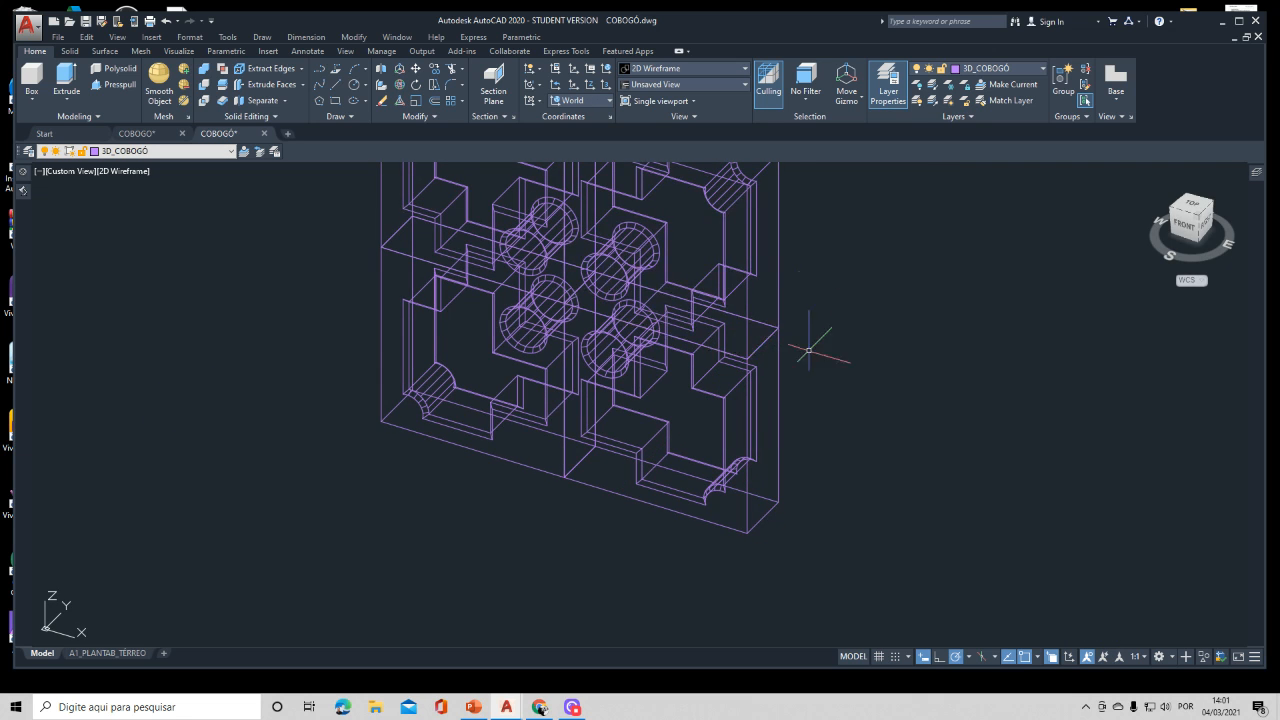
Step: Set the viewport's visual style to Conceptual to show the four-block cobogó assembly shaded
scroll(799, 312, "down", 4)
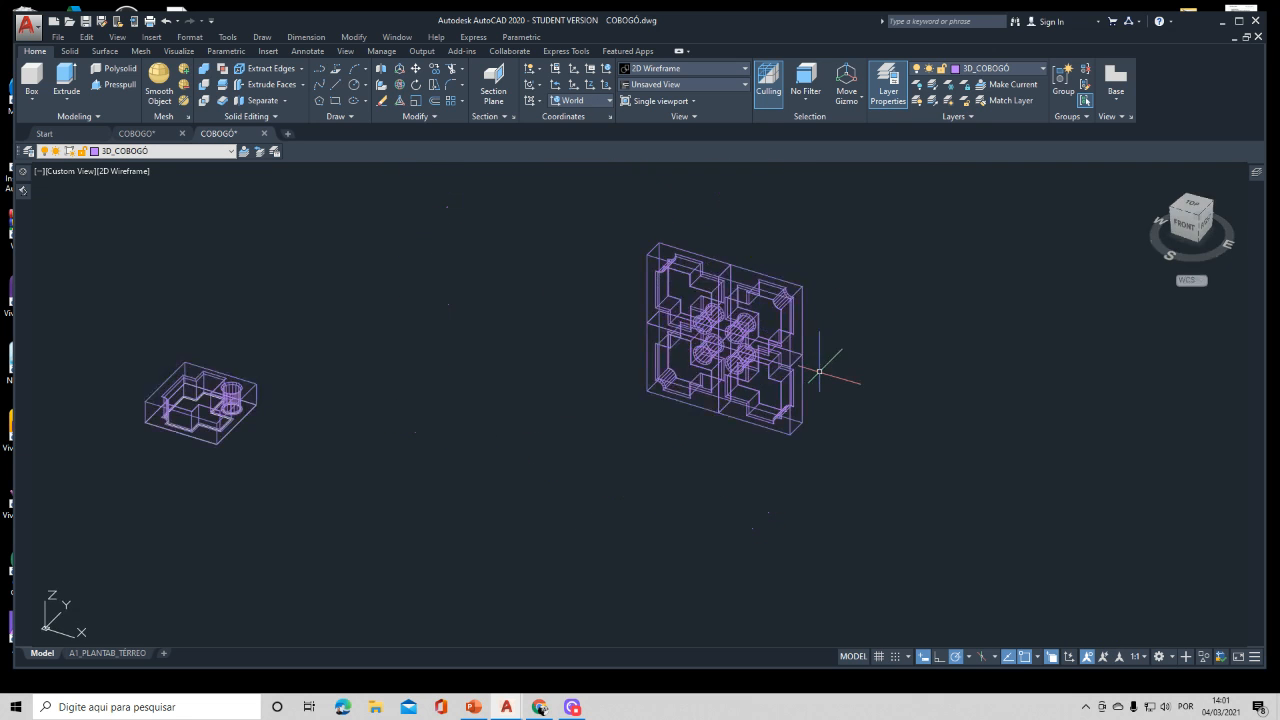
left_click(129, 175)
left_click(160, 219)
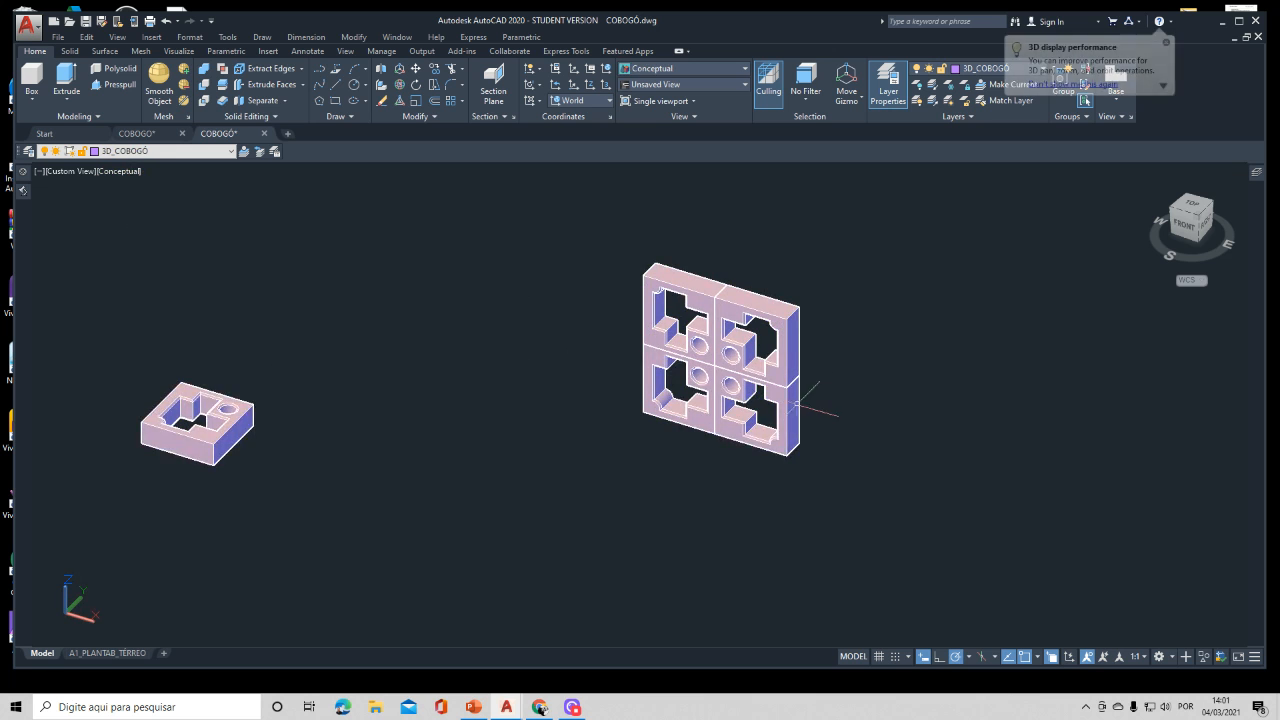
Step: Examine the shaded four-block cobogó assembly up close, checking how the blocks and their round holes line up
scroll(745, 380, "up", 3)
middle_click_drag(745, 380, 587, 441, "shift")
scroll(603, 420, "down", 2)
scroll(680, 385, "down", 5)
middle_click_drag(687, 376, 563, 418)
scroll(563, 418, "up", 2)
scroll(555, 415, "up", 3)
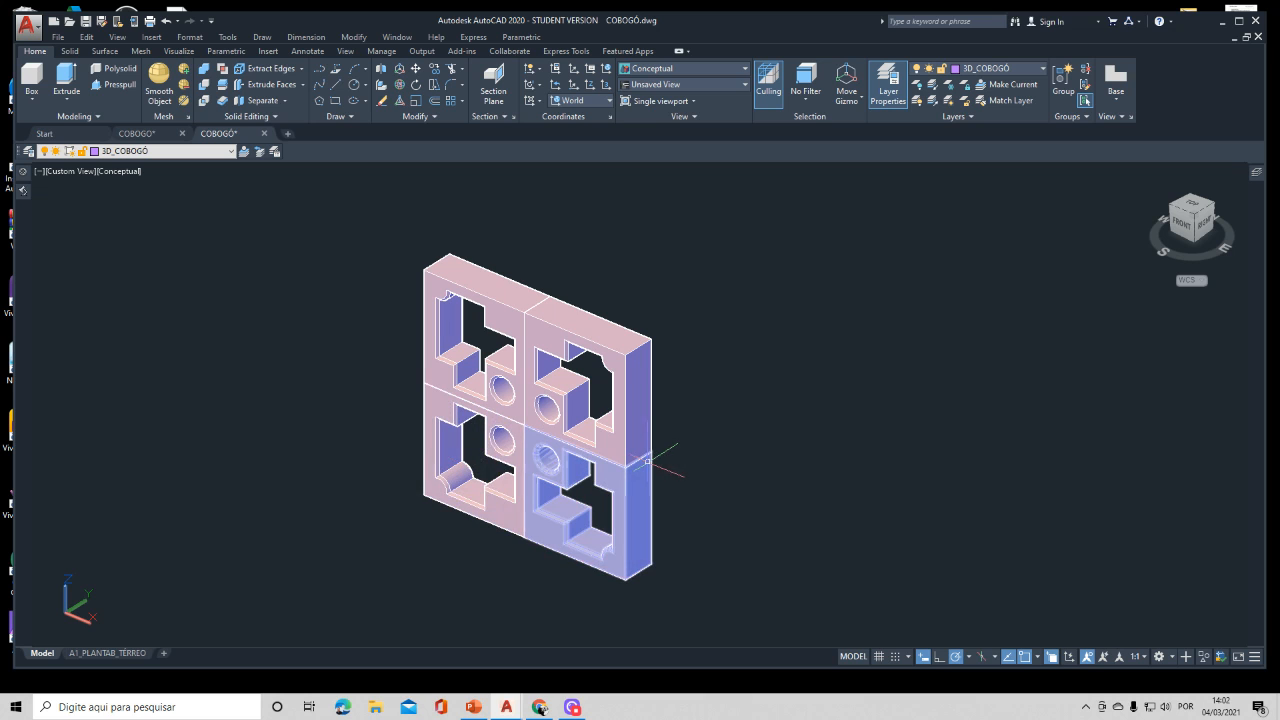
mouse_move(646, 460)
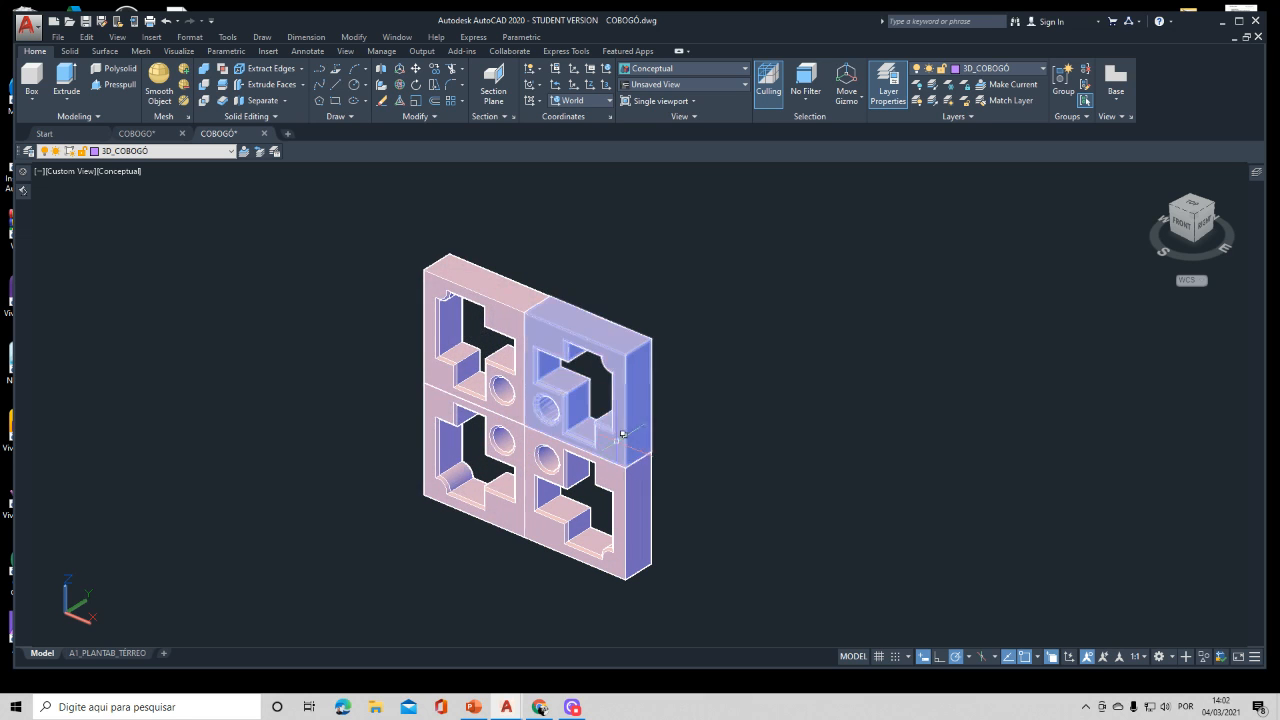
mouse_move(610, 362)
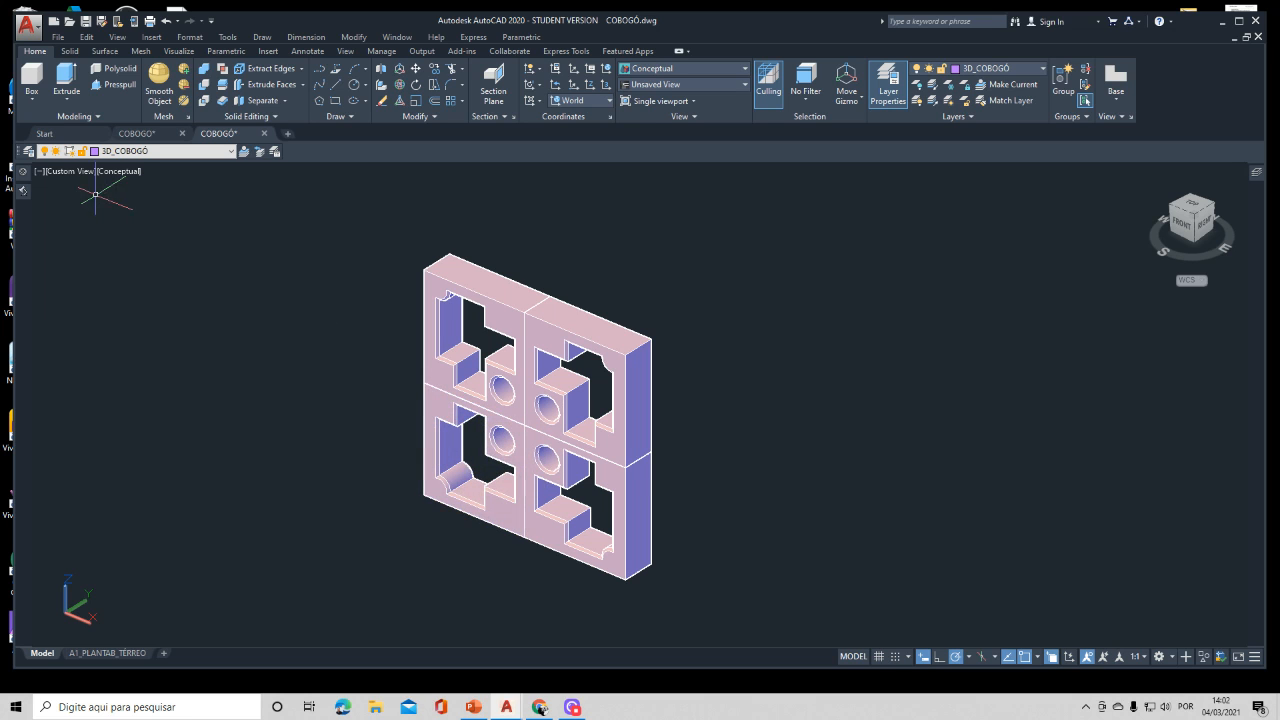
Step: Add the Rough - Pink and Smooth Precast Structural materials from the Autodesk Library's Concrete category to the document materials
mouse_move(24, 173)
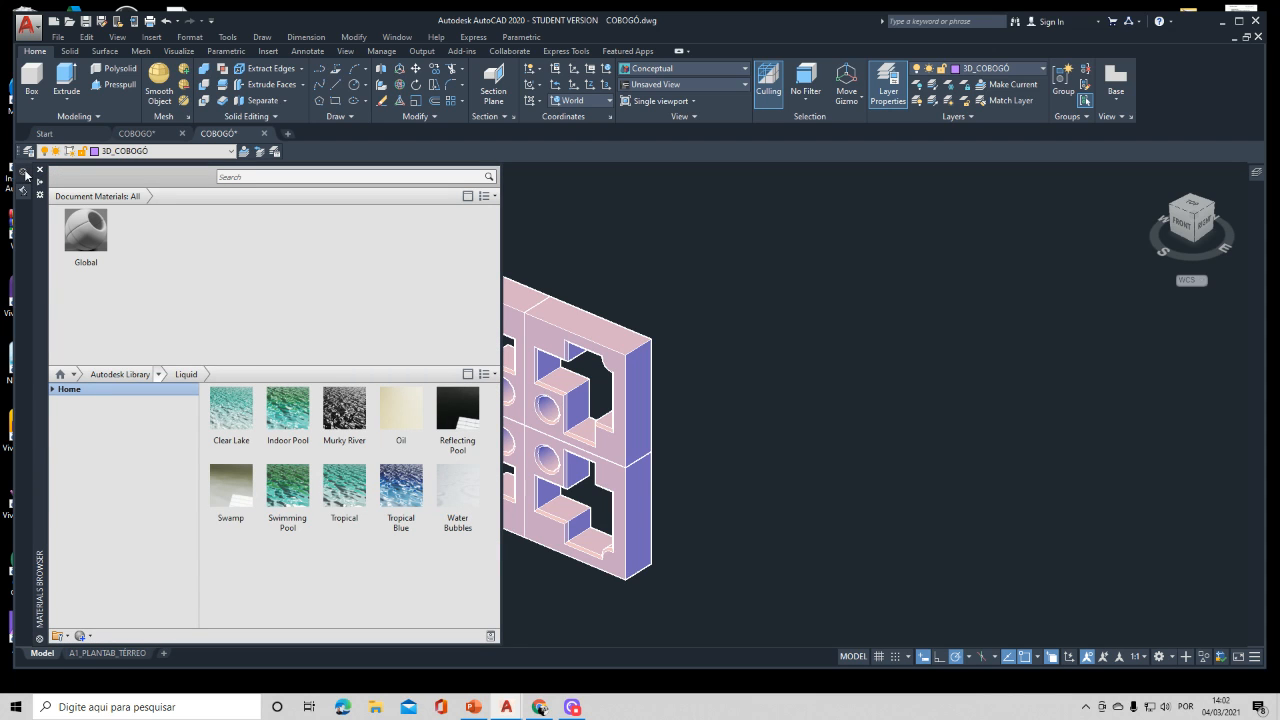
left_click(180, 52)
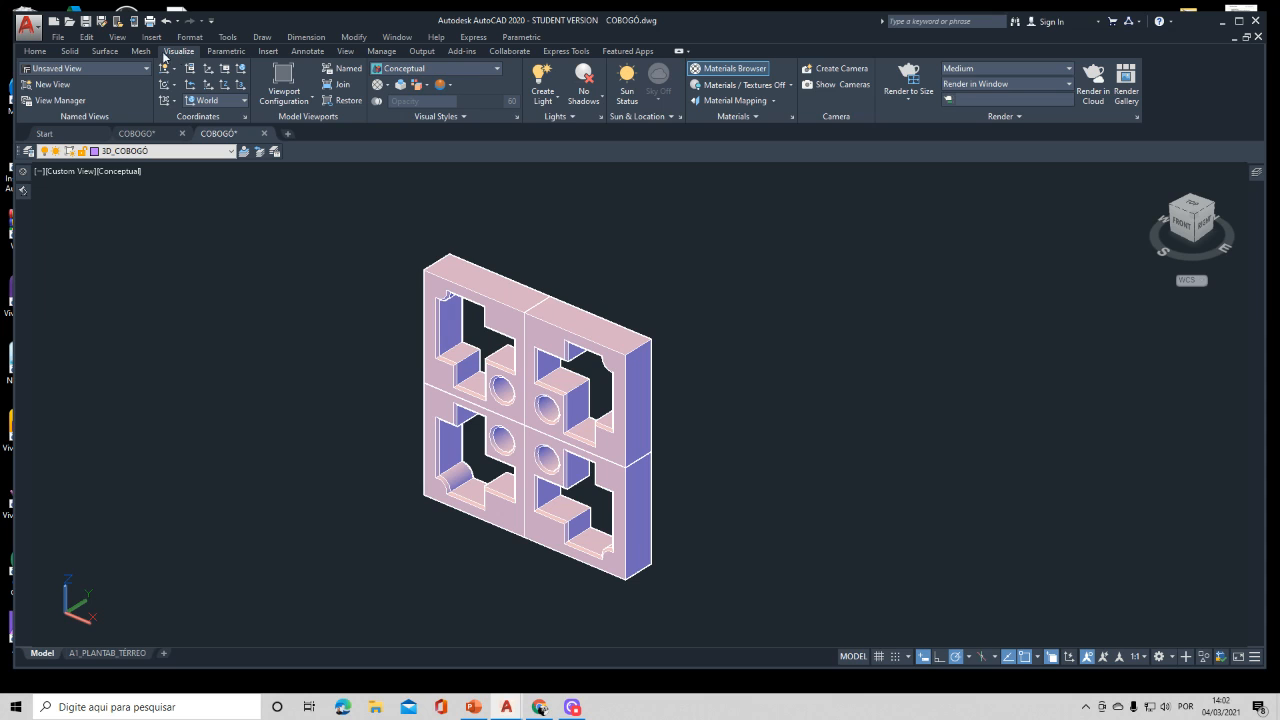
left_click(731, 71)
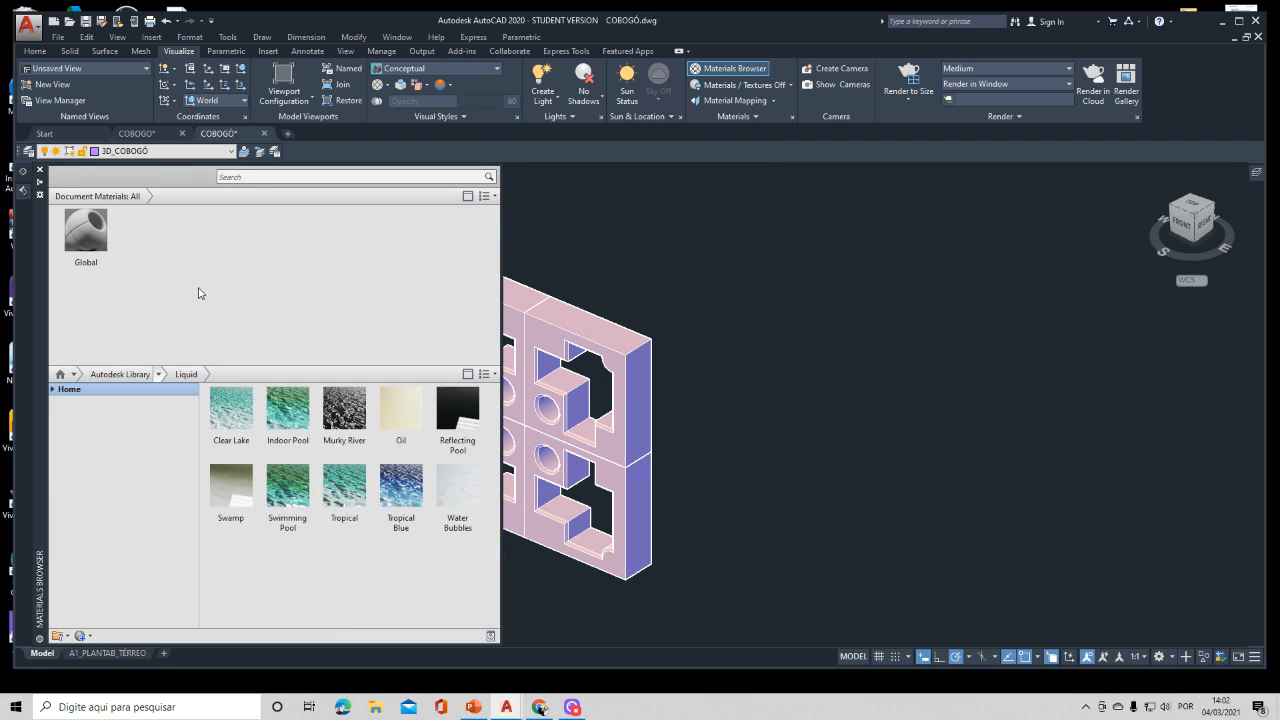
left_click(158, 374)
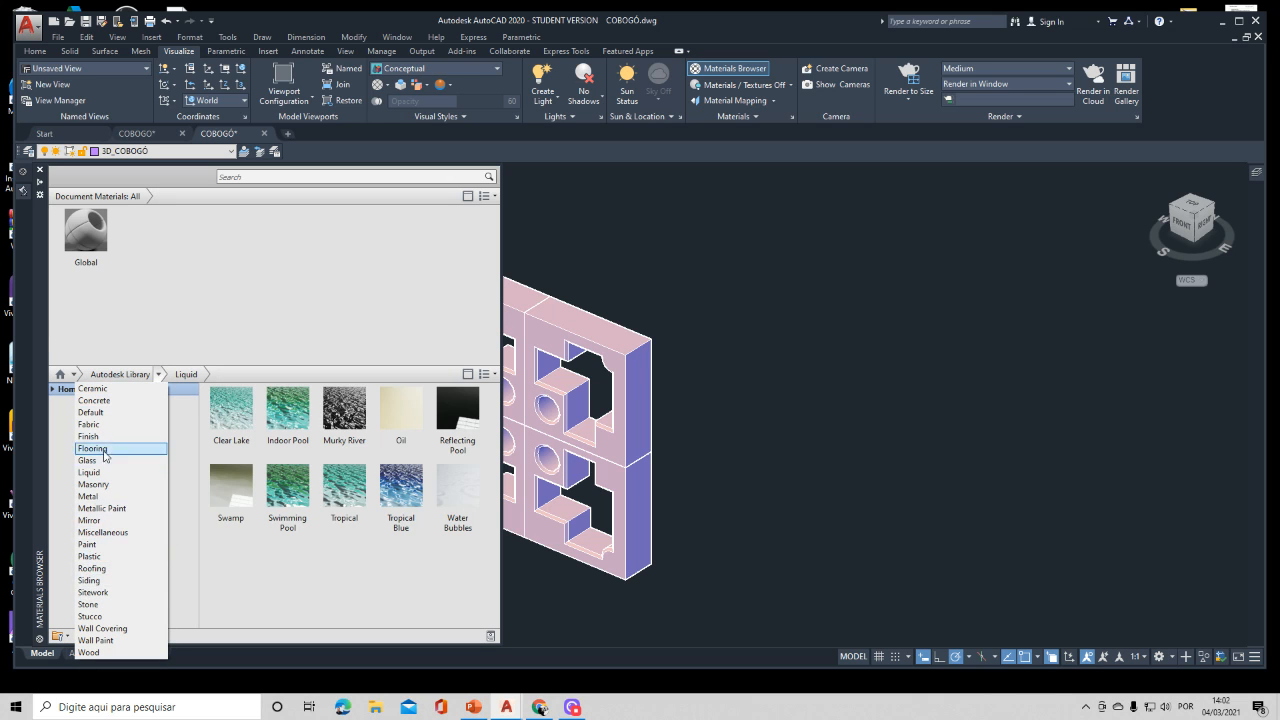
left_click(100, 401)
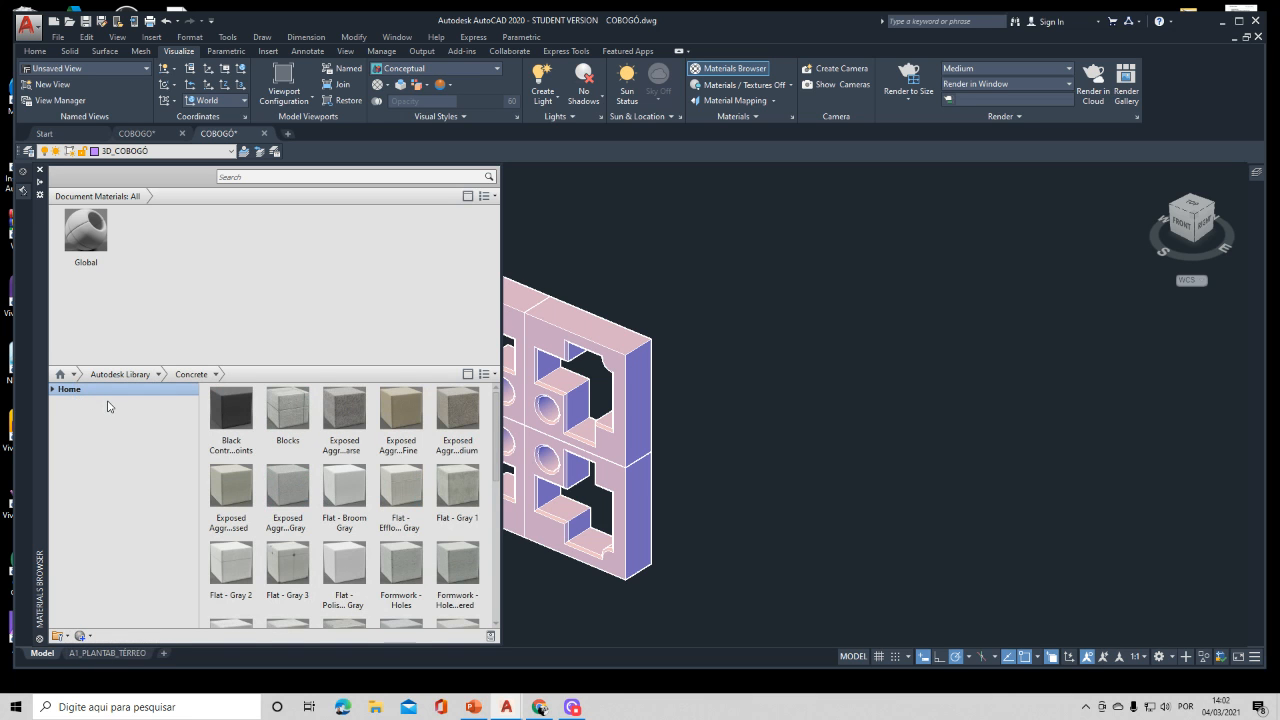
scroll(484, 432, "down", 5)
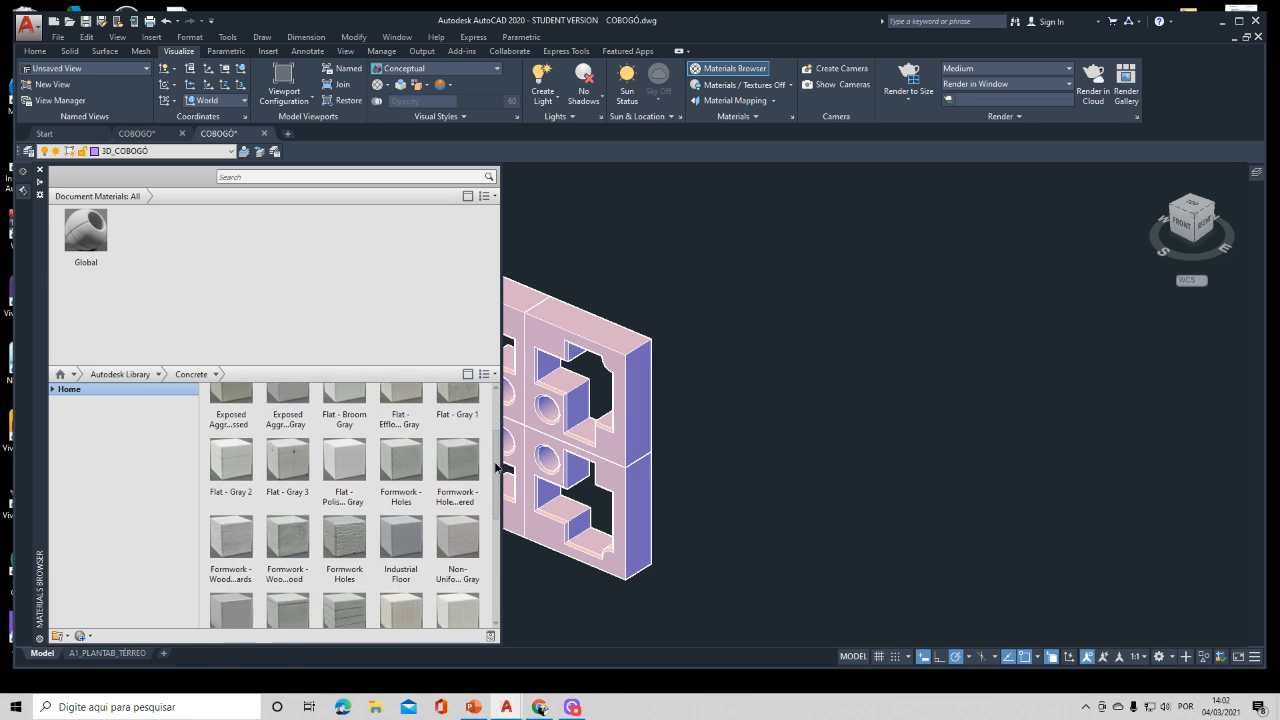
left_click_drag(489, 496, 493, 565)
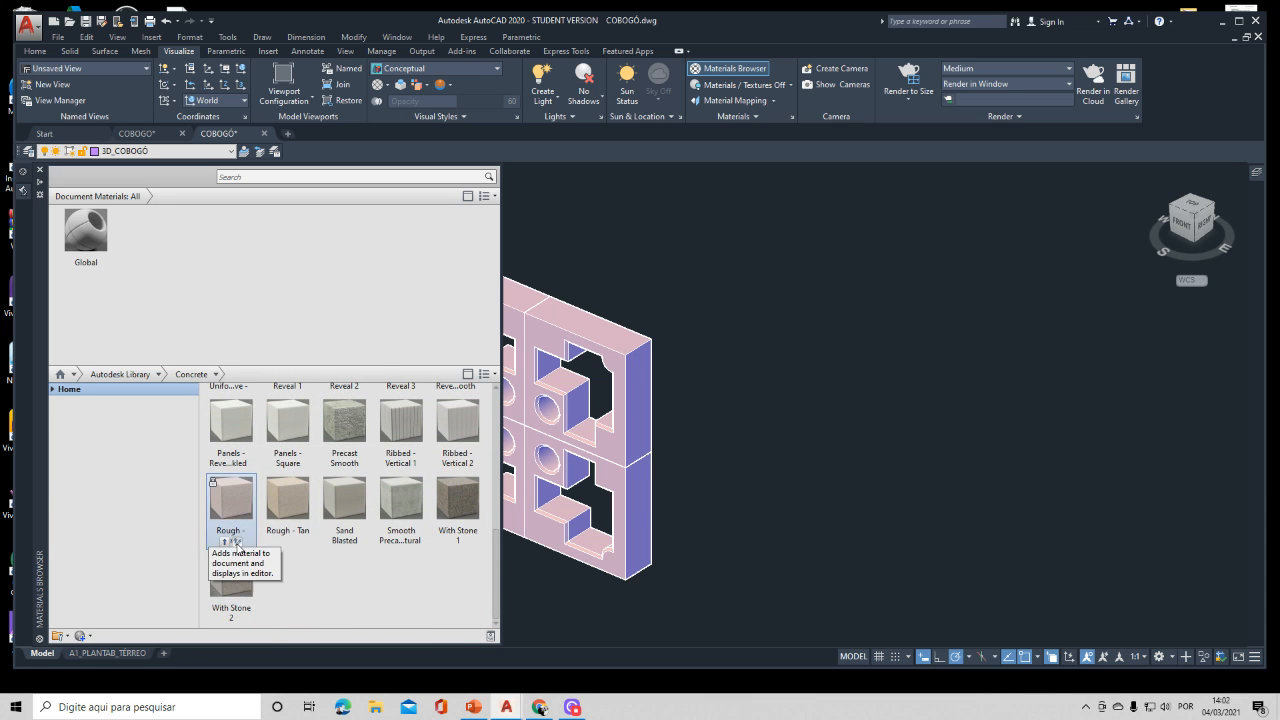
left_click(225, 544)
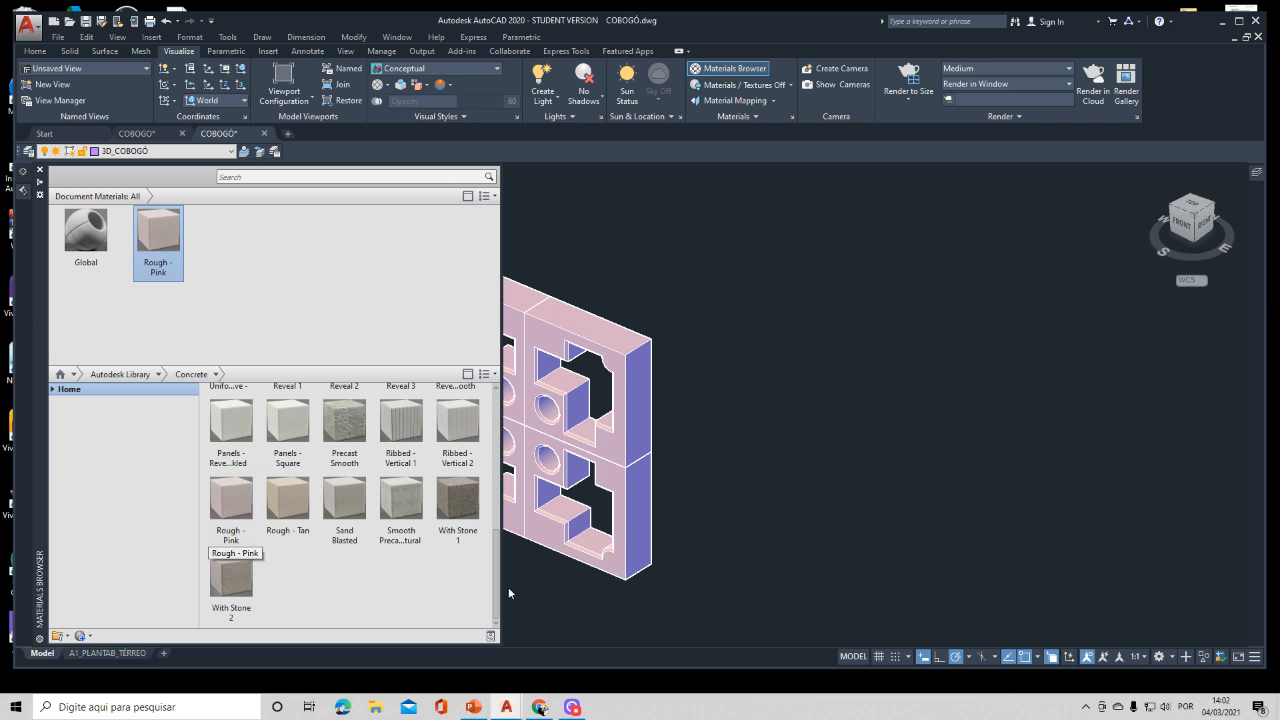
left_click(395, 544)
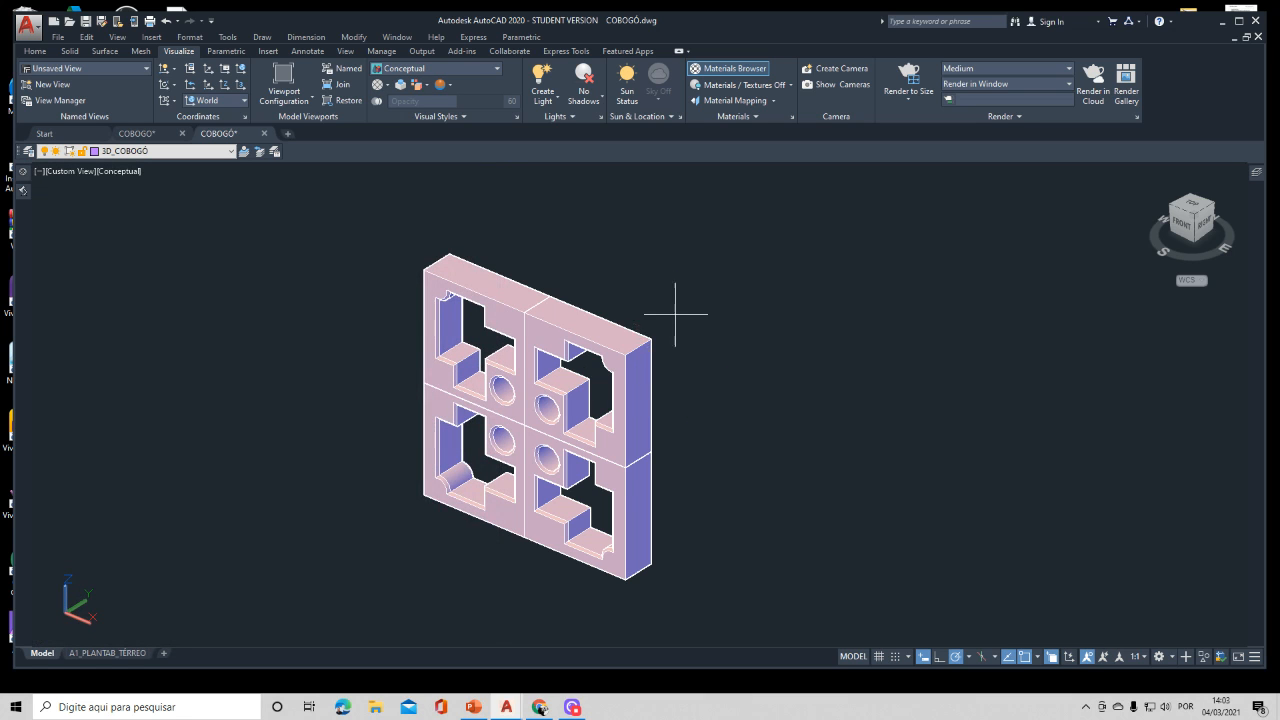
Step: Assign the Smooth Precast Structural material to the upper-right and lower-left blocks of the assembly
left_click(585, 362)
left_click(437, 457)
mouse_move(25, 180)
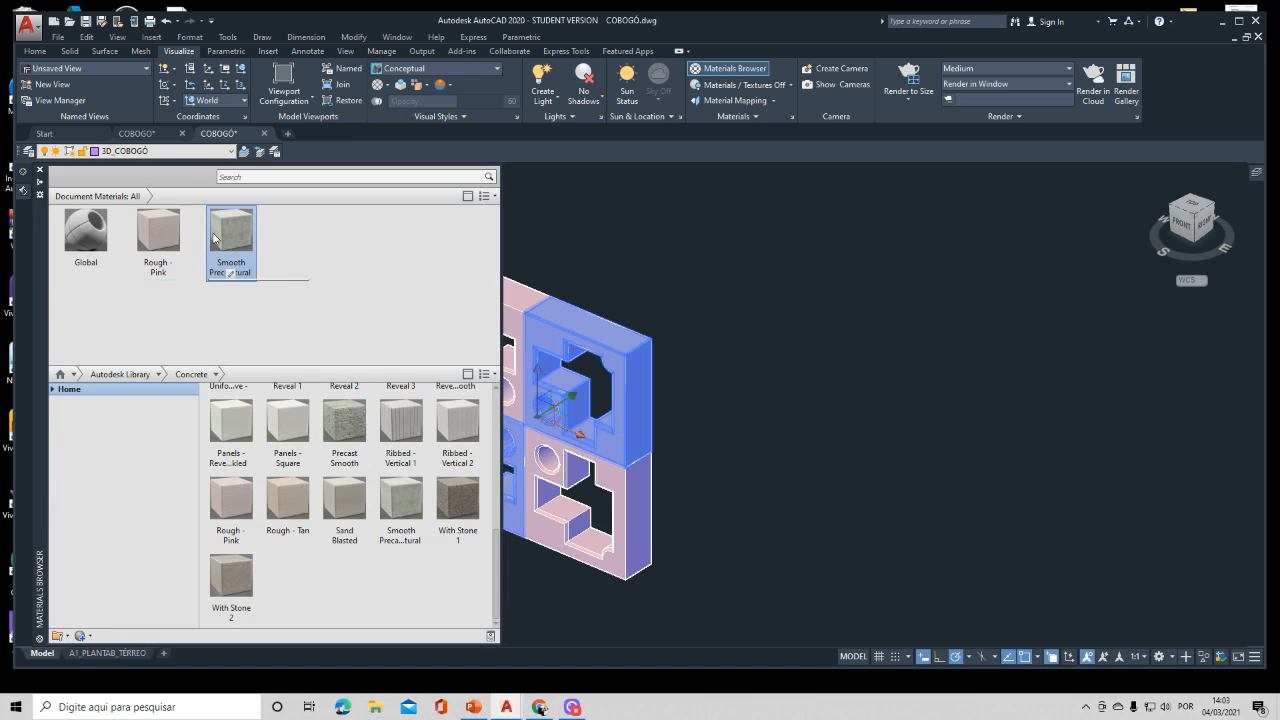
left_click(234, 235)
Step: Assign the Rough - Pink material to the upper-left and lower-right blocks of the assembly
left_click(524, 232)
left_click(429, 287)
left_click(688, 516)
left_click(600, 598)
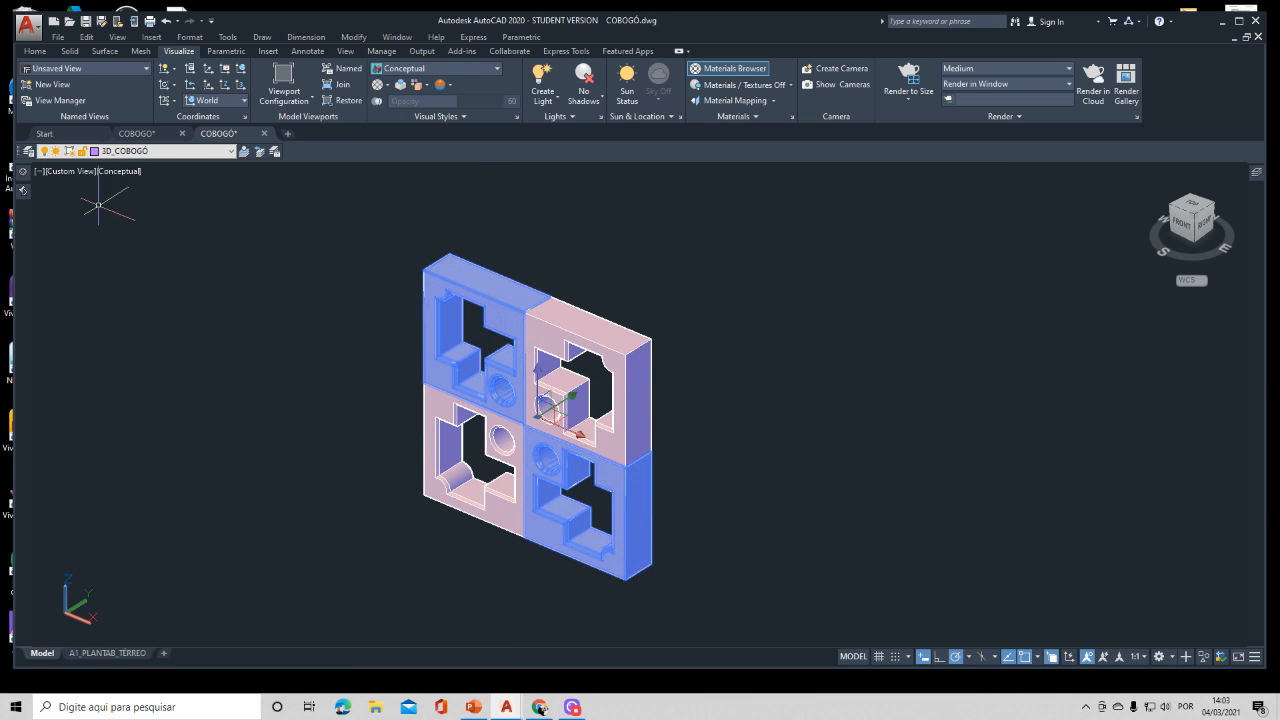
mouse_move(37, 176)
left_click(156, 238)
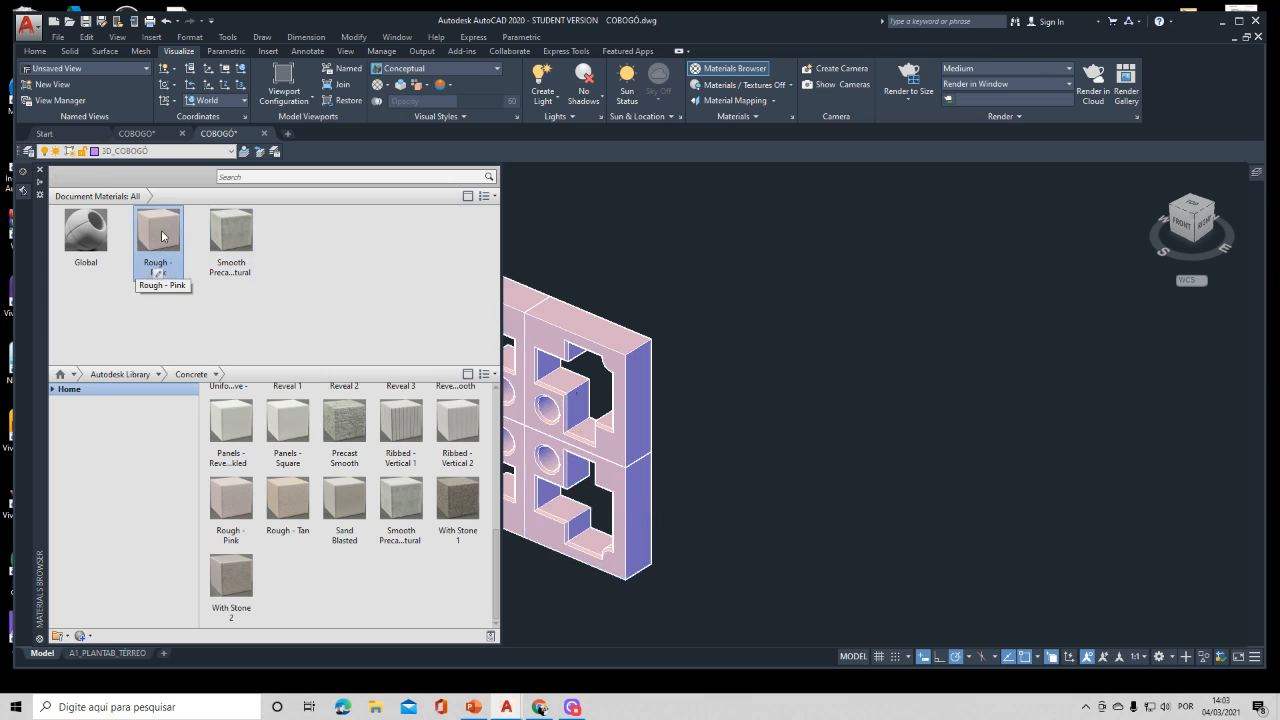
Step: Set the viewport's visual style back to 2D Wireframe
scroll(680, 428, "down", 2)
middle_click_drag(684, 400, 583, 403)
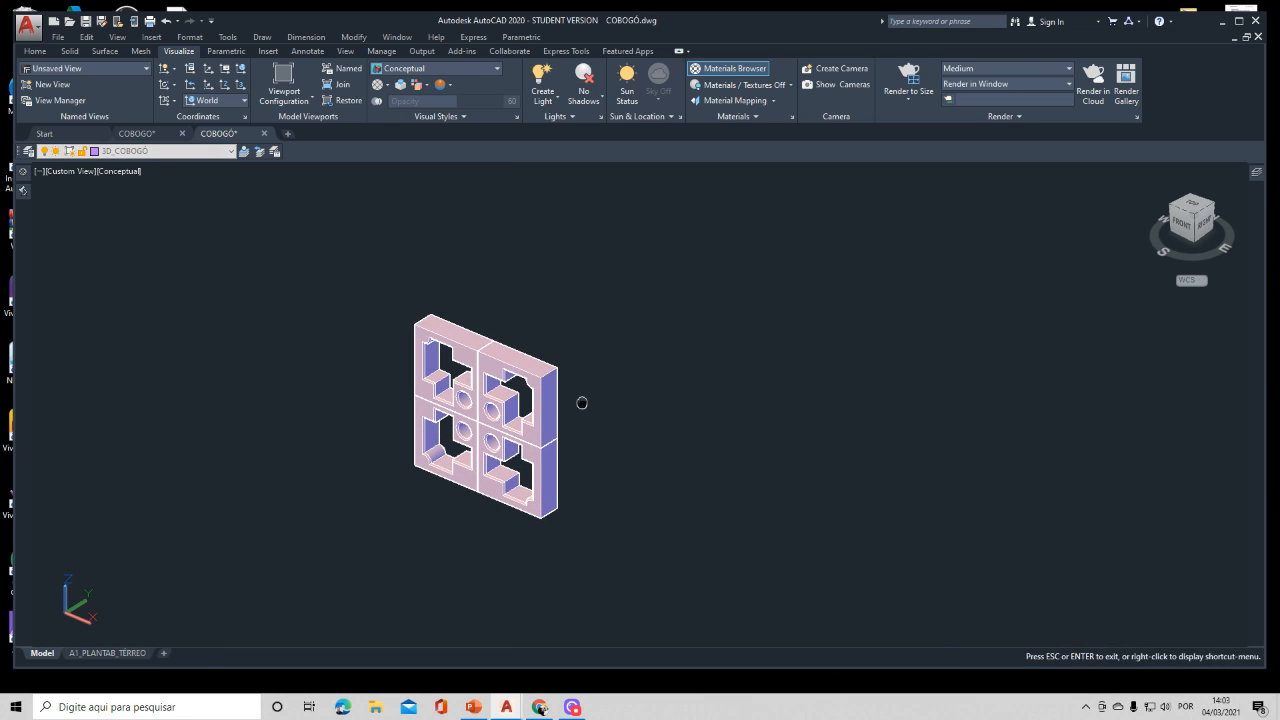
left_click(120, 172)
left_click(168, 204)
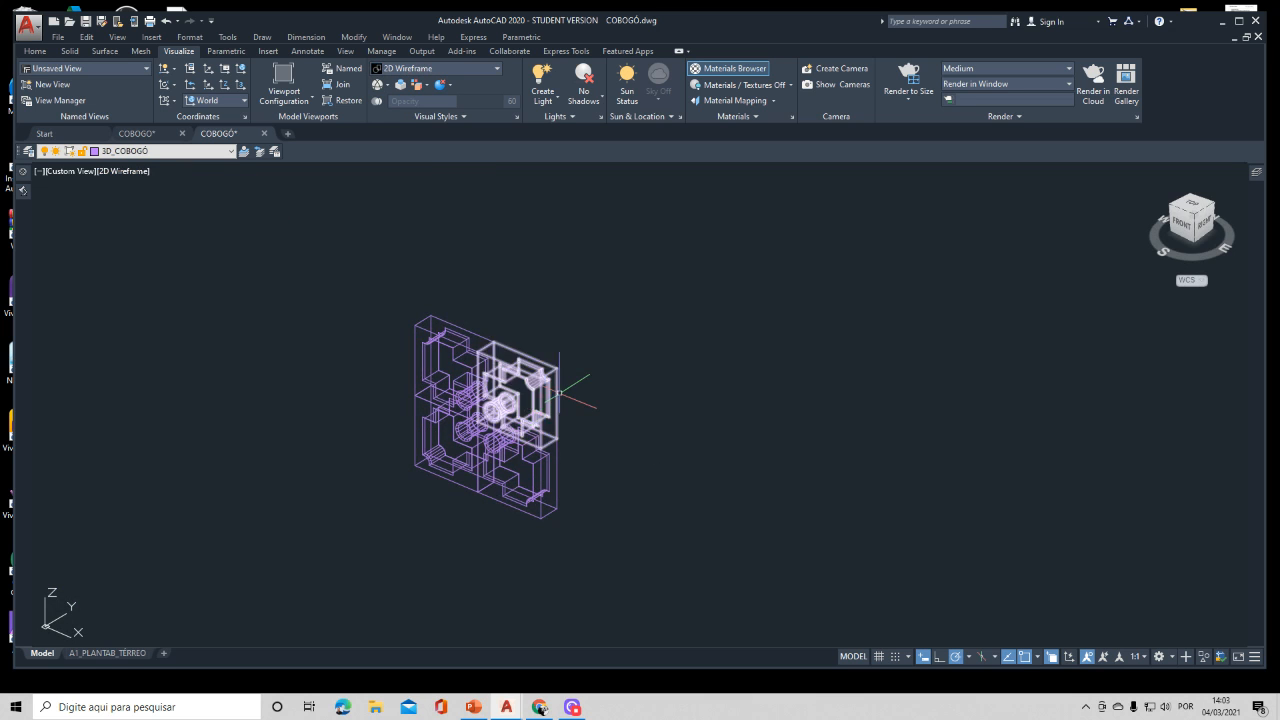
scroll(558, 393, "up", 2)
key("Escape")
Step: Copy the four-block module three times end to end from its lower front corner to form a row of four modules
left_click(611, 306)
left_click(293, 547)
key("Return")
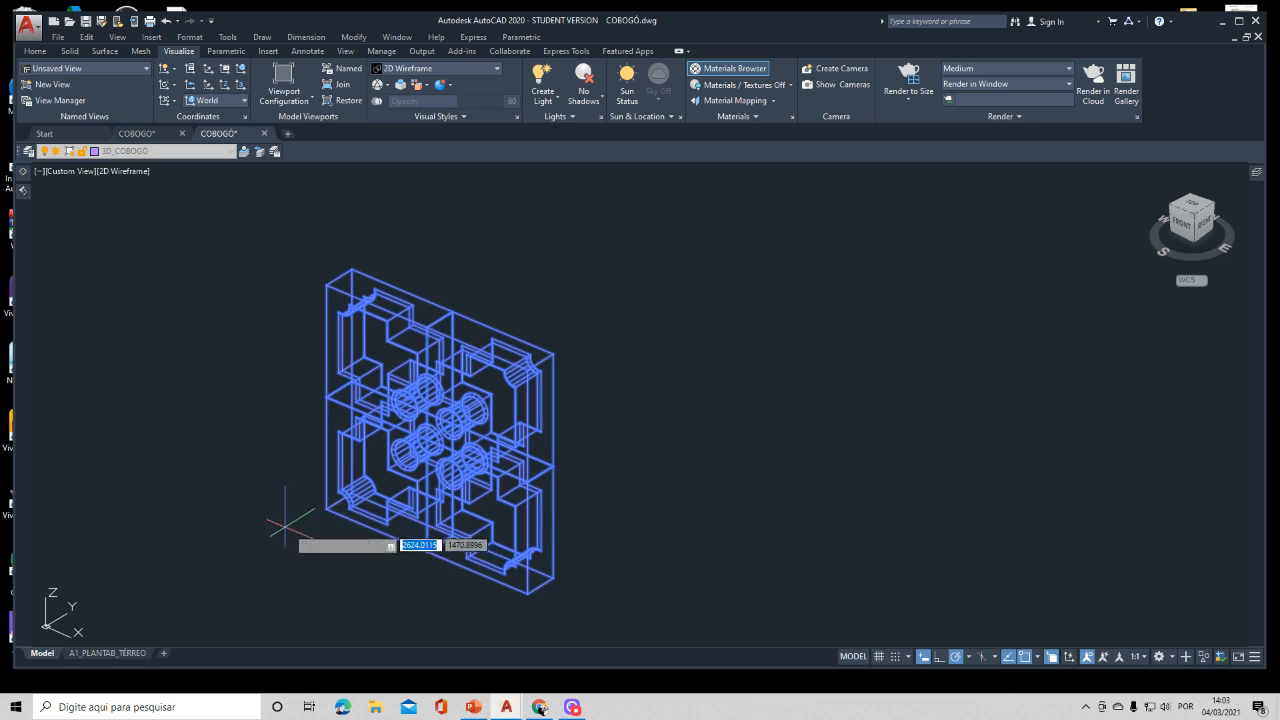
left_click(326, 511)
left_click(528, 594)
middle_click_drag(874, 520, 777, 371)
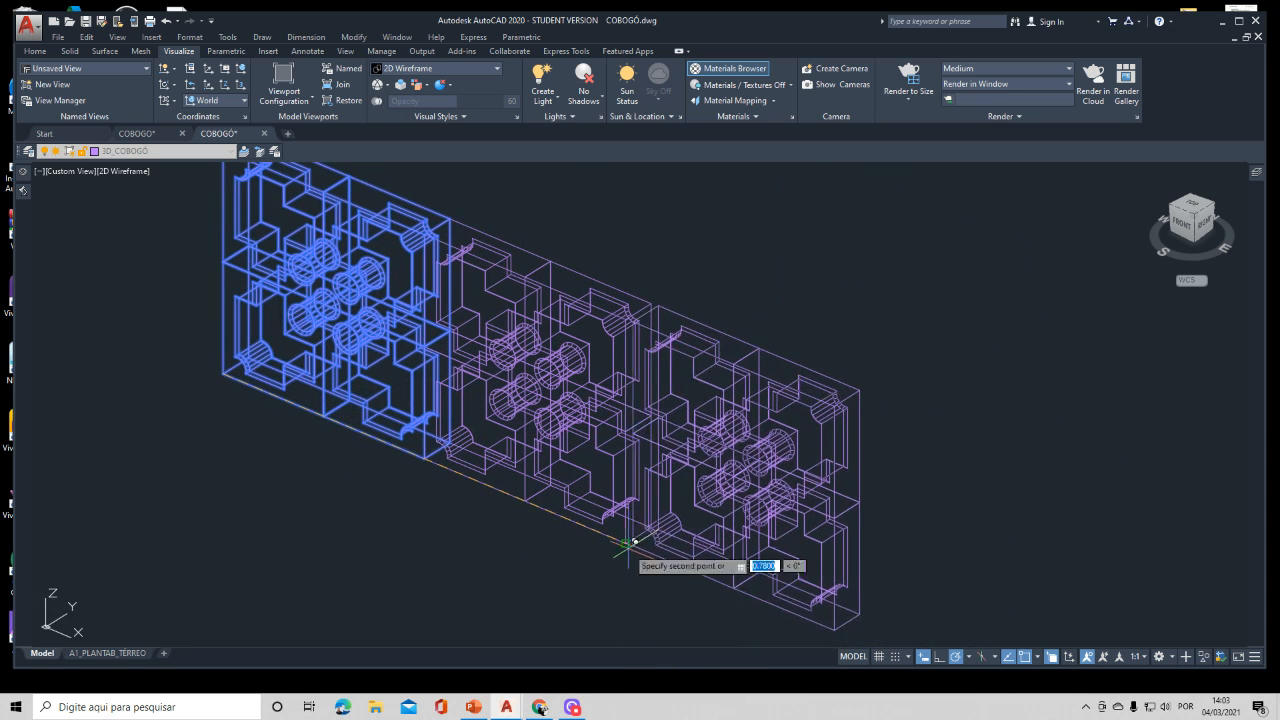
left_click(633, 543)
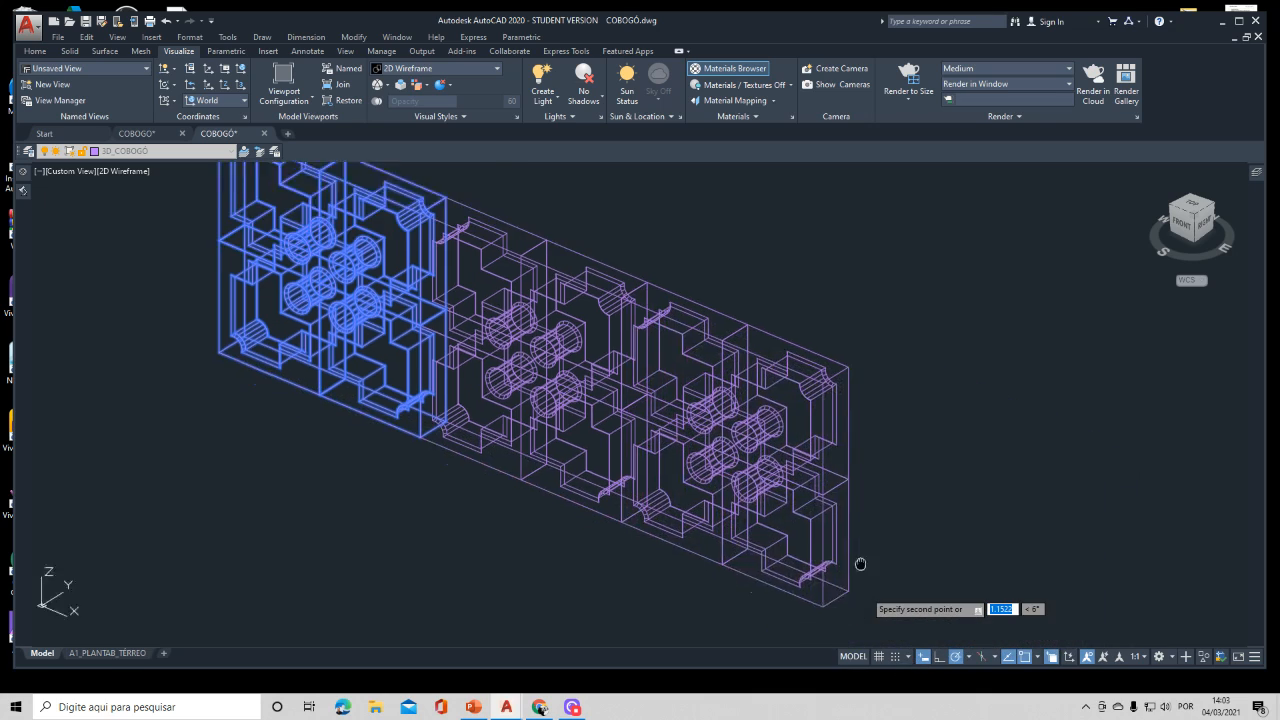
scroll(800, 530, "up", 4)
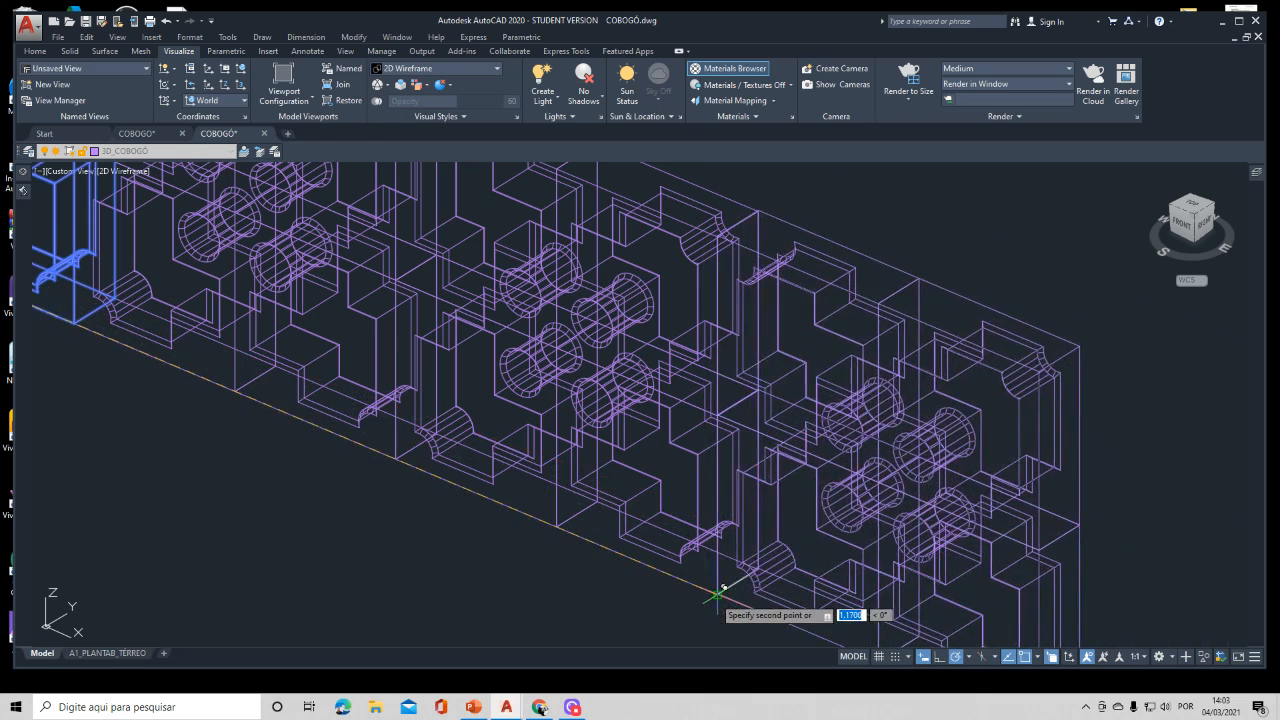
key("Escape")
Step: Copy the whole row of modules upward six times, stacking the copies corner to corner into a panel seven rows high
scroll(720, 600, "down", 6)
left_click(786, 398)
left_click(544, 570)
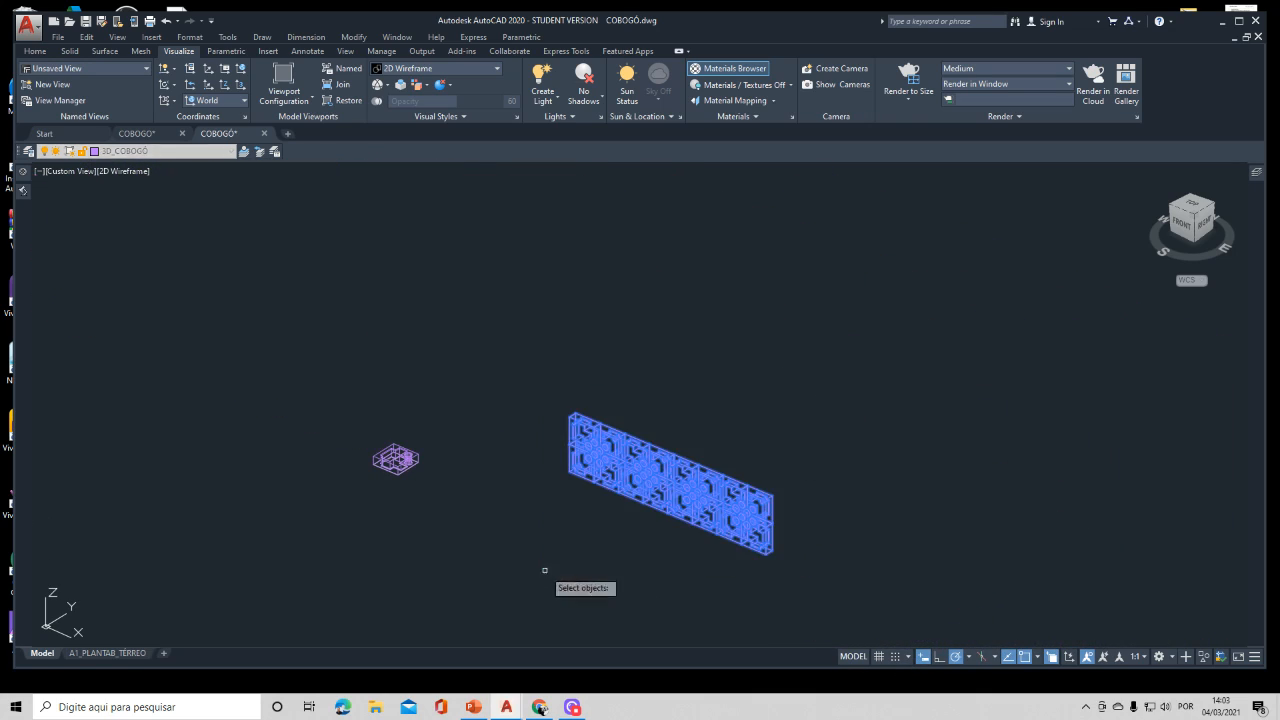
key("Return")
scroll(539, 459, "up", 4)
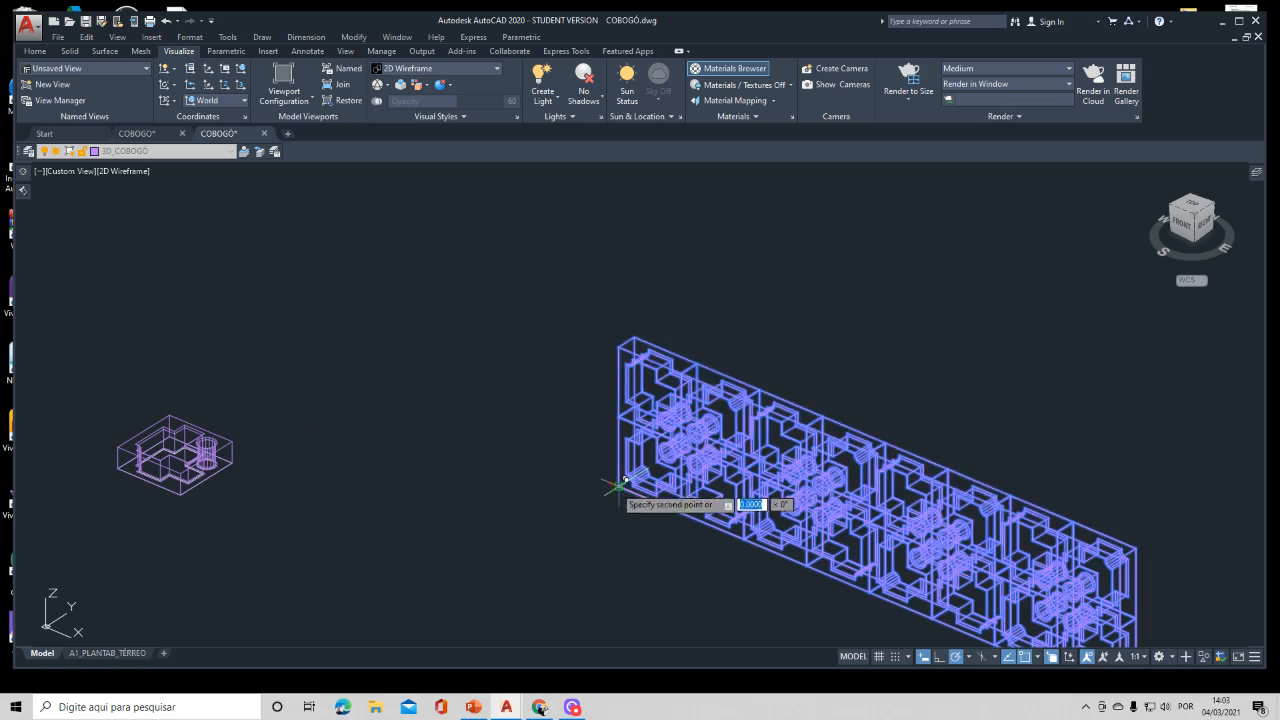
left_click(612, 488)
middle_click_drag(588, 318, 563, 449)
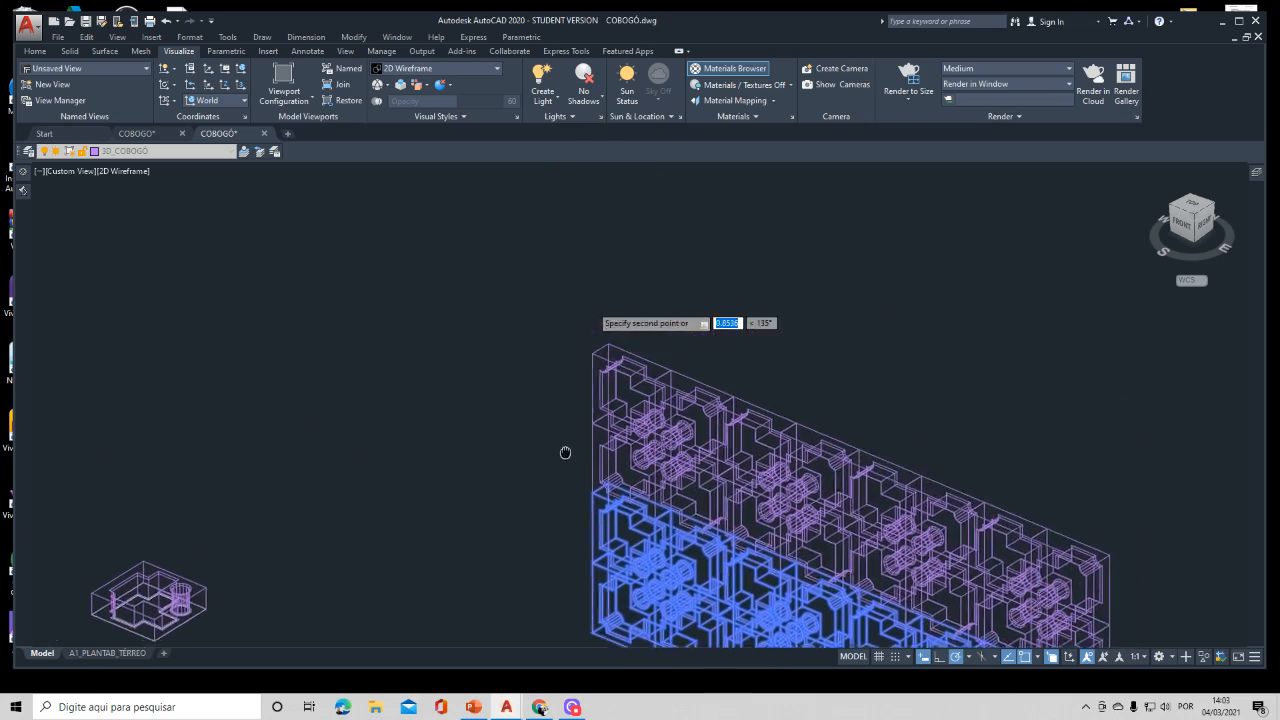
middle_click_drag(594, 345, 491, 477)
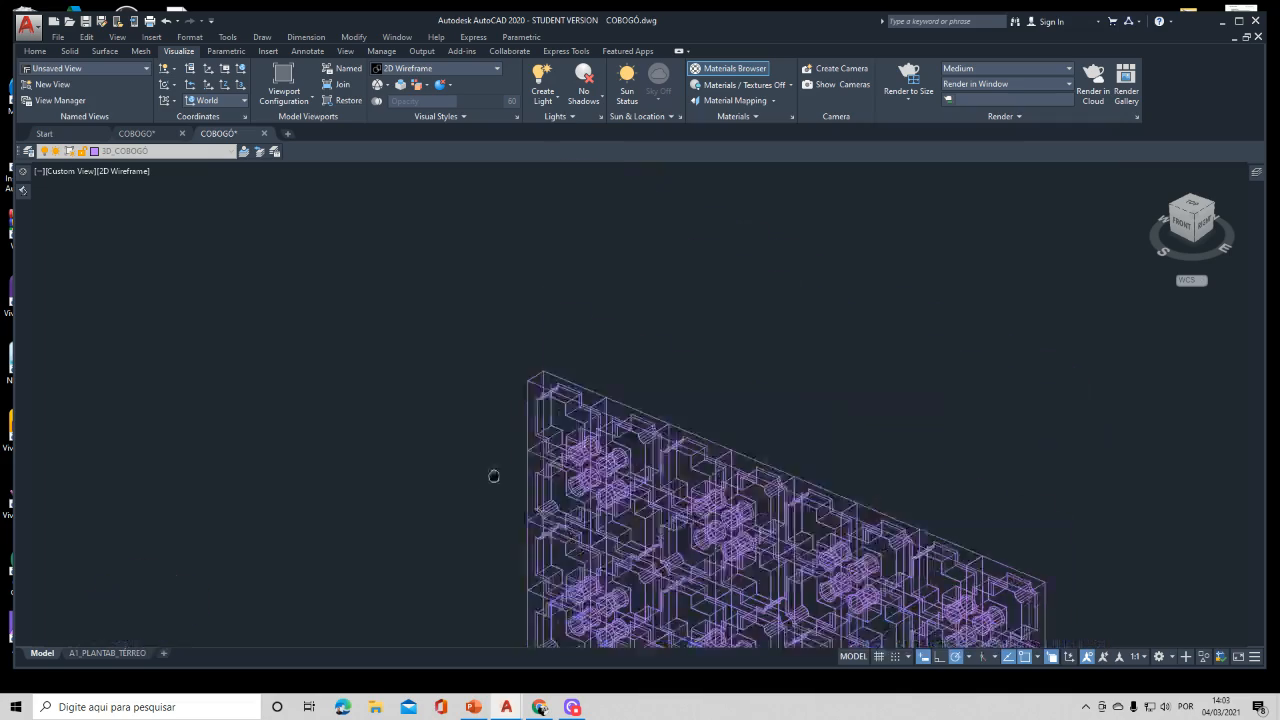
scroll(514, 366, "up", 5)
left_click(538, 349)
middle_click_drag(489, 332, 432, 604)
scroll(480, 385, "down", 5)
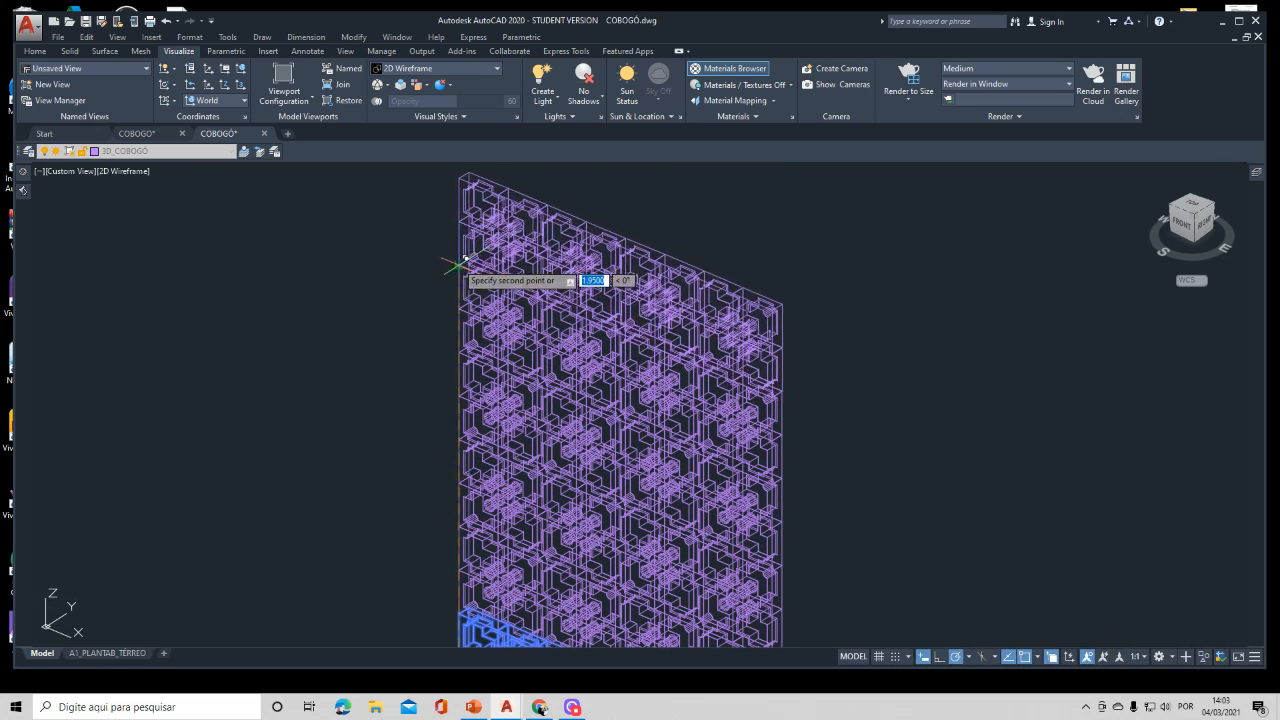
middle_click_drag(449, 263, 375, 480)
key("Escape")
Step: Measure the cobogó panel's full height along its vertical edge, from upper corner to lower corner
scroll(378, 312, "down", 5)
scroll(417, 428, "up", 2)
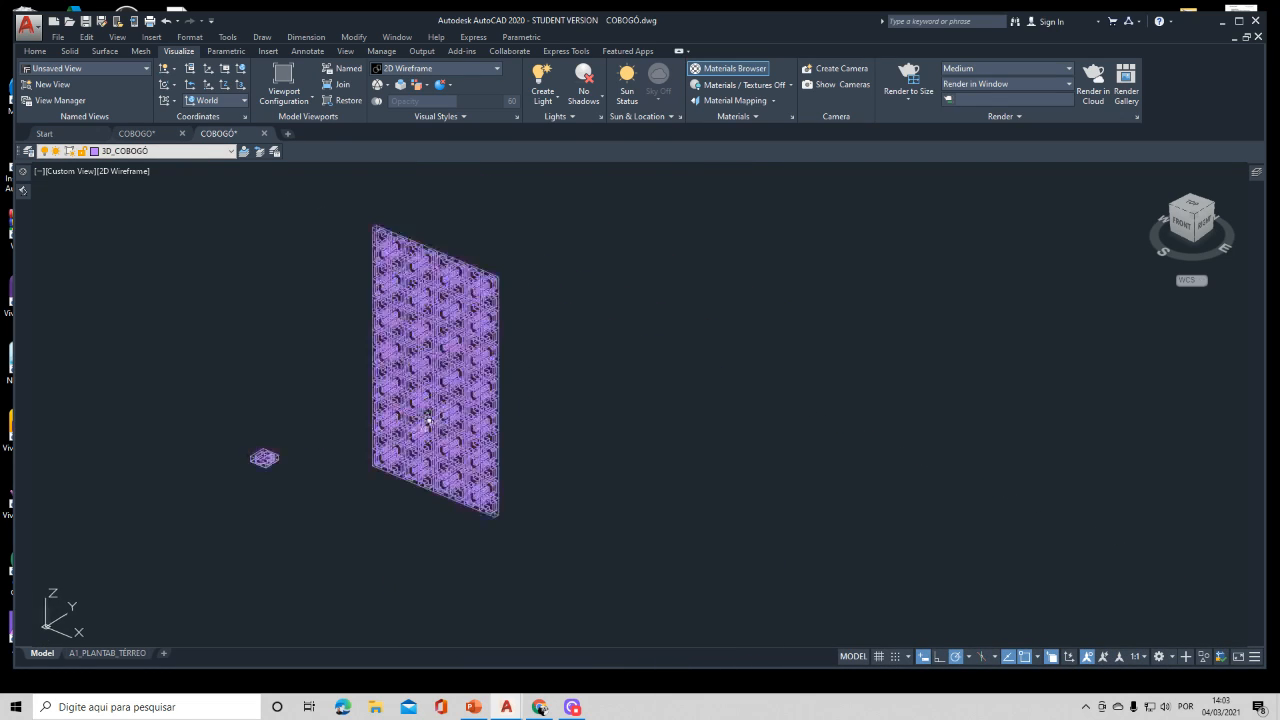
middle_click_drag(232, 497, 358, 482, "shift")
middle_click_drag(452, 484, 276, 465, "shift")
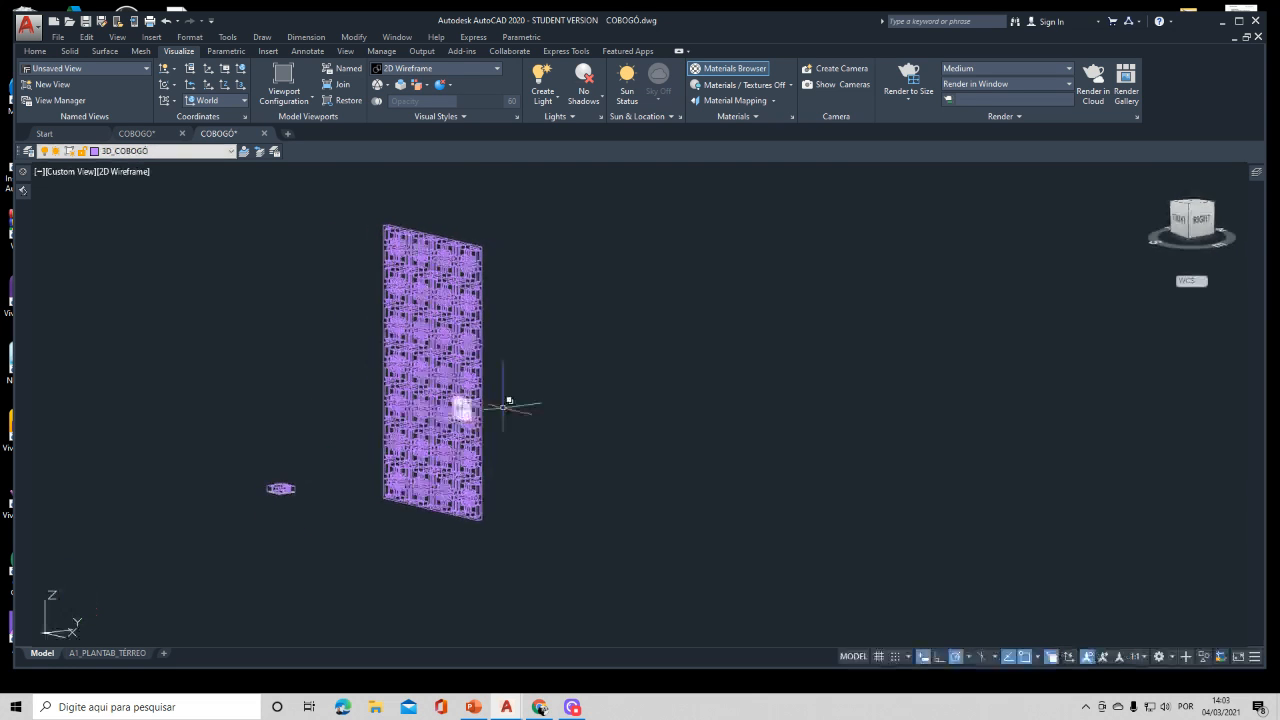
scroll(504, 407, "up", 4)
scroll(504, 407, "down", 2)
middle_click_drag(504, 407, 480, 468)
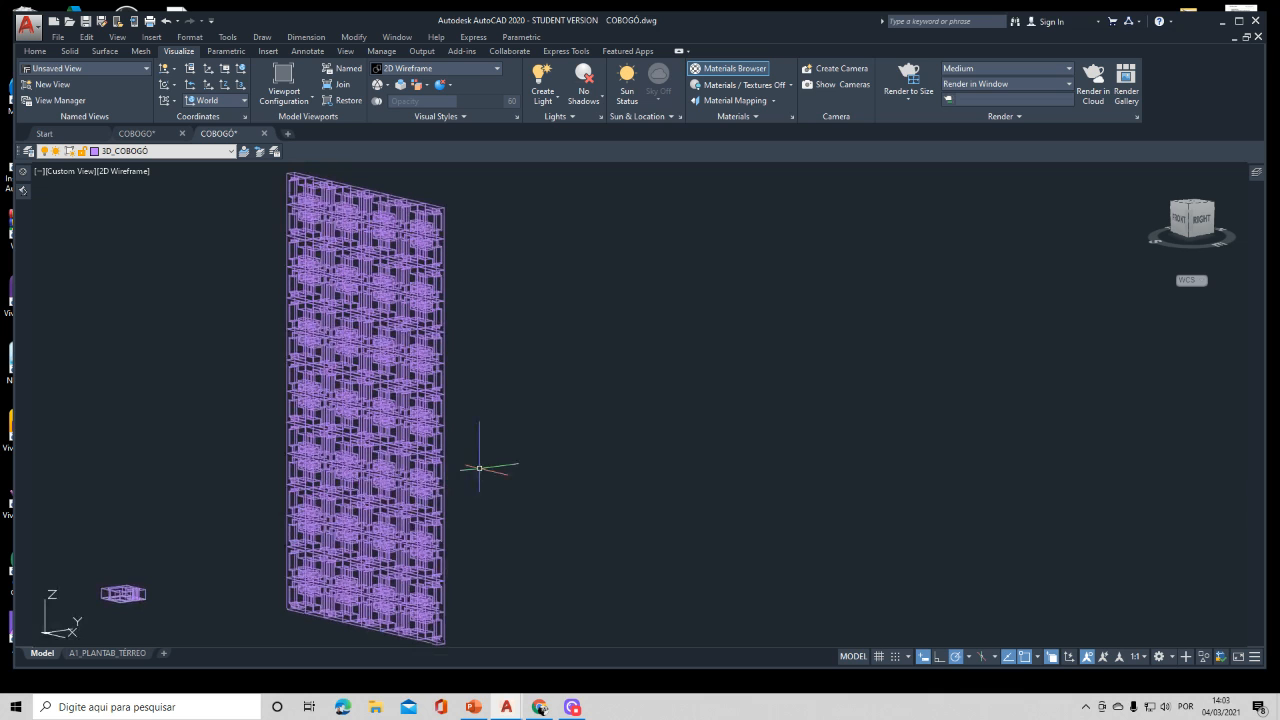
type("I")
key("Return")
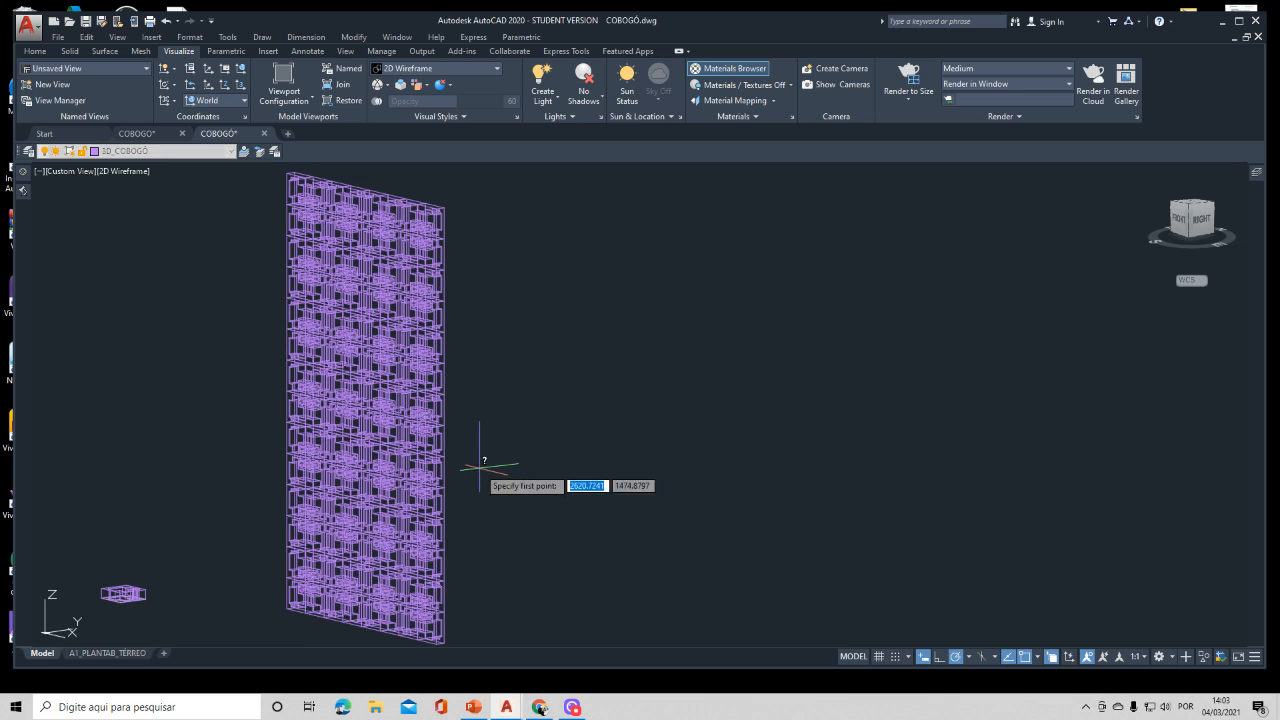
left_click(443, 209)
middle_click_drag(473, 531, 467, 437)
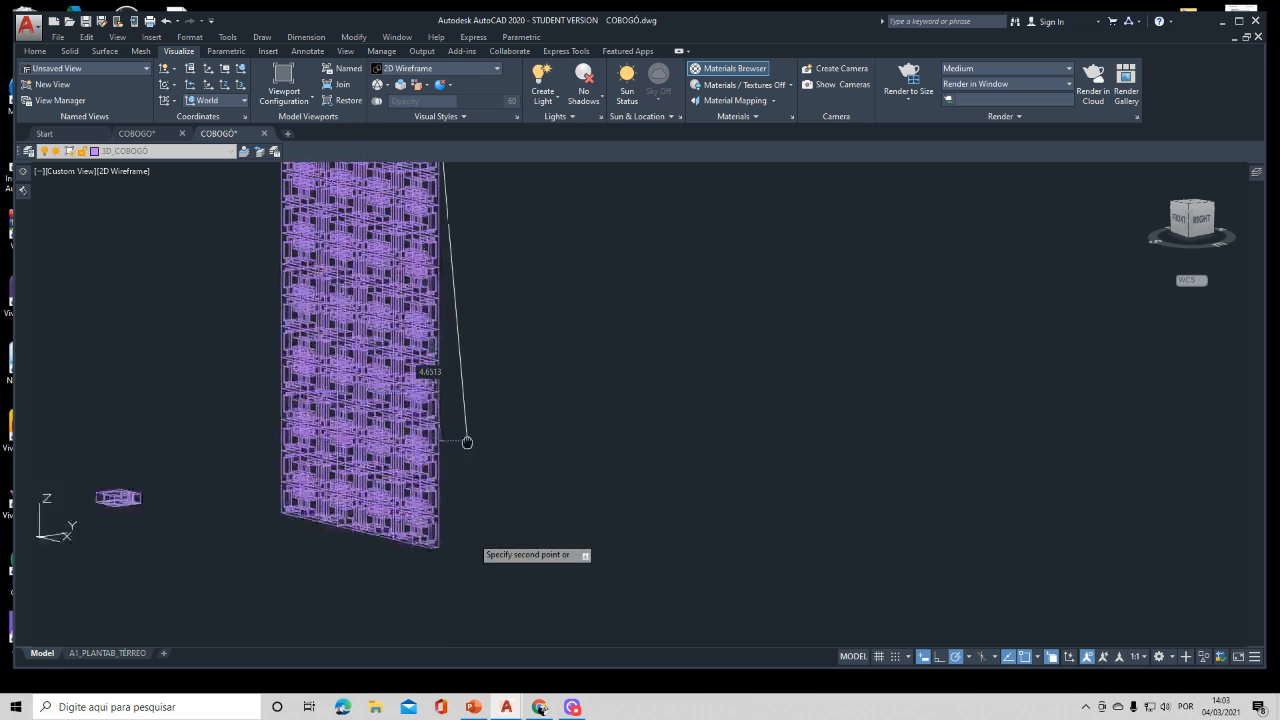
left_click(438, 546)
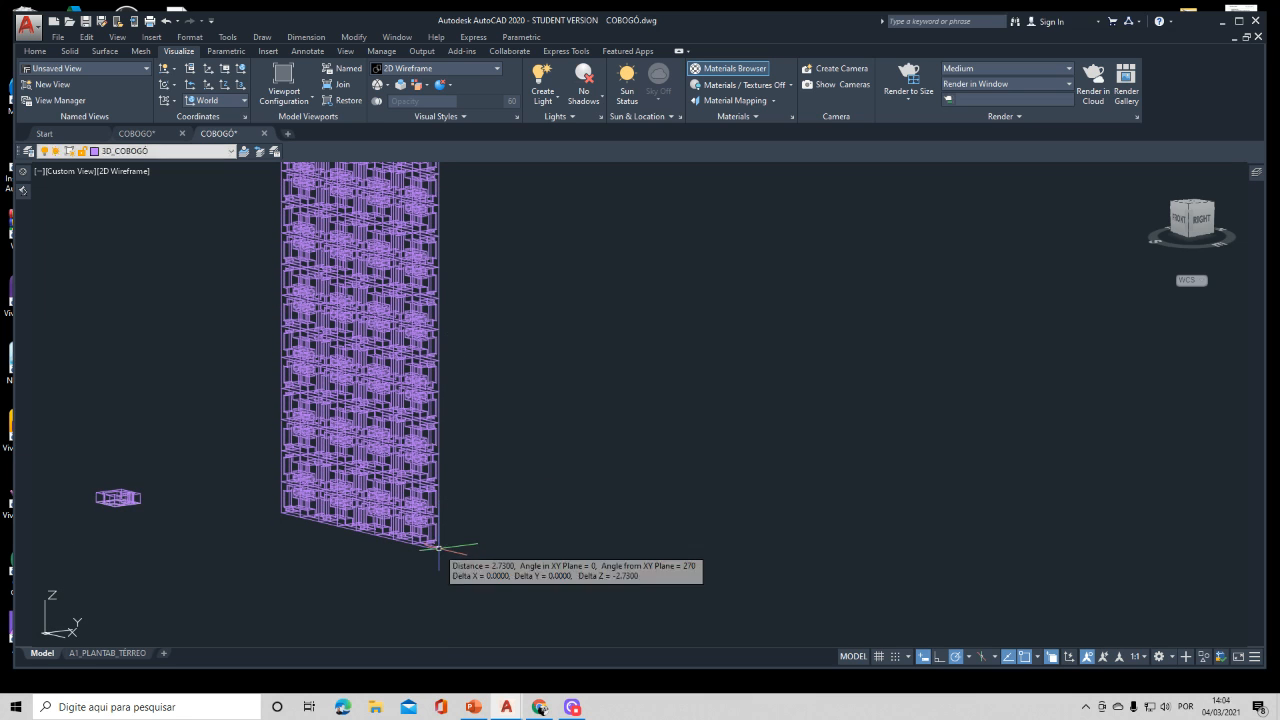
Step: Make 3D_PAREDE the current layer
scroll(486, 451, "down", 4)
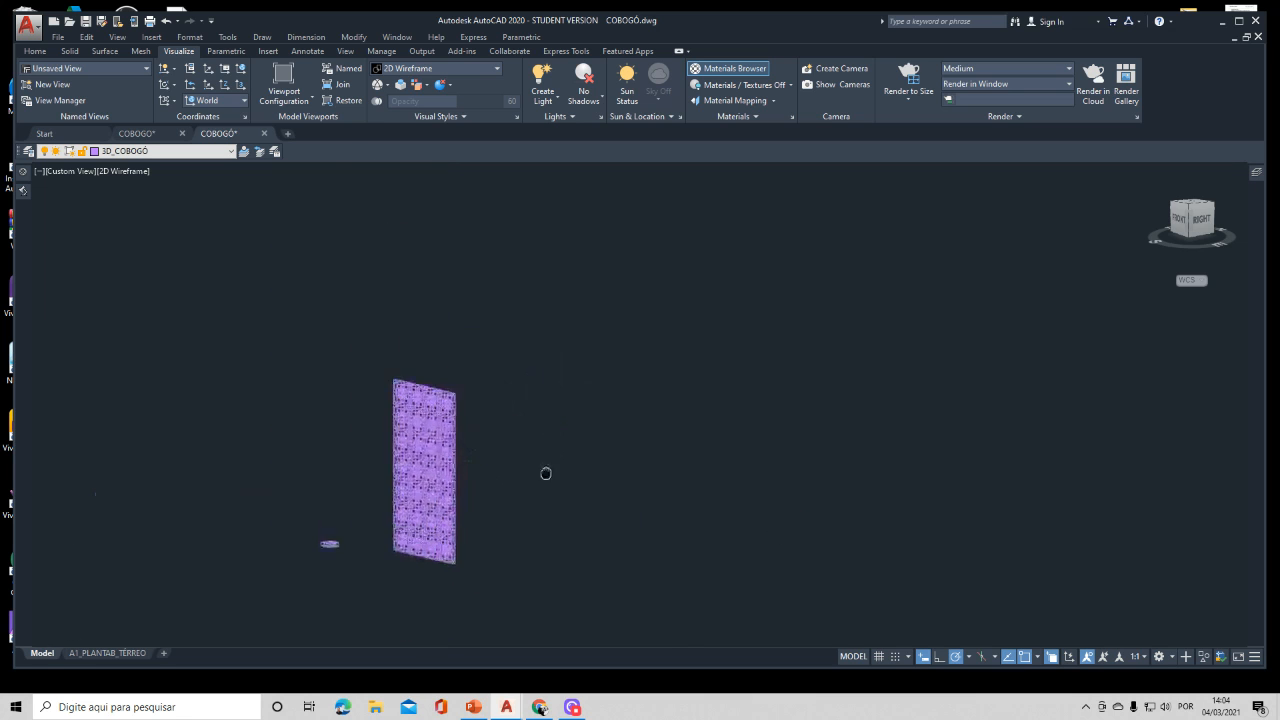
scroll(471, 452, "up", 2)
scroll(471, 452, "up", 2)
middle_click_drag(471, 452, 444, 356)
scroll(518, 374, "down", 2)
mouse_move(1261, 177)
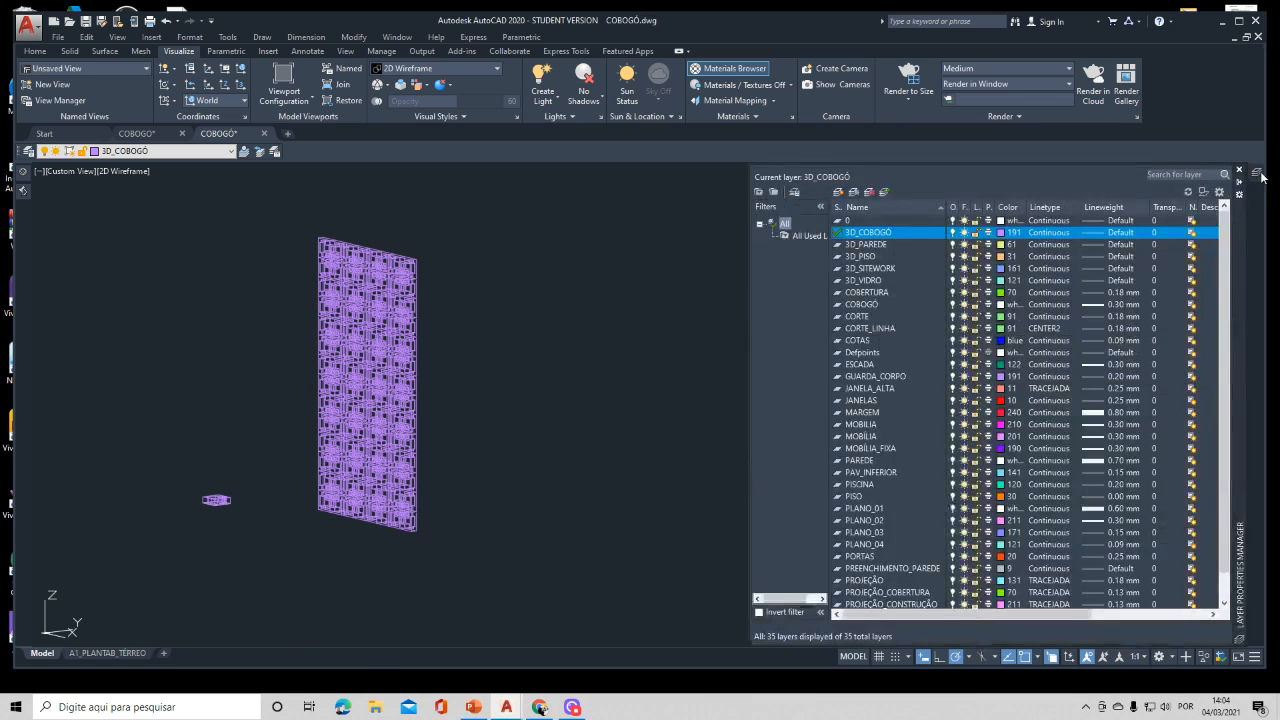
left_click(860, 247)
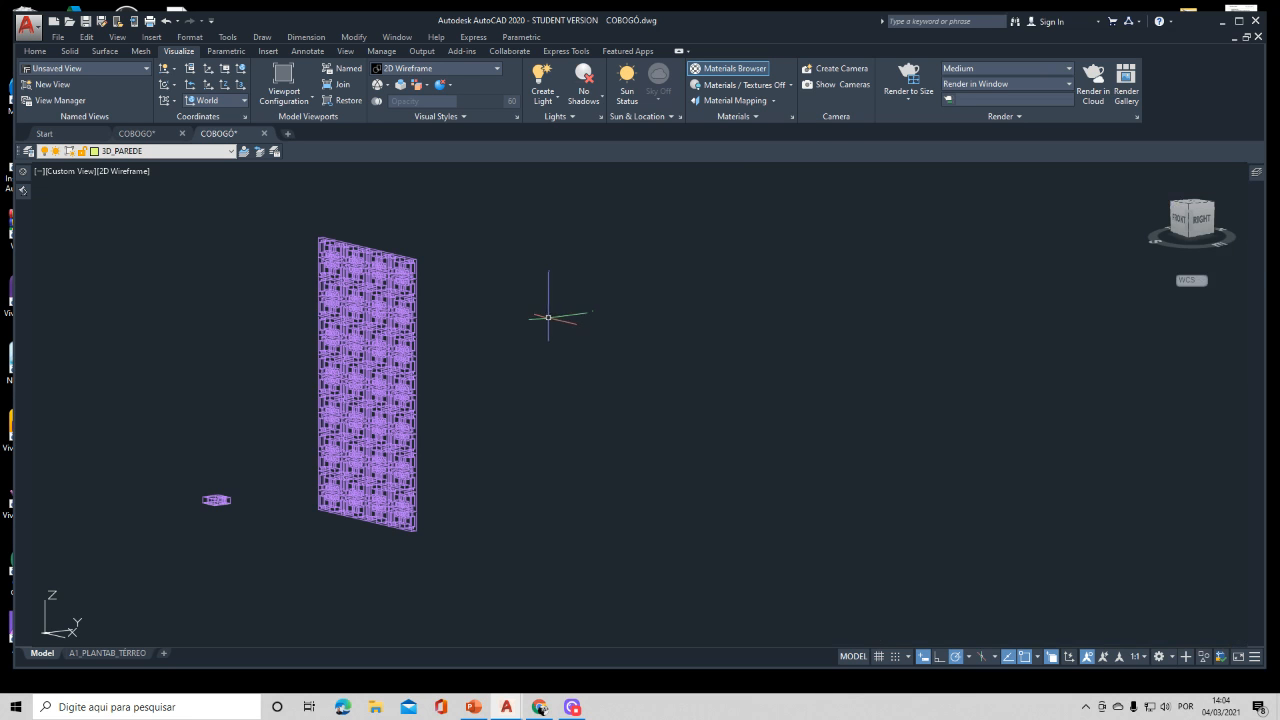
Step: Start a polysolid on the wall layer and set its height to 2.73
middle_click_drag(510, 488, 595, 537, "shift")
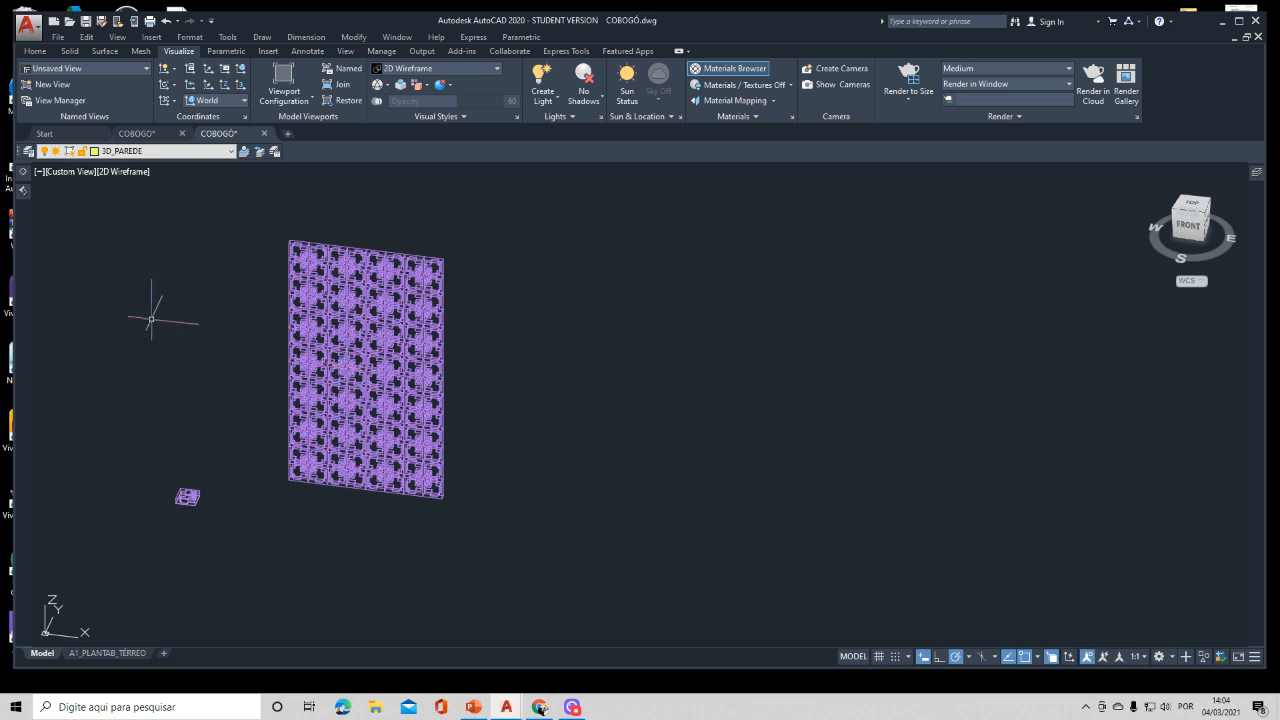
left_click(35, 52)
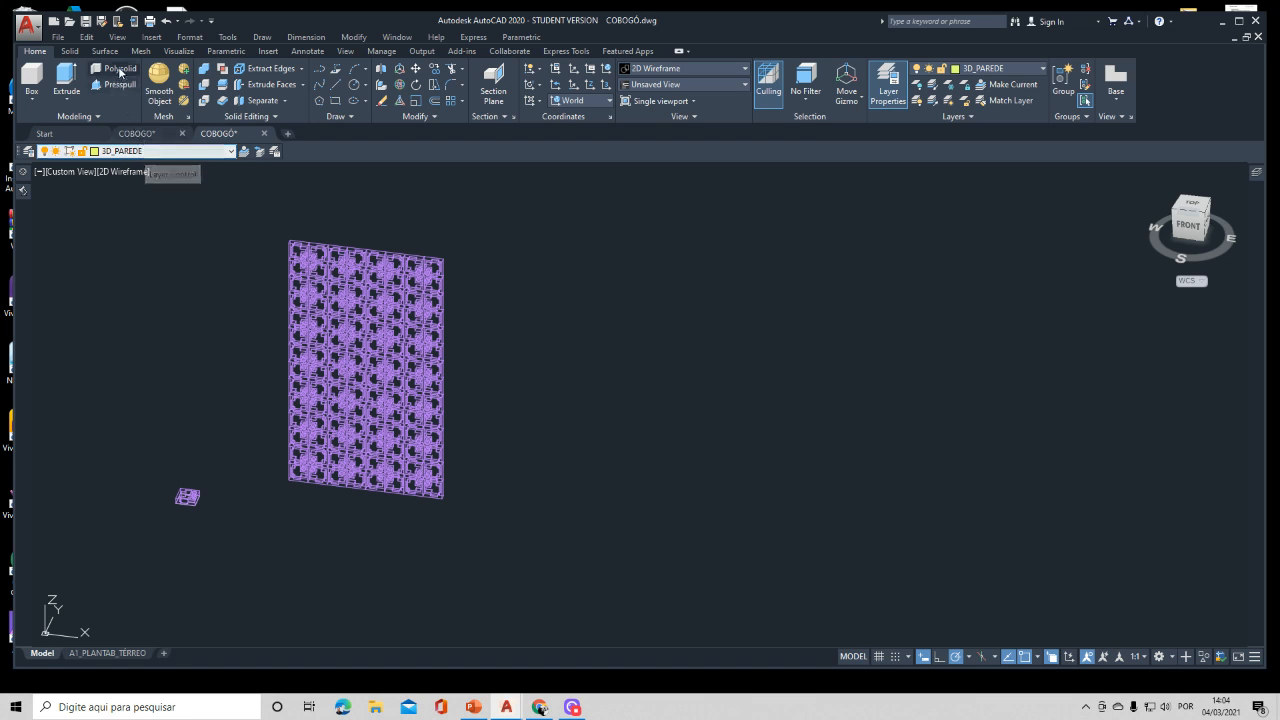
left_click(123, 76)
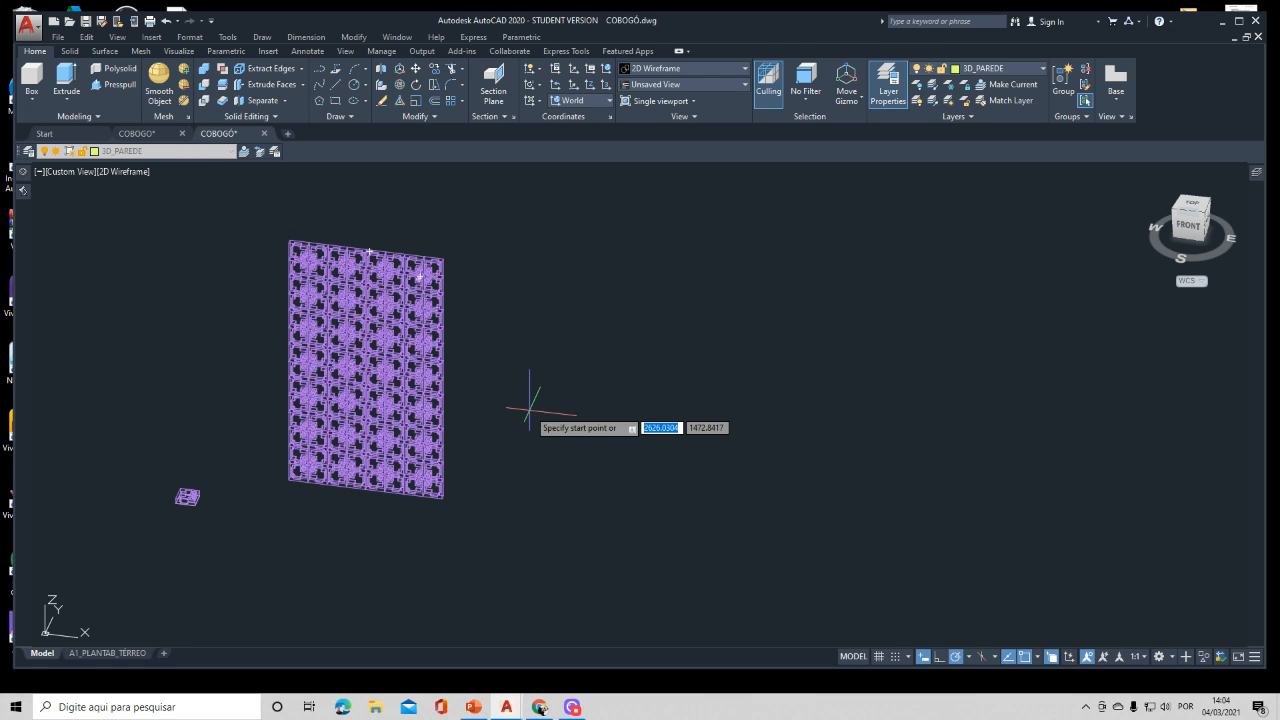
key("Down")
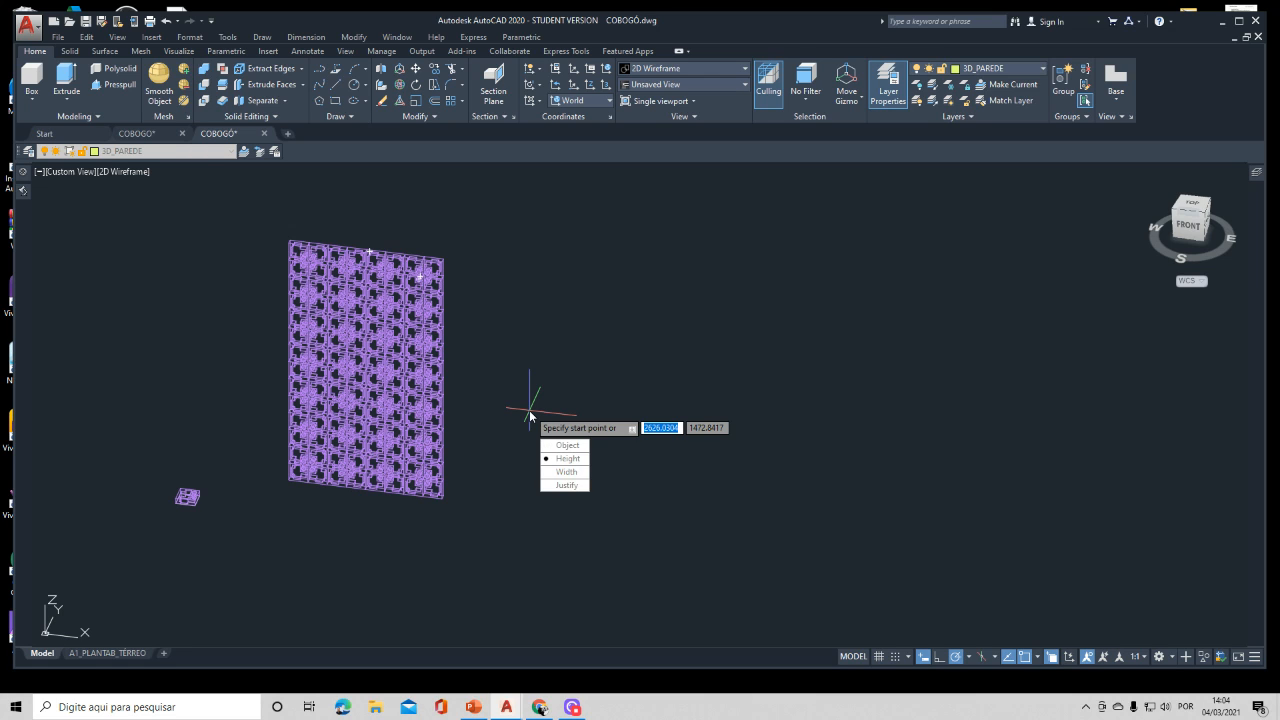
key("Return")
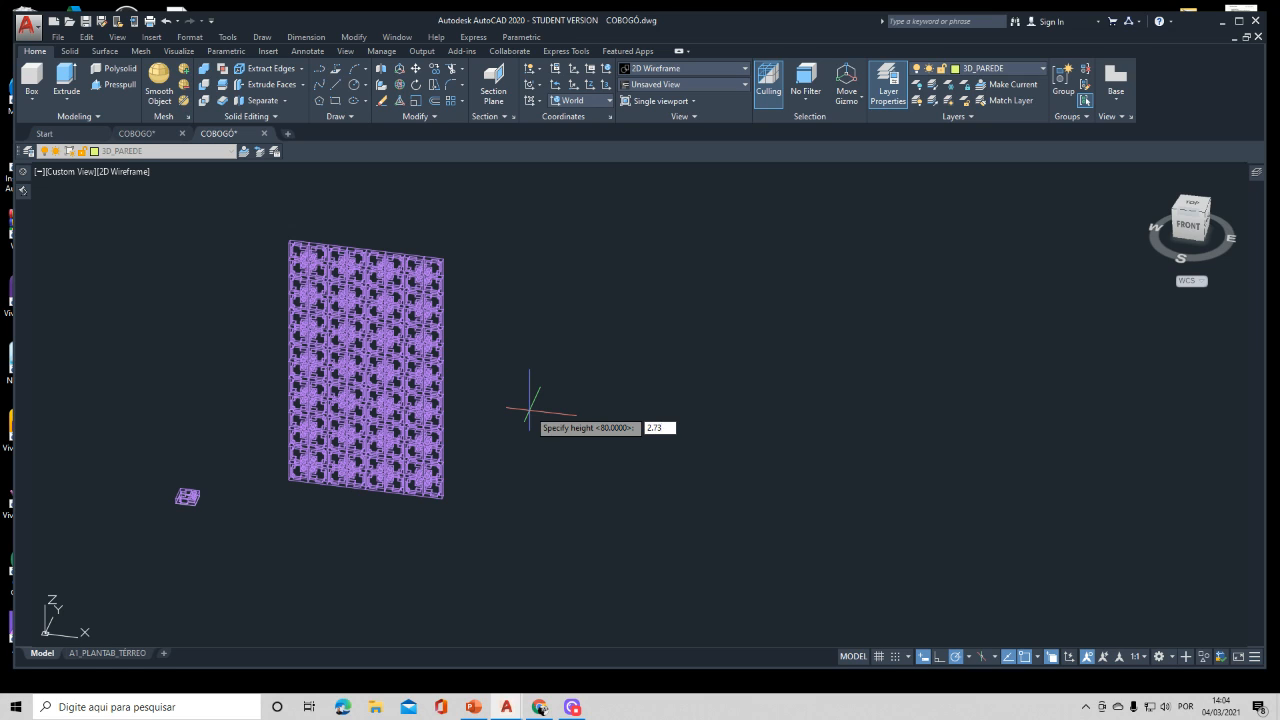
key("Return")
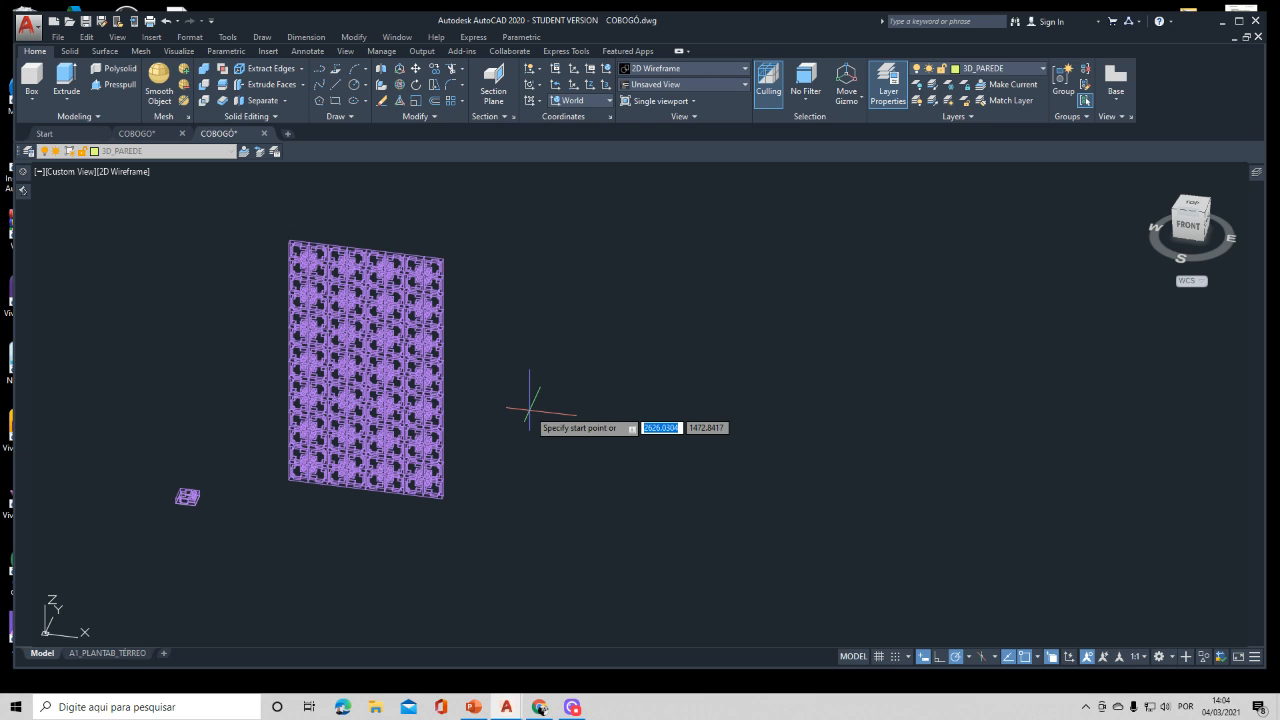
Step: Set the polysolid's width to 0.15 and its justification to Center
key("Down")
key("Return")
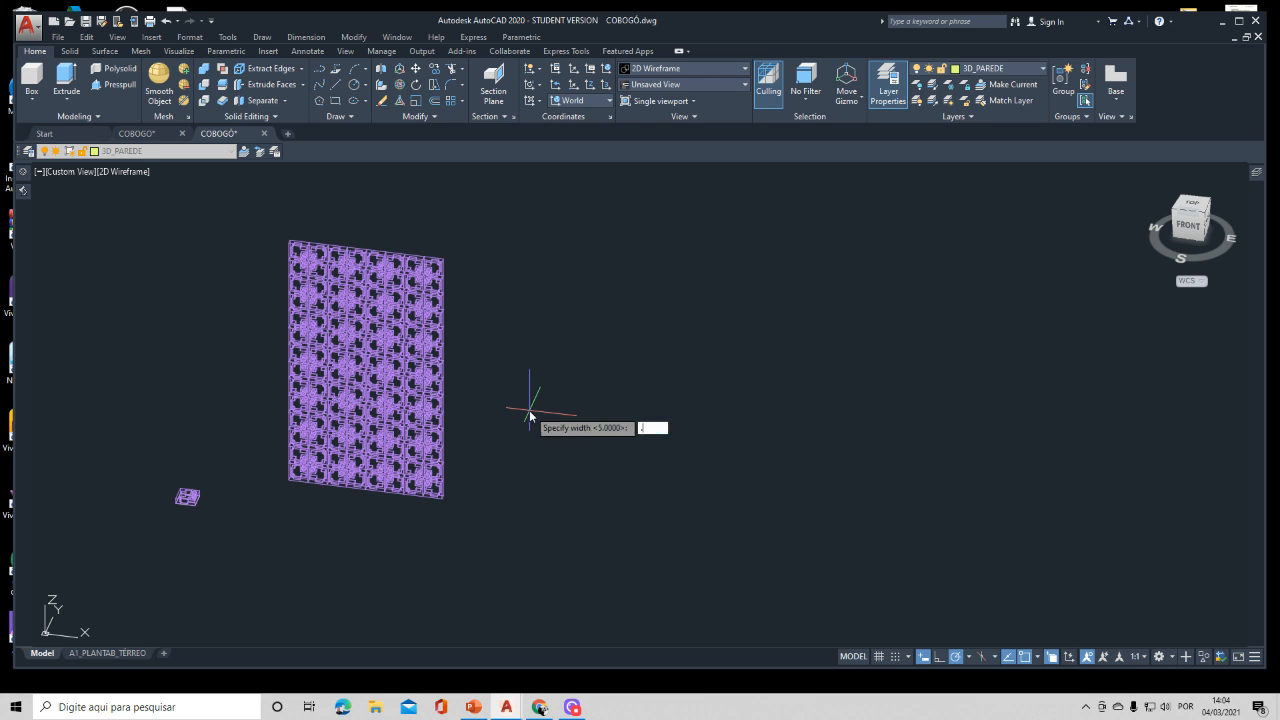
type(".15")
key("Return")
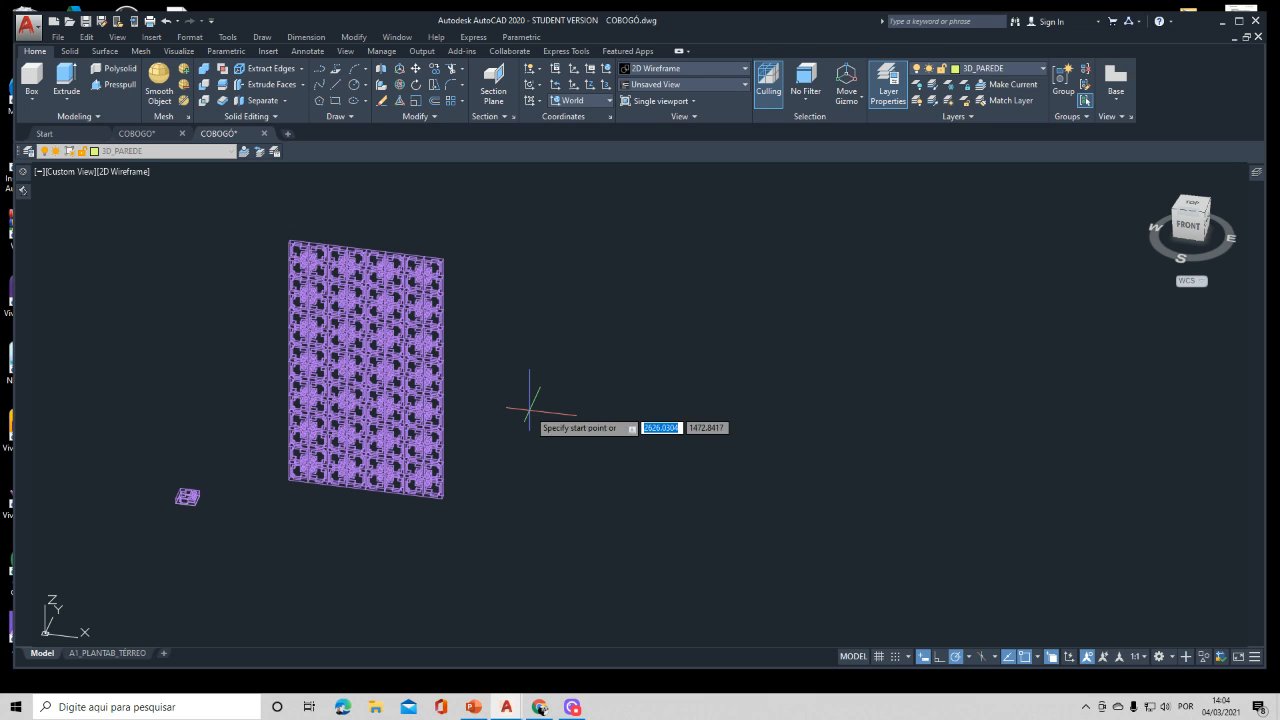
key("Down")
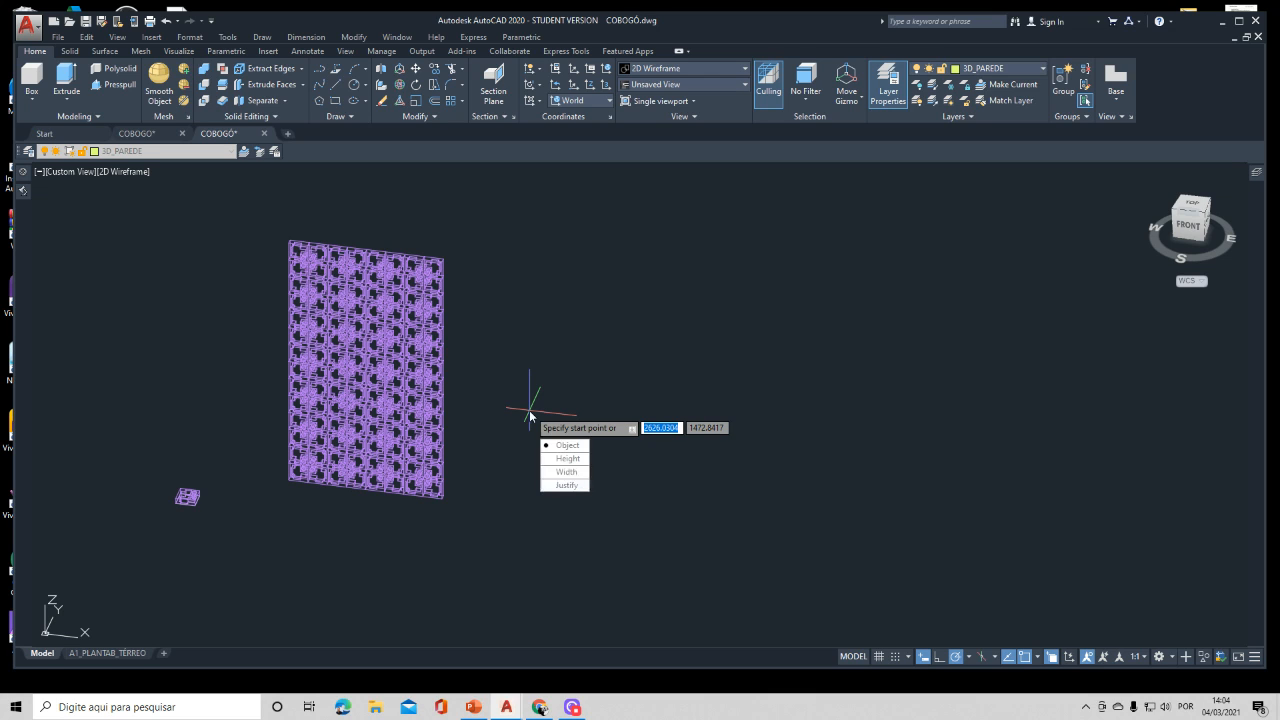
key("Return")
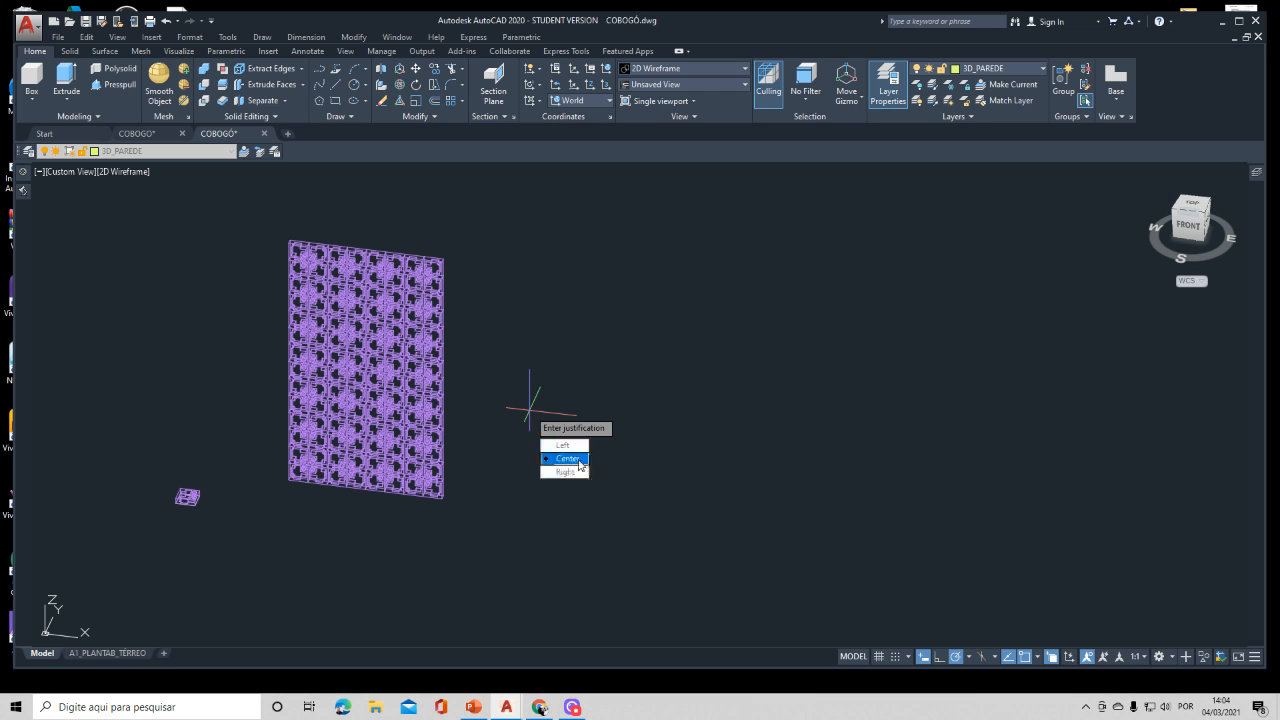
key("Return")
Step: Draw an L-shaped wall from the panel's lower right end, about 2.3 along X, with a perpendicular return about 3 toward the back
scroll(497, 468, "up", 4)
scroll(395, 505, "up", 4)
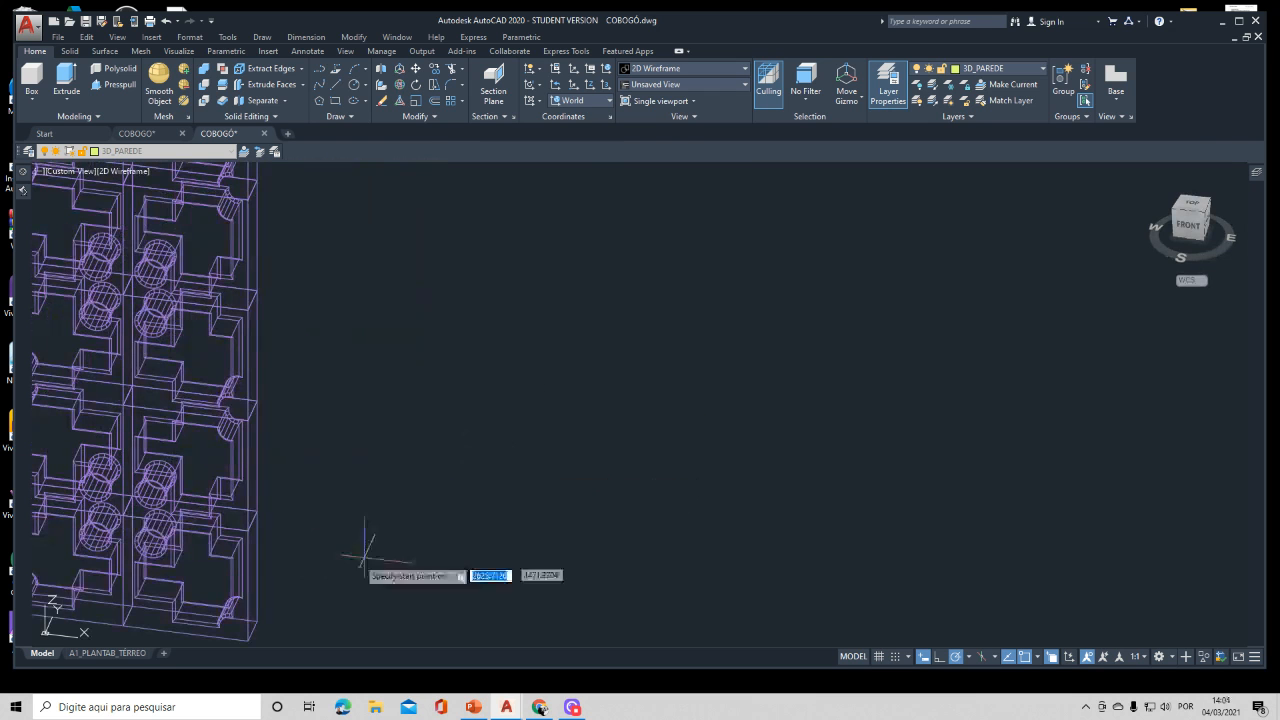
left_click(391, 497)
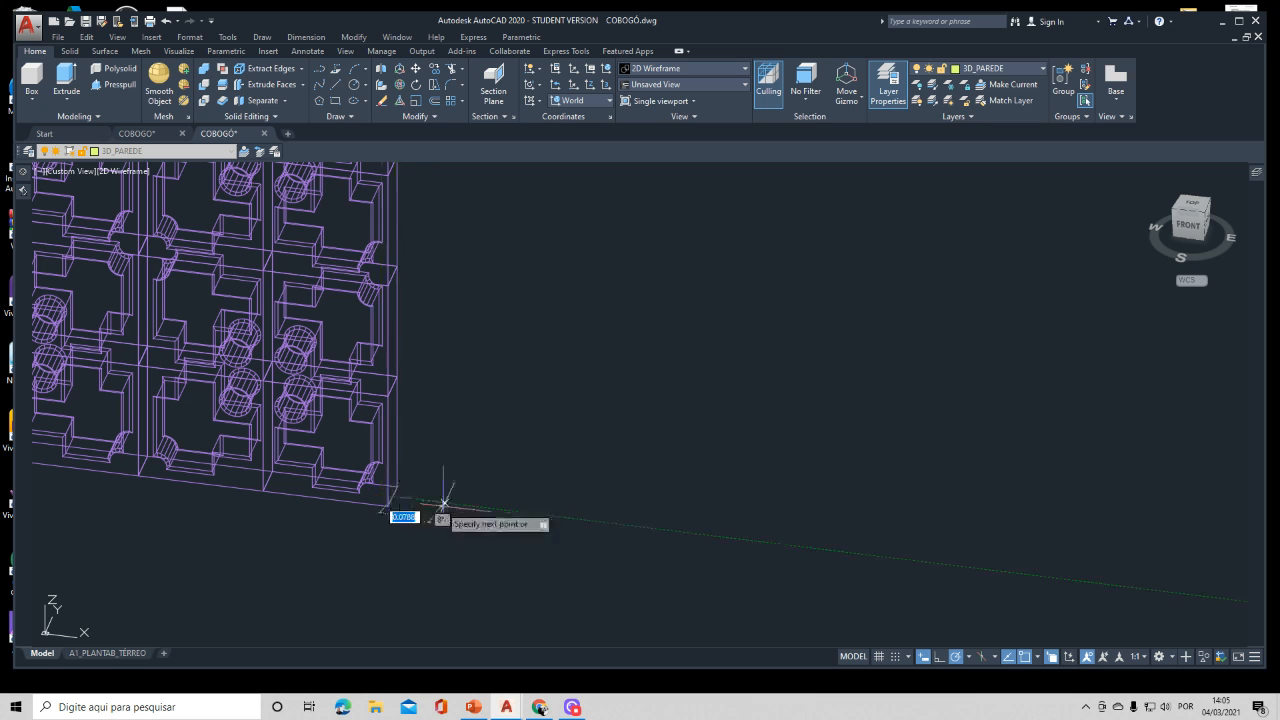
scroll(586, 509, "down", 6)
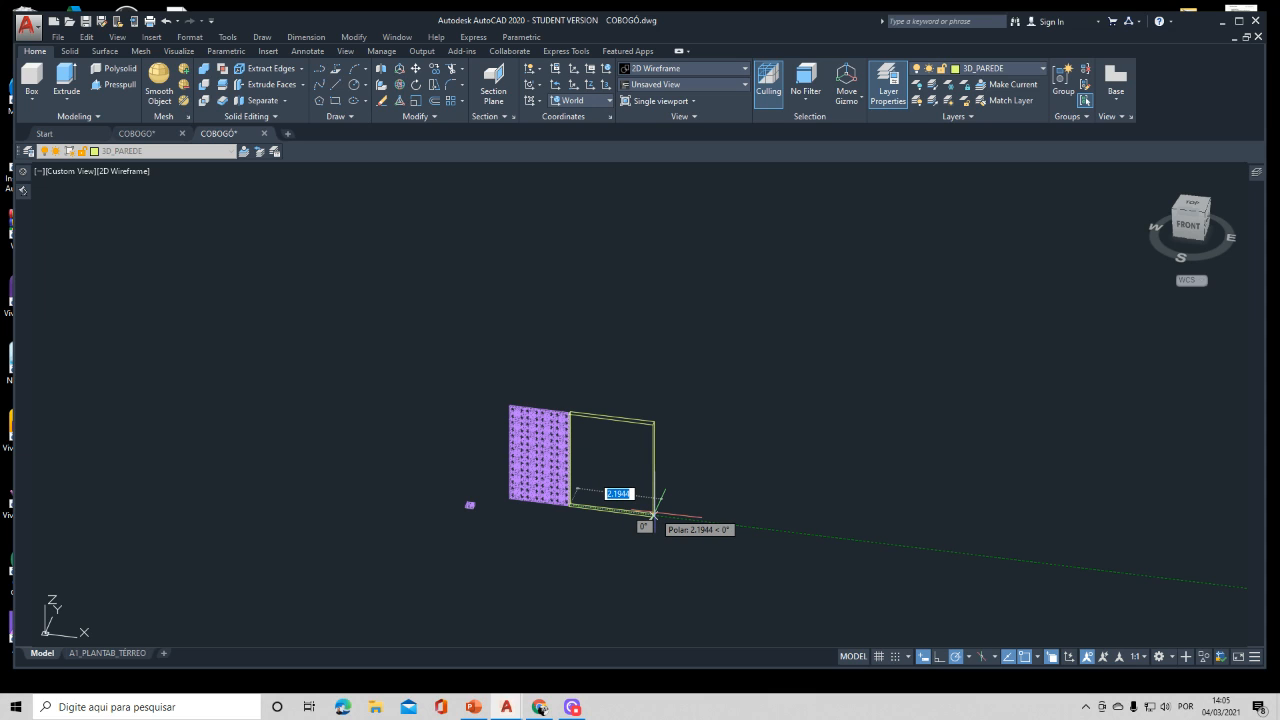
type("4")
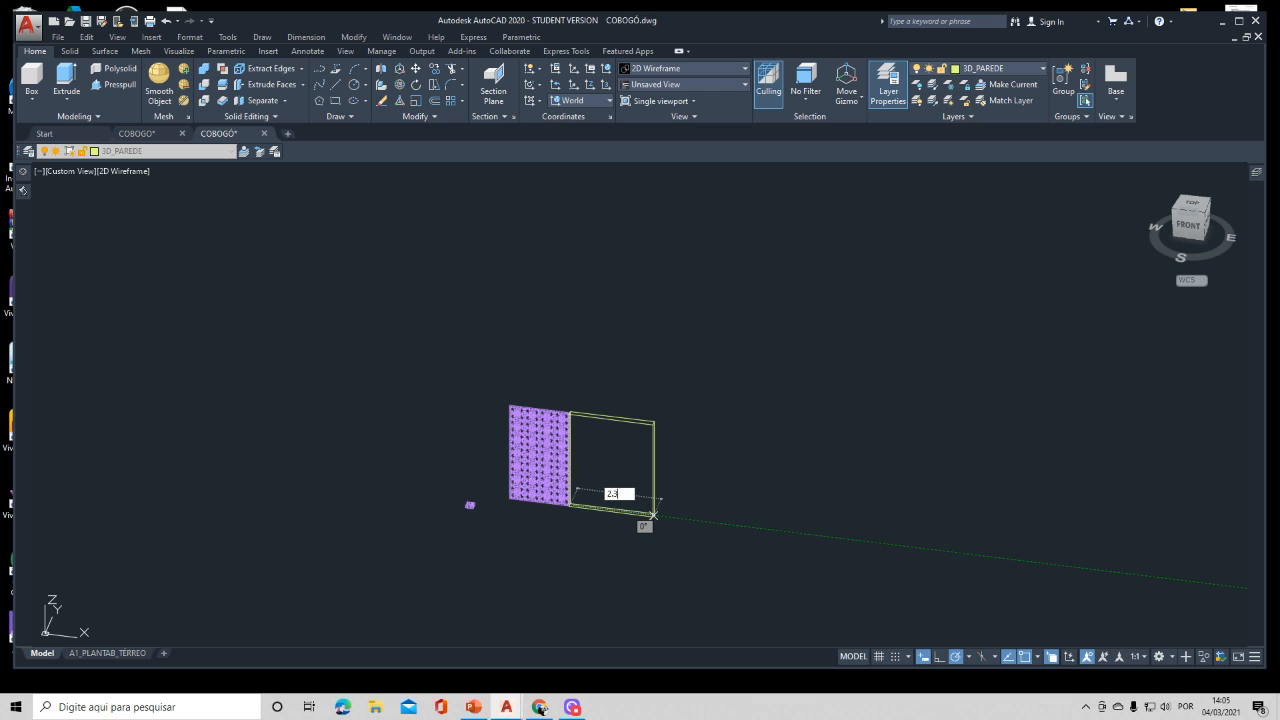
key("Return")
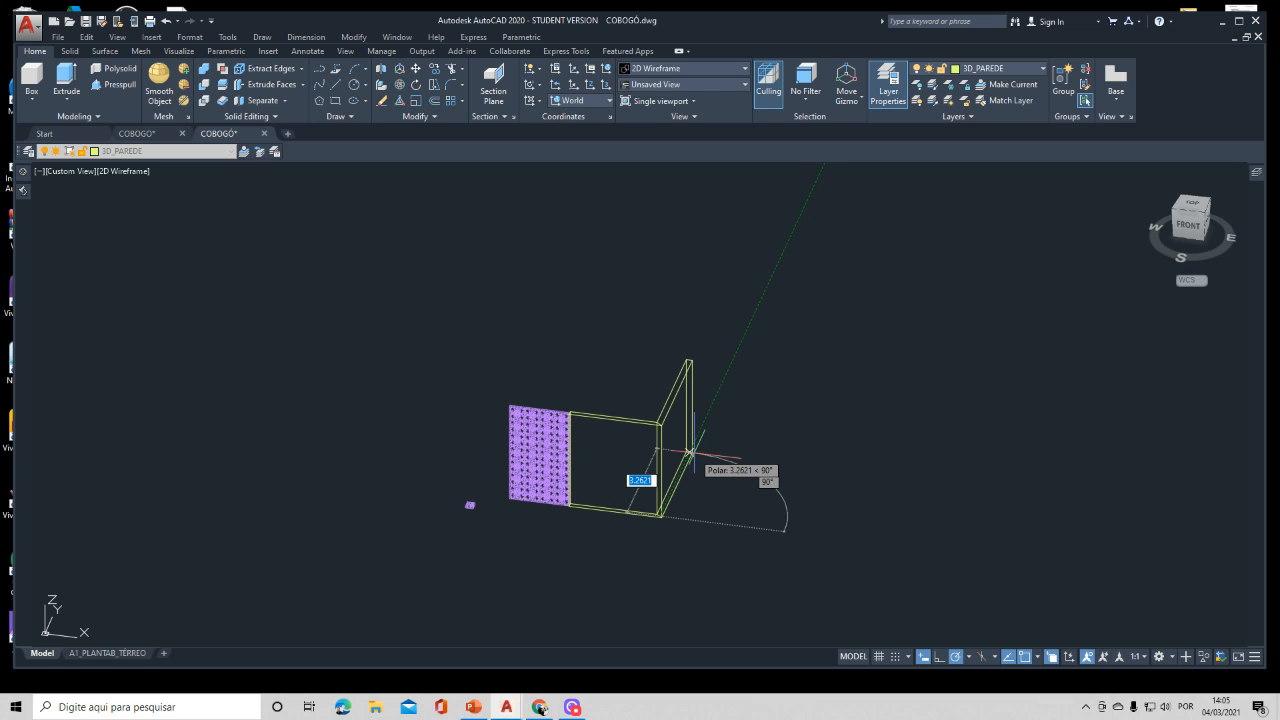
left_click(690, 452)
key("Return")
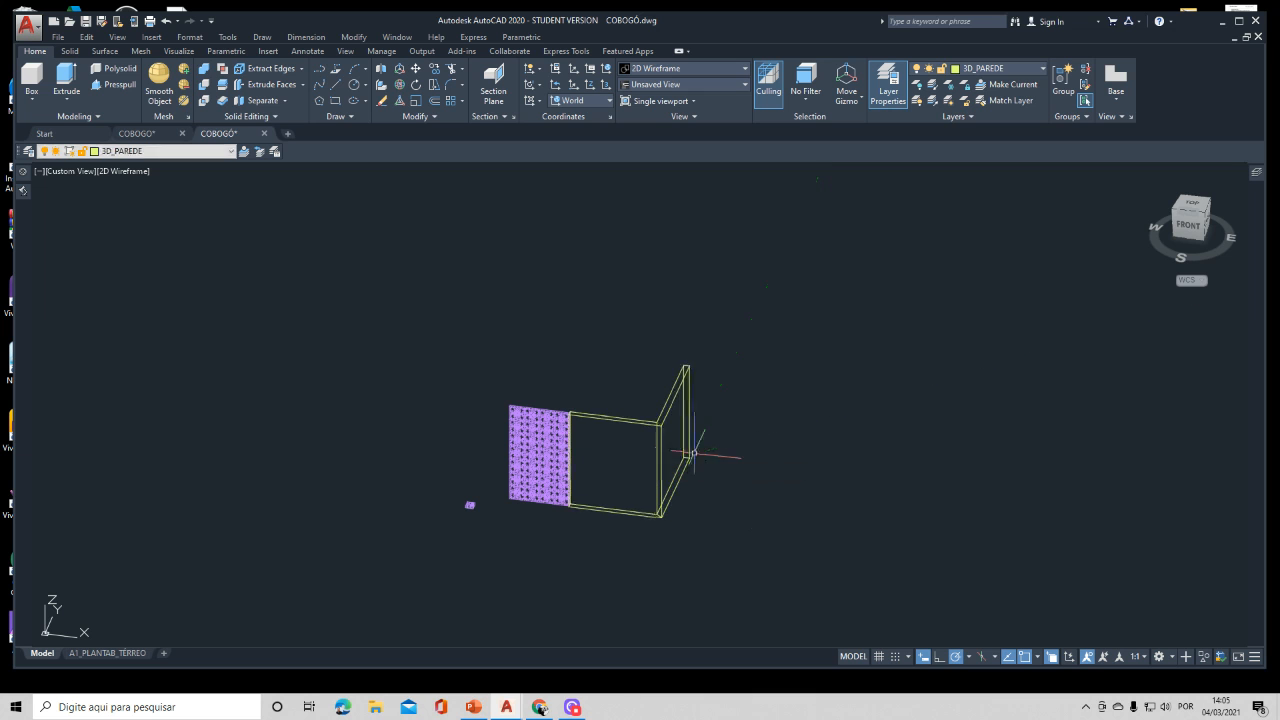
Step: Draw a second L-shaped polysolid wall from the panel's lower left end, running outward along X and returning perpendicular toward the back
scroll(466, 489, "up", 6)
key("Return")
scroll(563, 540, "down", 8)
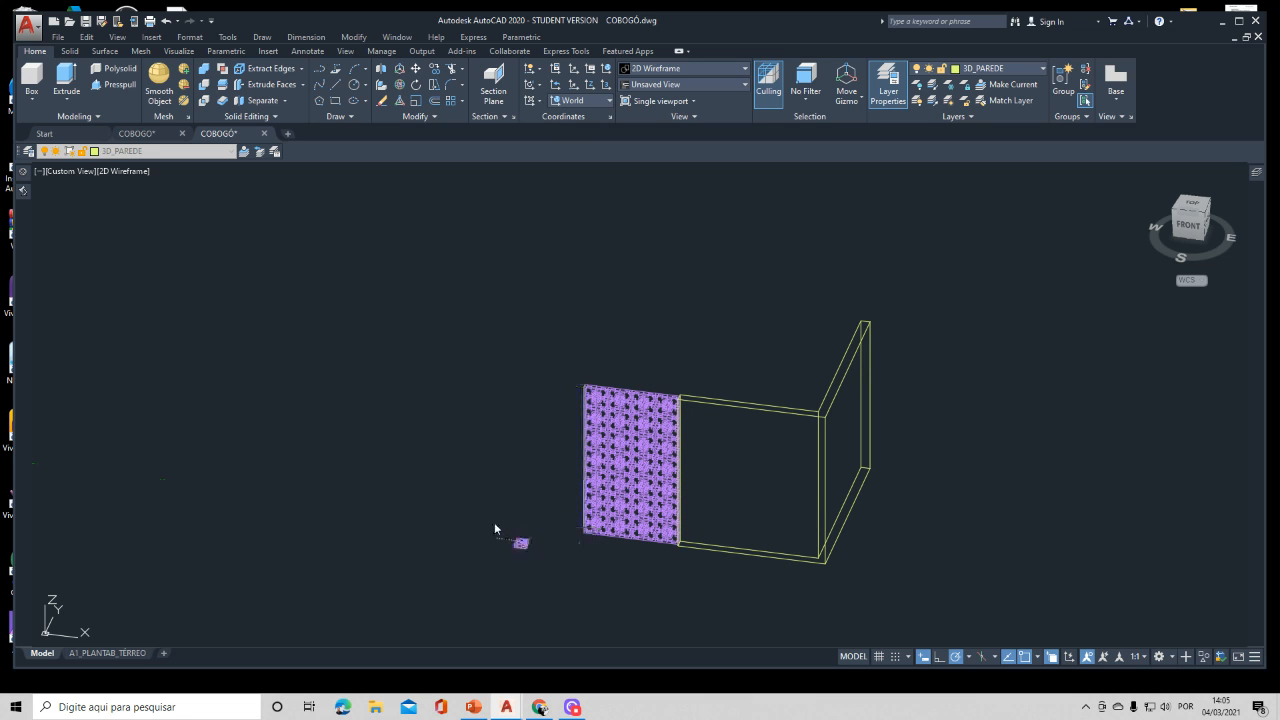
left_click(459, 518)
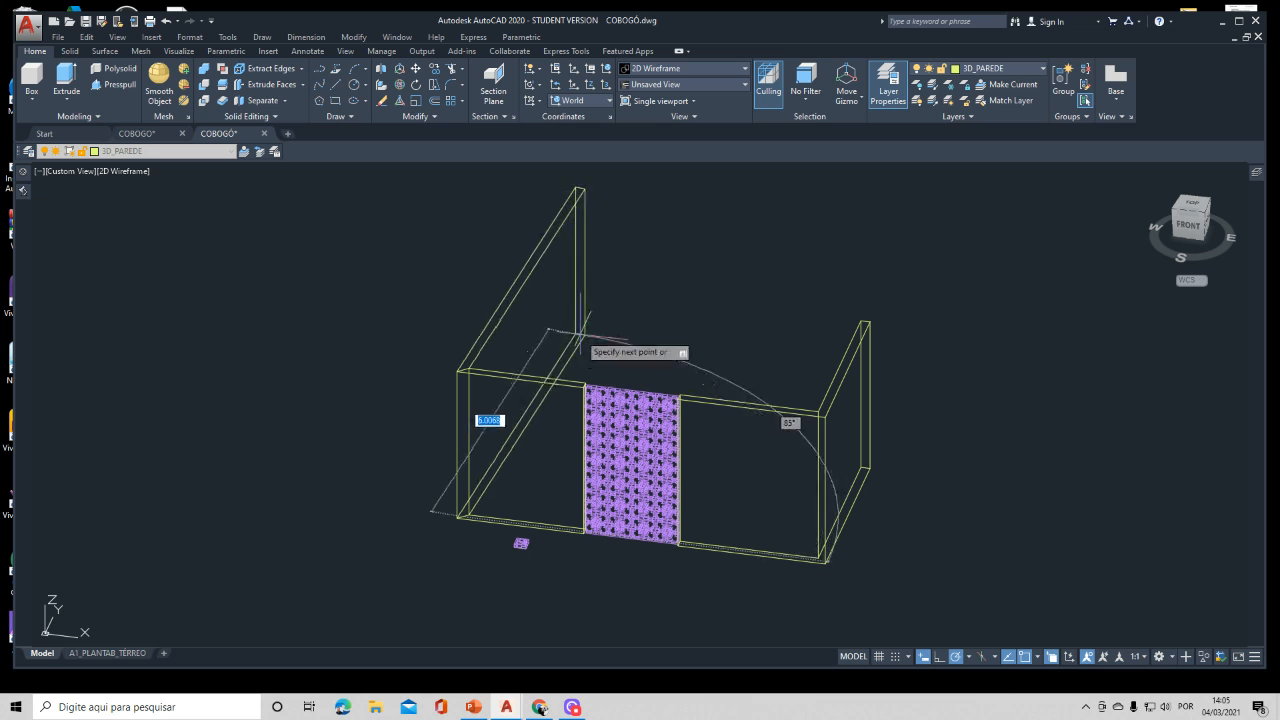
left_click(507, 425)
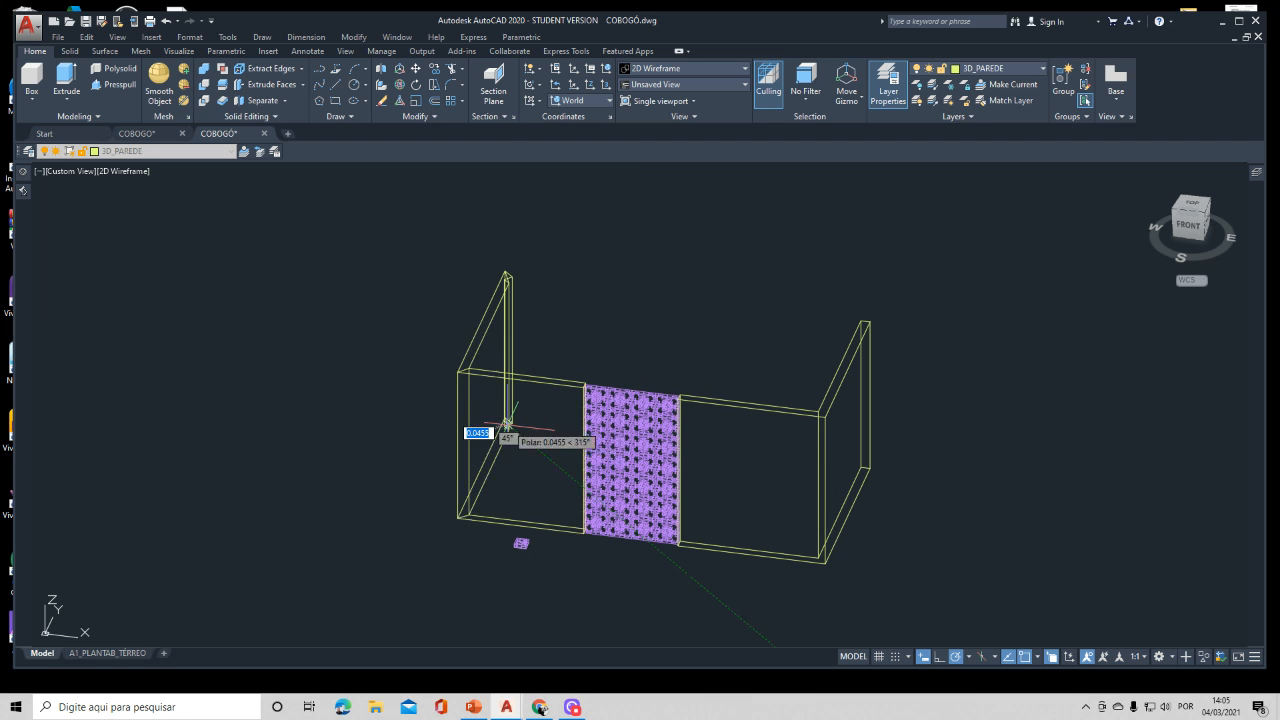
key("Escape")
middle_click_drag(557, 546, 531, 547, "shift")
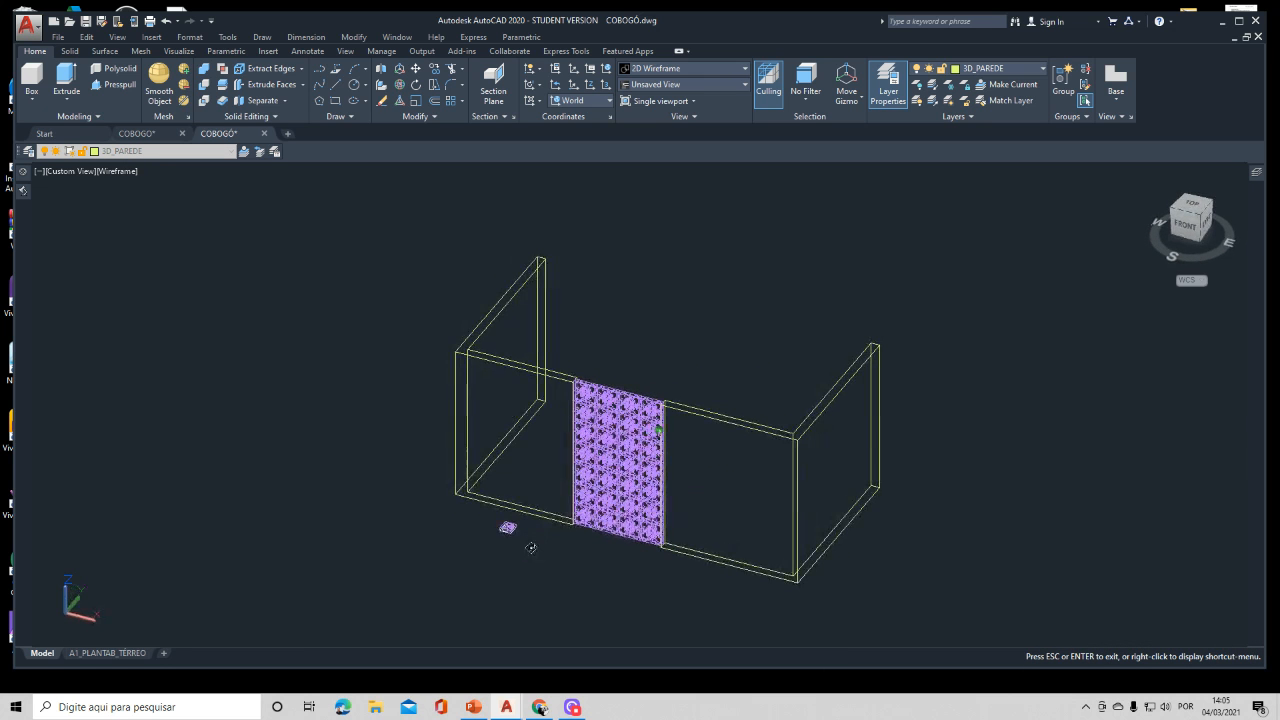
key("Escape")
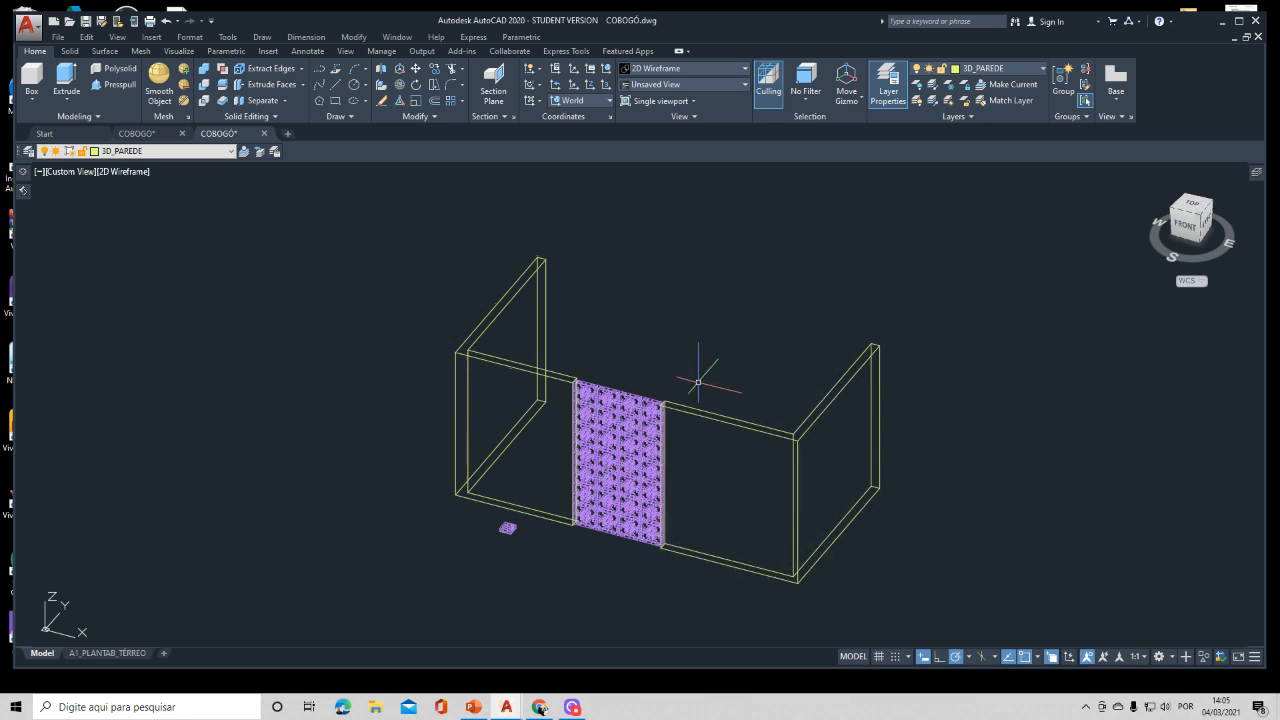
Step: Add the small rectangular stone material from the Autodesk Library's Stone category to the document materials
mouse_move(22, 176)
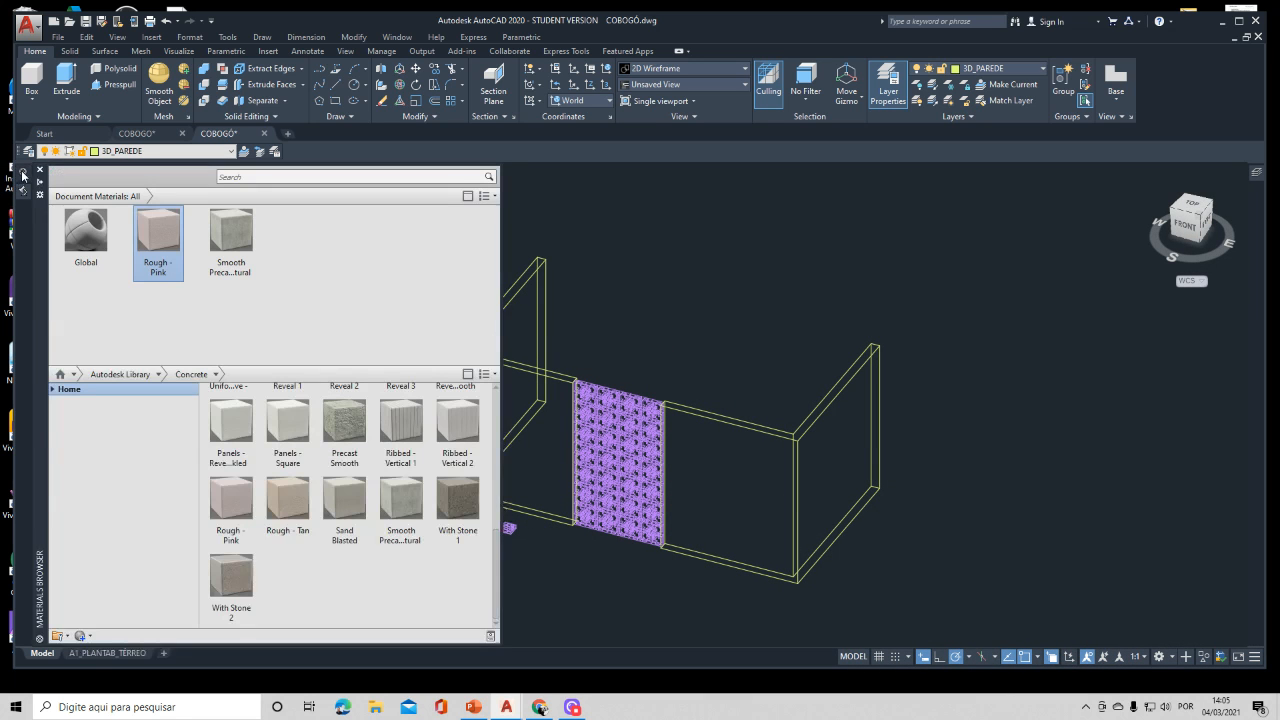
left_click(158, 375)
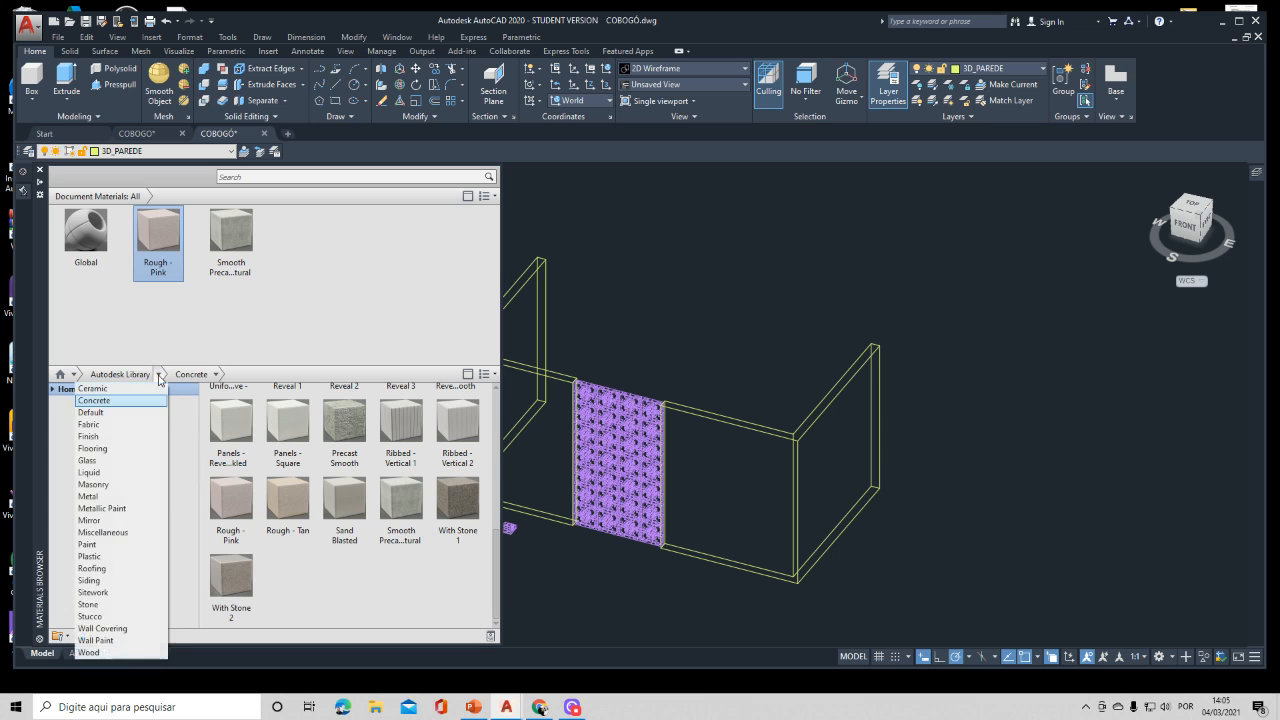
left_click(127, 546)
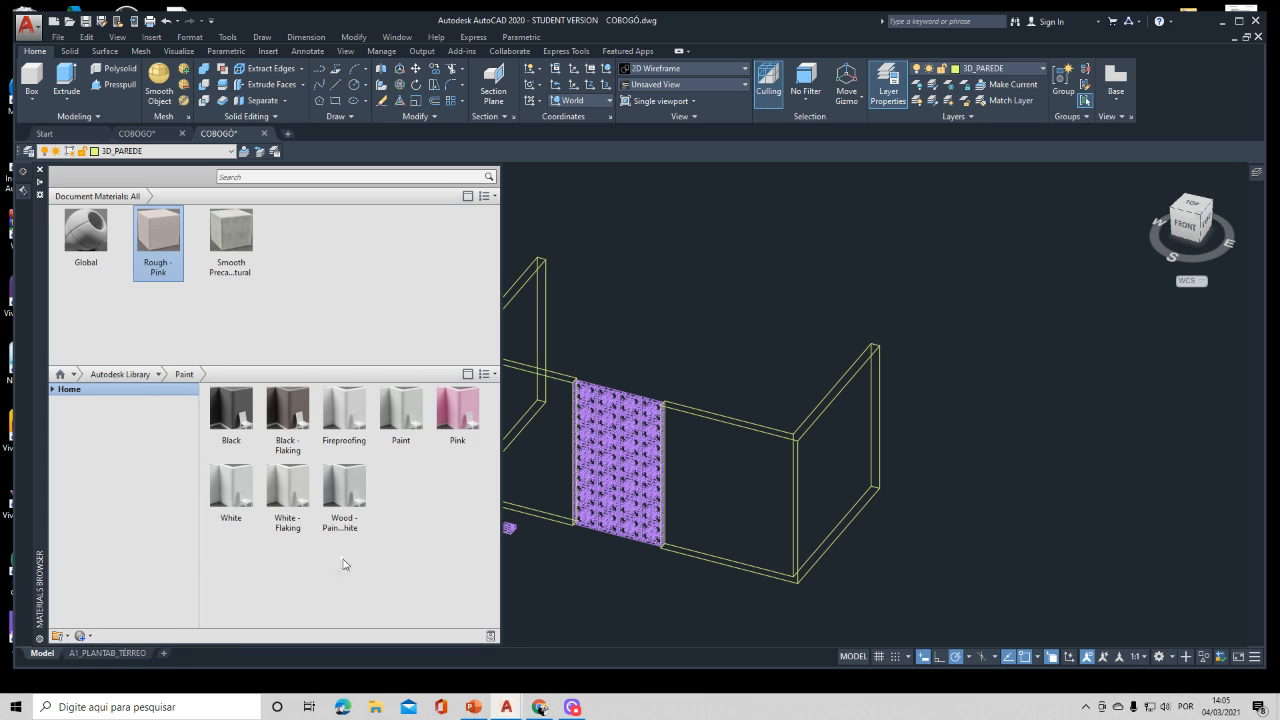
left_click(75, 375)
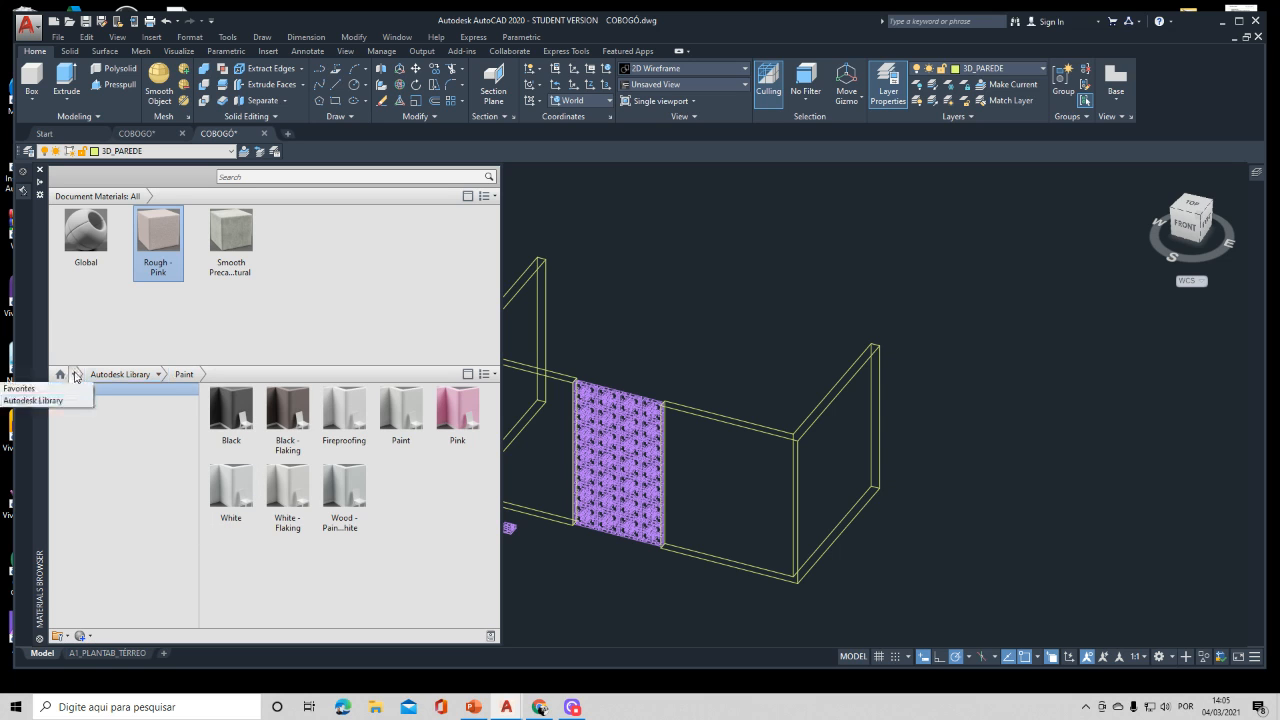
left_click(159, 375)
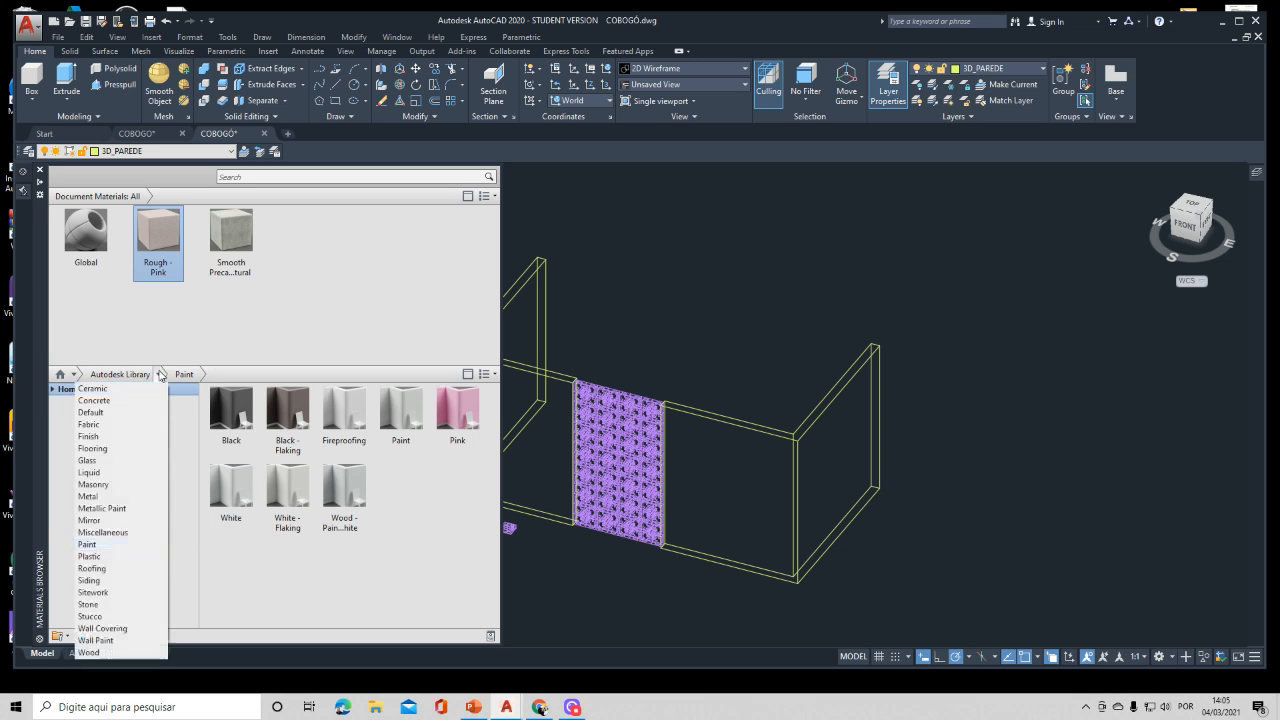
left_click(95, 610)
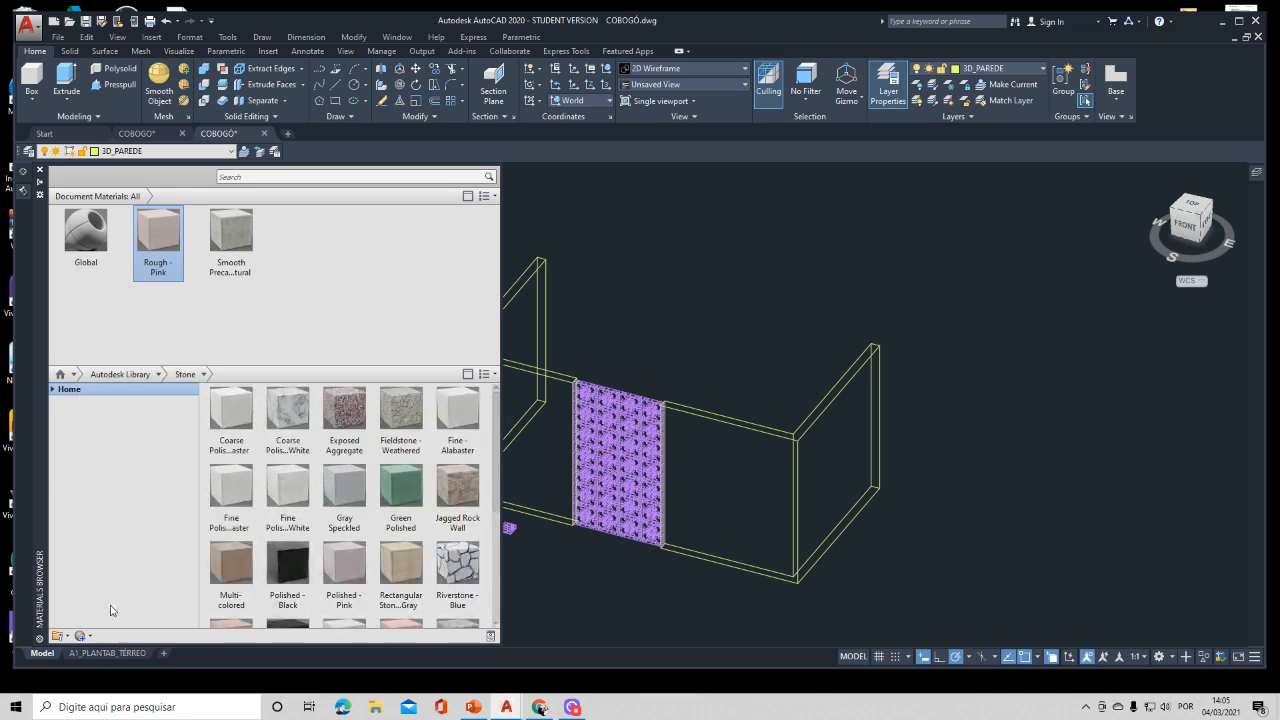
left_click_drag(495, 424, 498, 548)
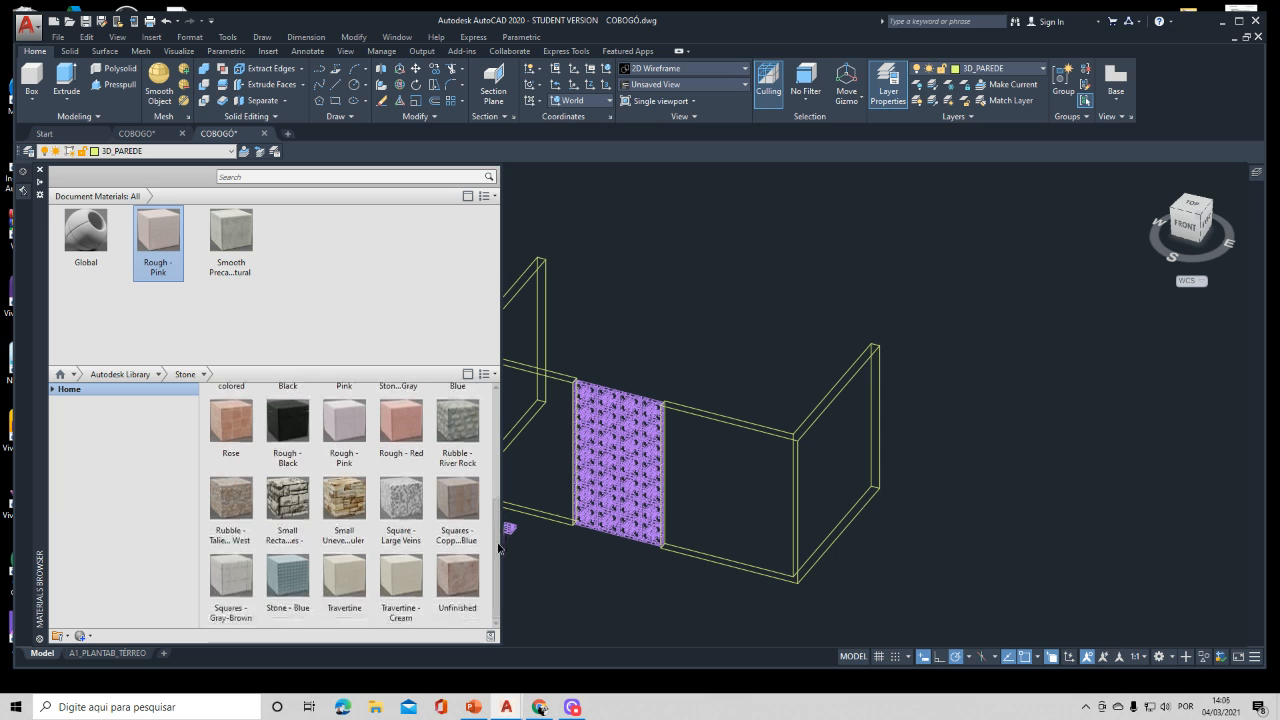
left_click(270, 482)
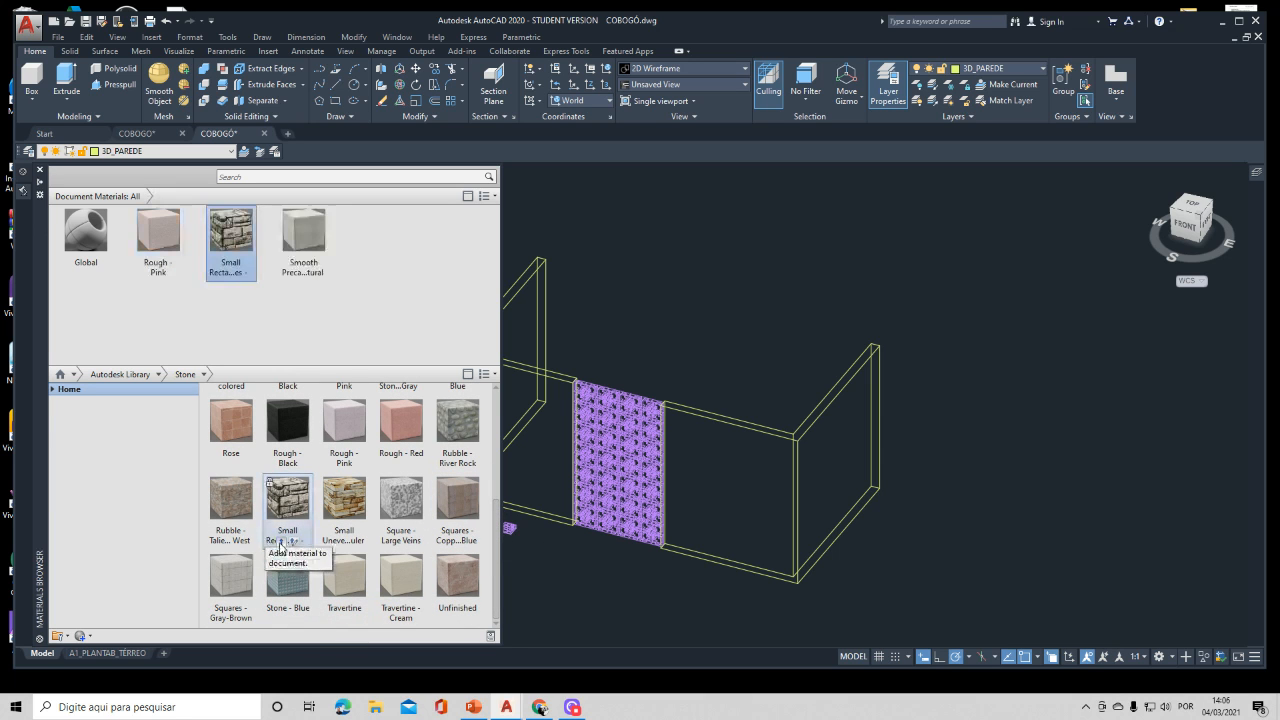
Step: Assign the small rectangular stone material to both L-shaped walls beside the cobogó panel
left_click(791, 375)
left_click(712, 456)
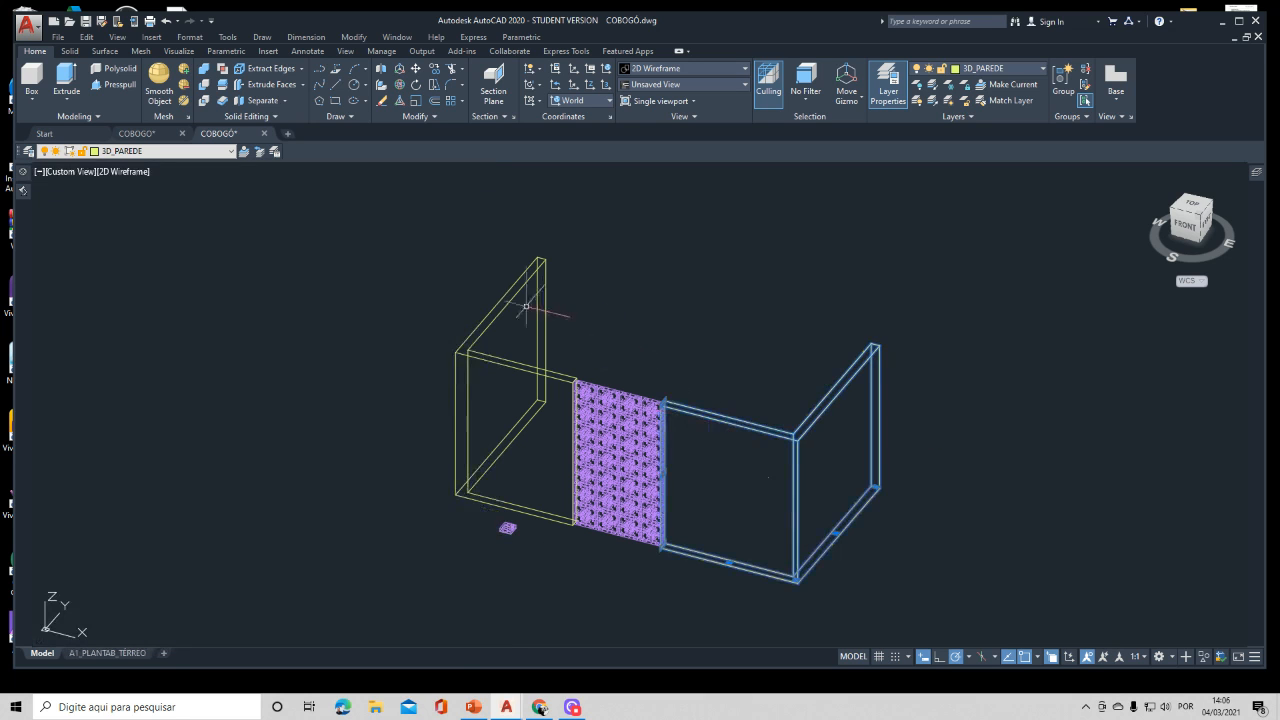
left_click(491, 237)
left_click(393, 416)
mouse_move(25, 200)
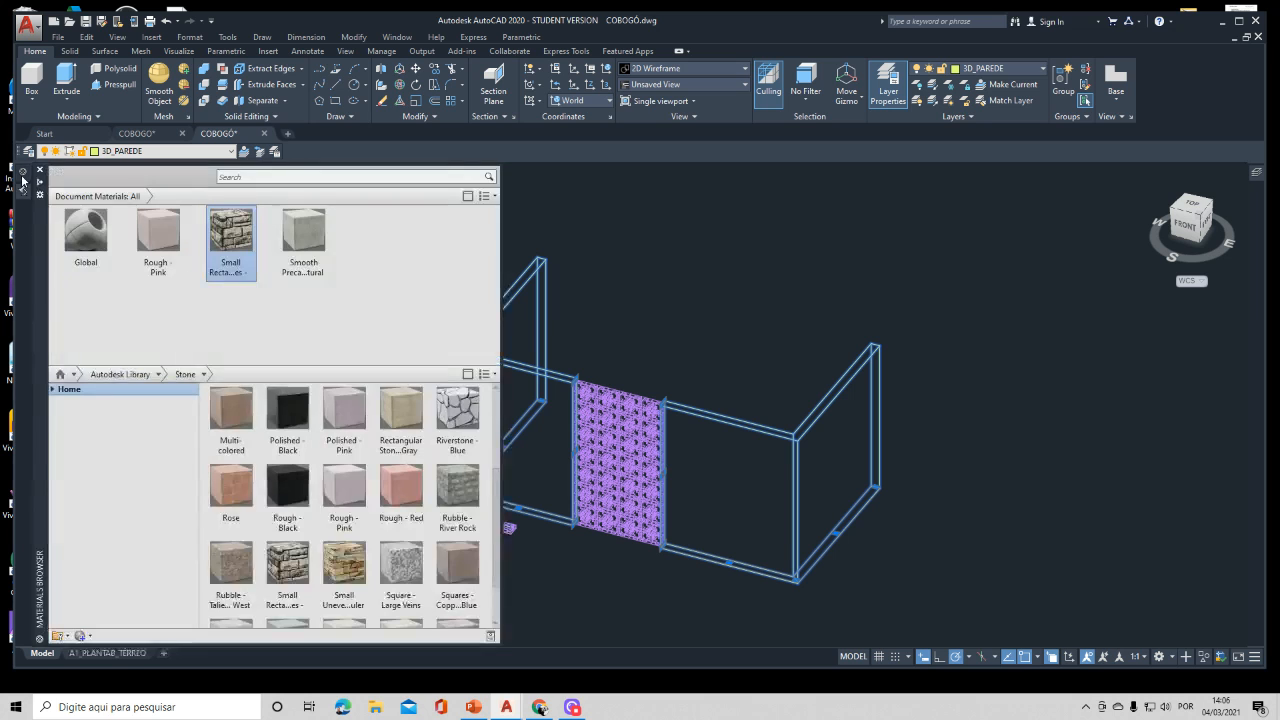
left_click(224, 244)
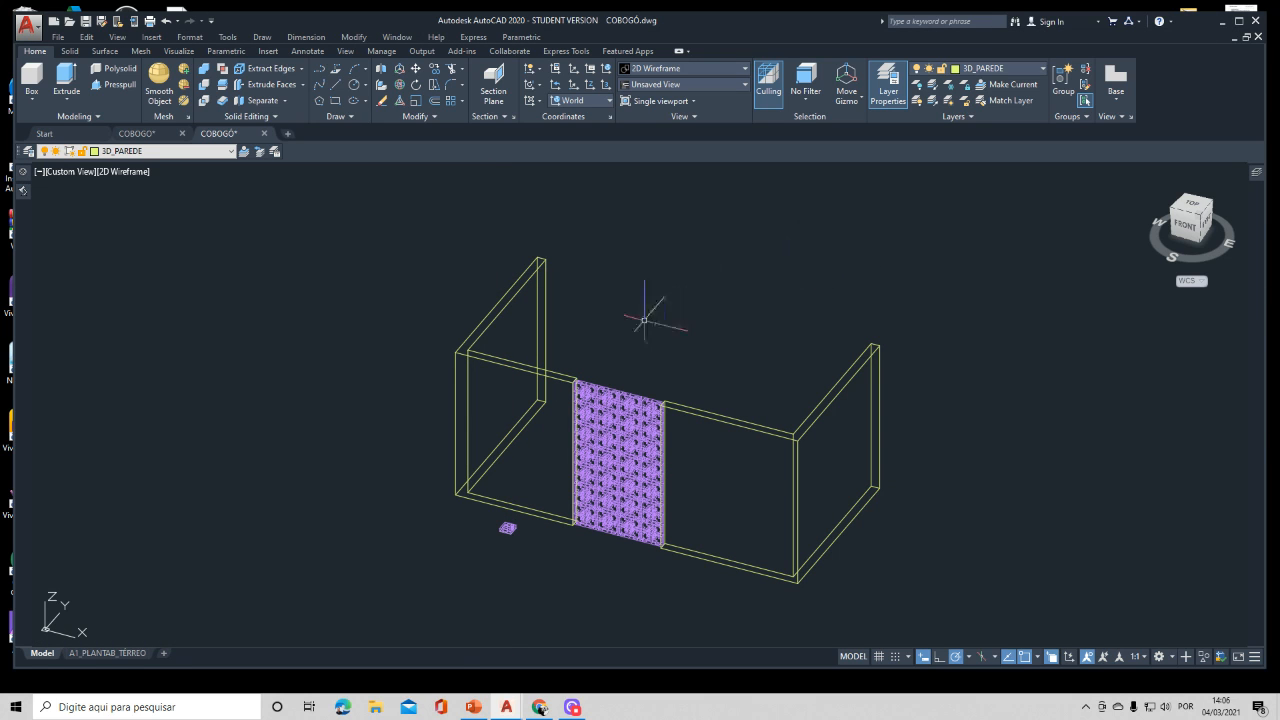
Step: Start a polysolid with its height set to 0.05 and its width set to 0.37
middle_click_drag(588, 335, 564, 323)
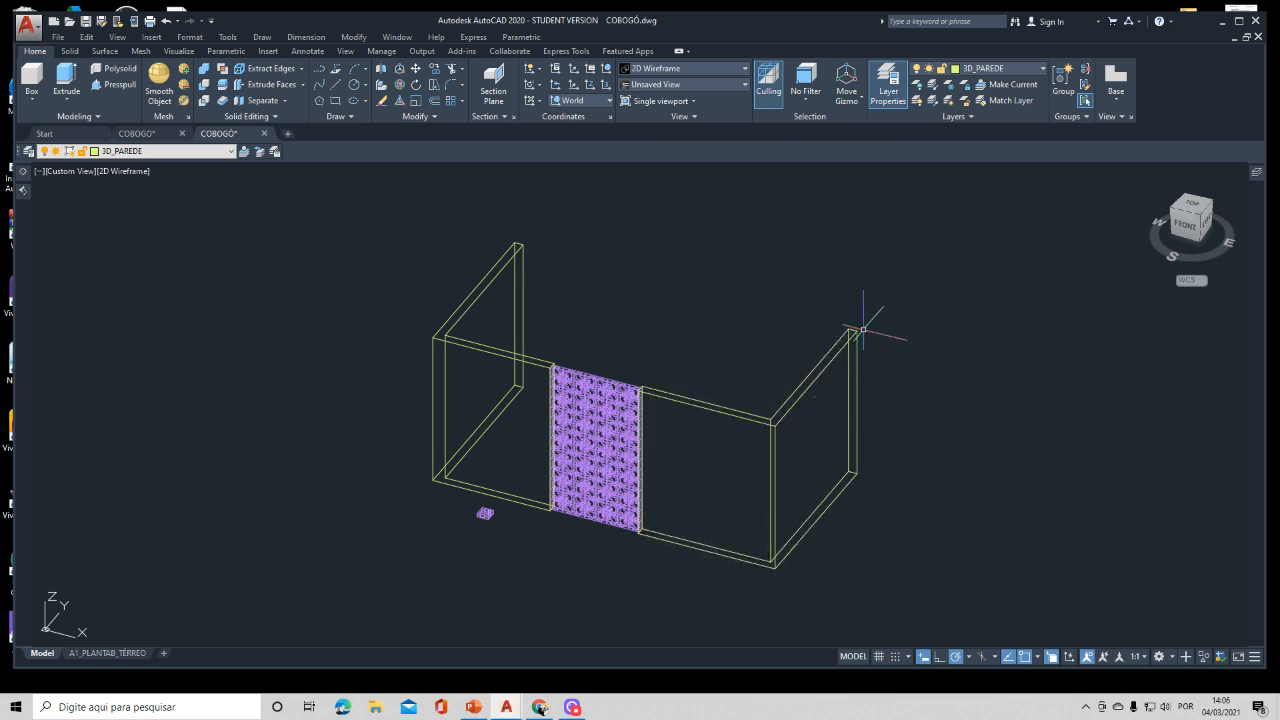
scroll(510, 238, "up", 2)
scroll(510, 238, "up", 3)
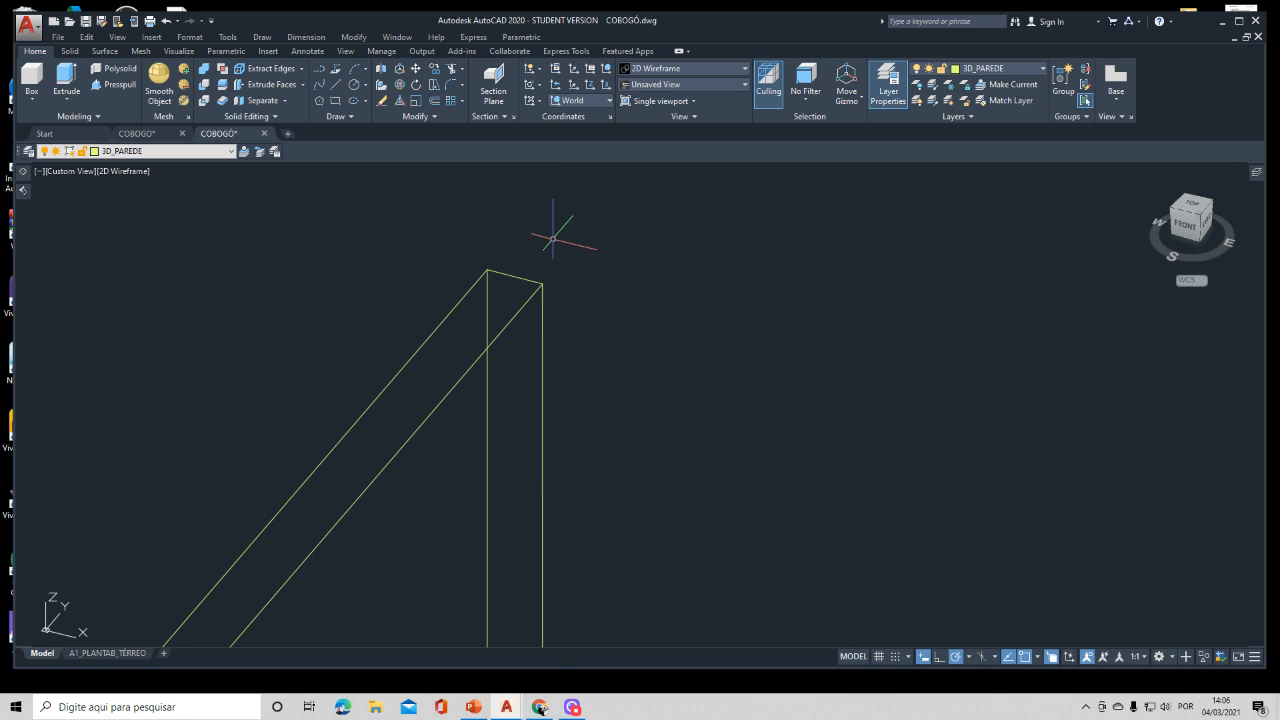
left_click(121, 70)
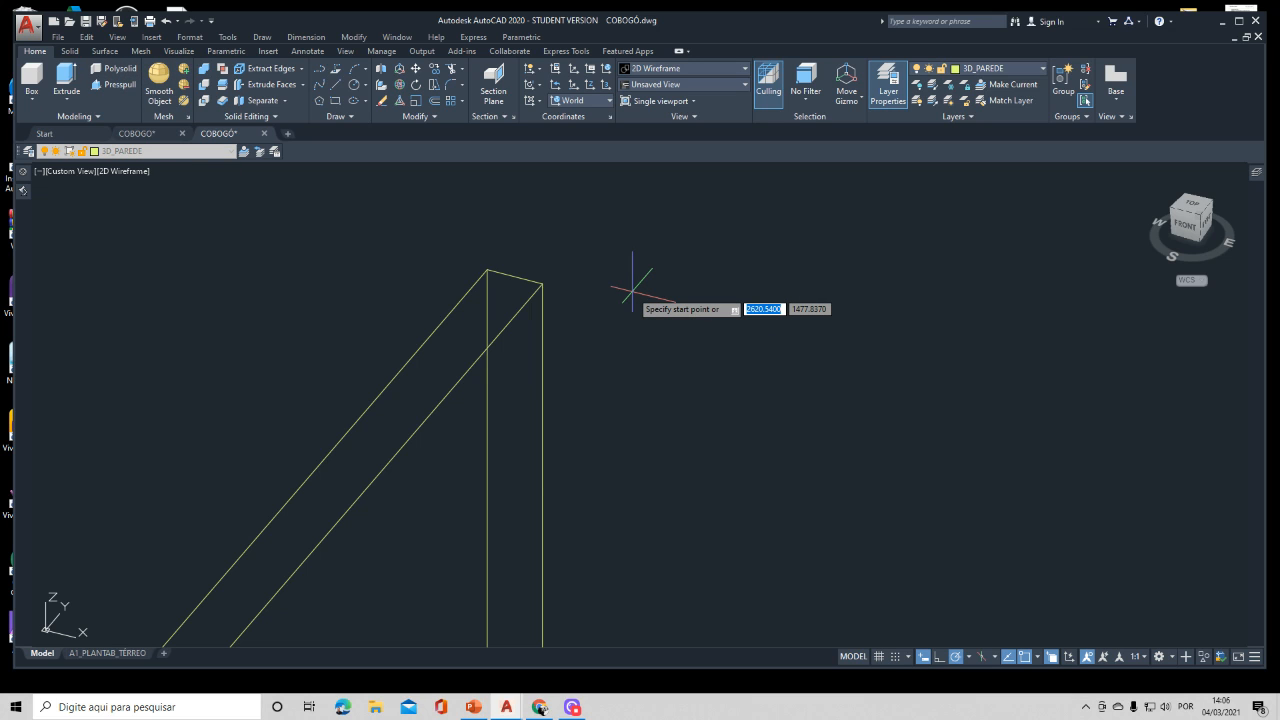
key("Down")
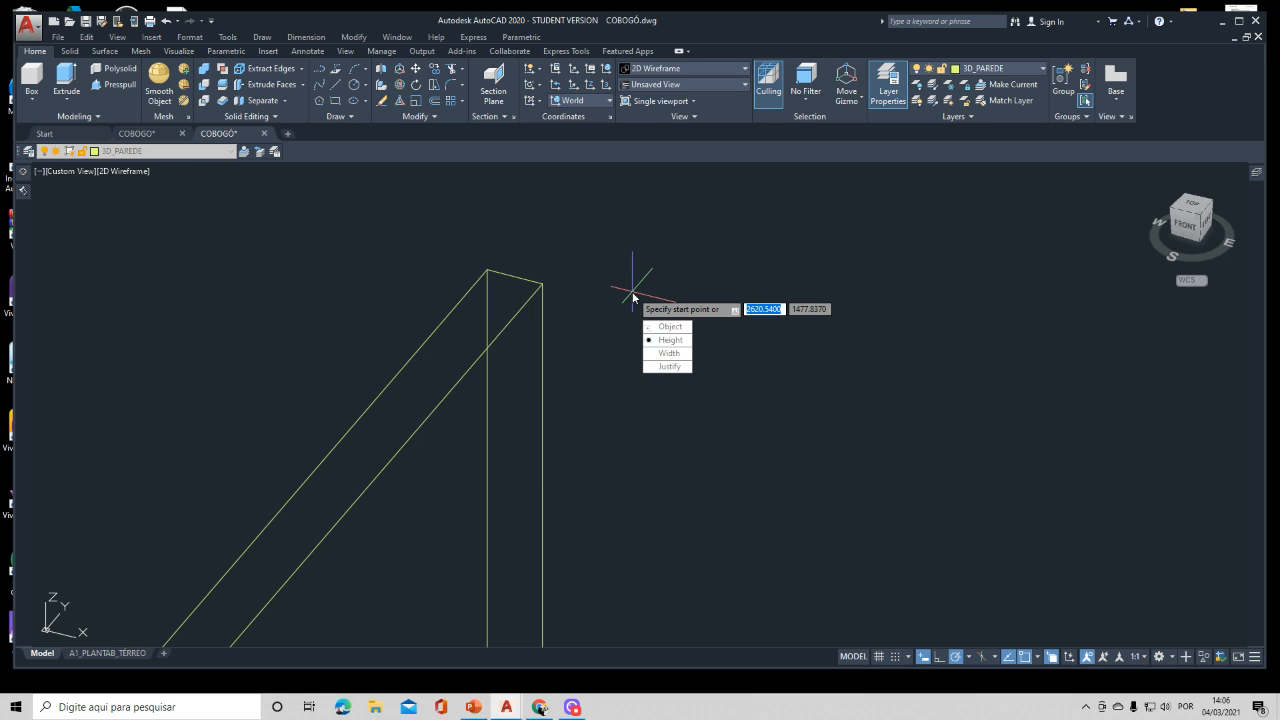
key("Return")
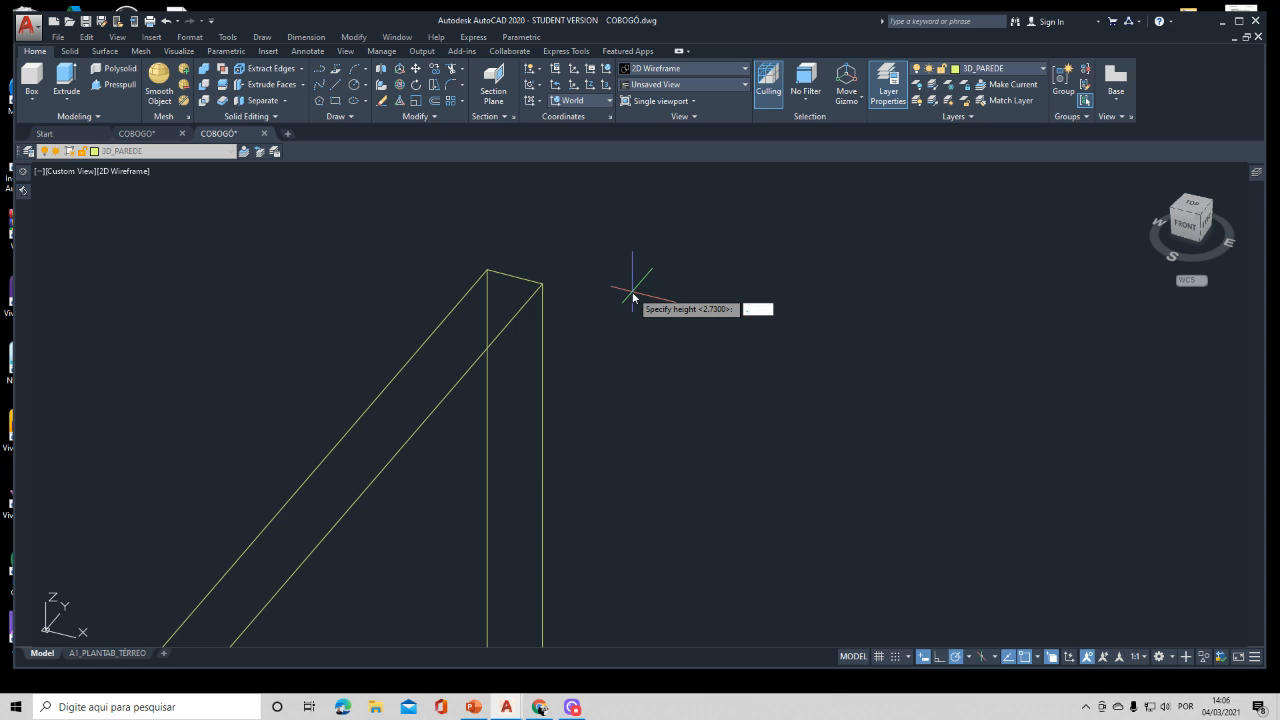
type(".05")
key("Return")
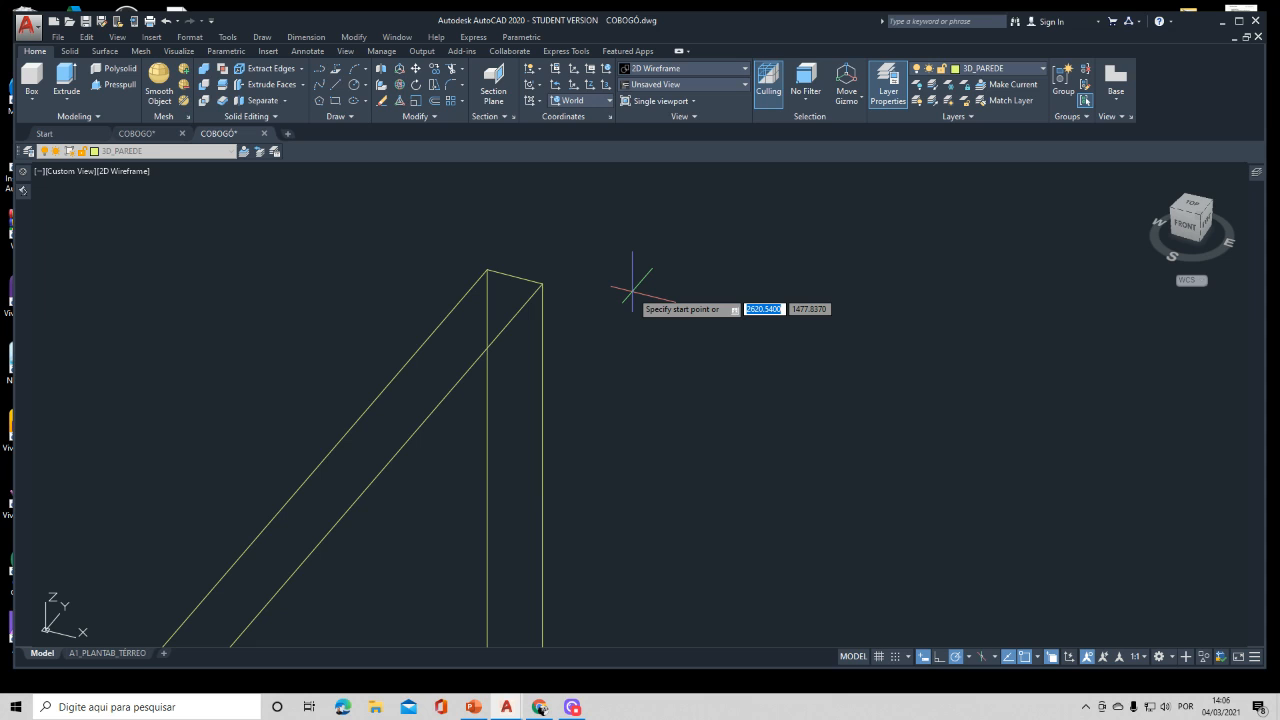
key("Down")
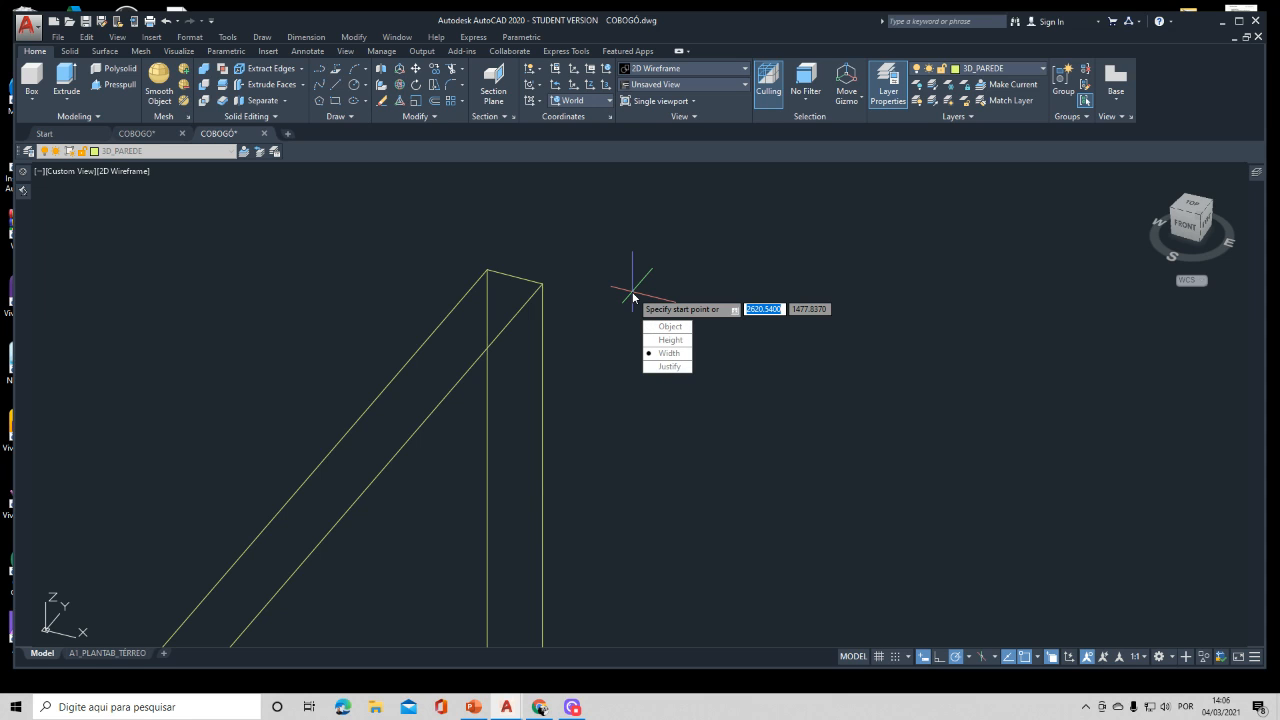
key("Return")
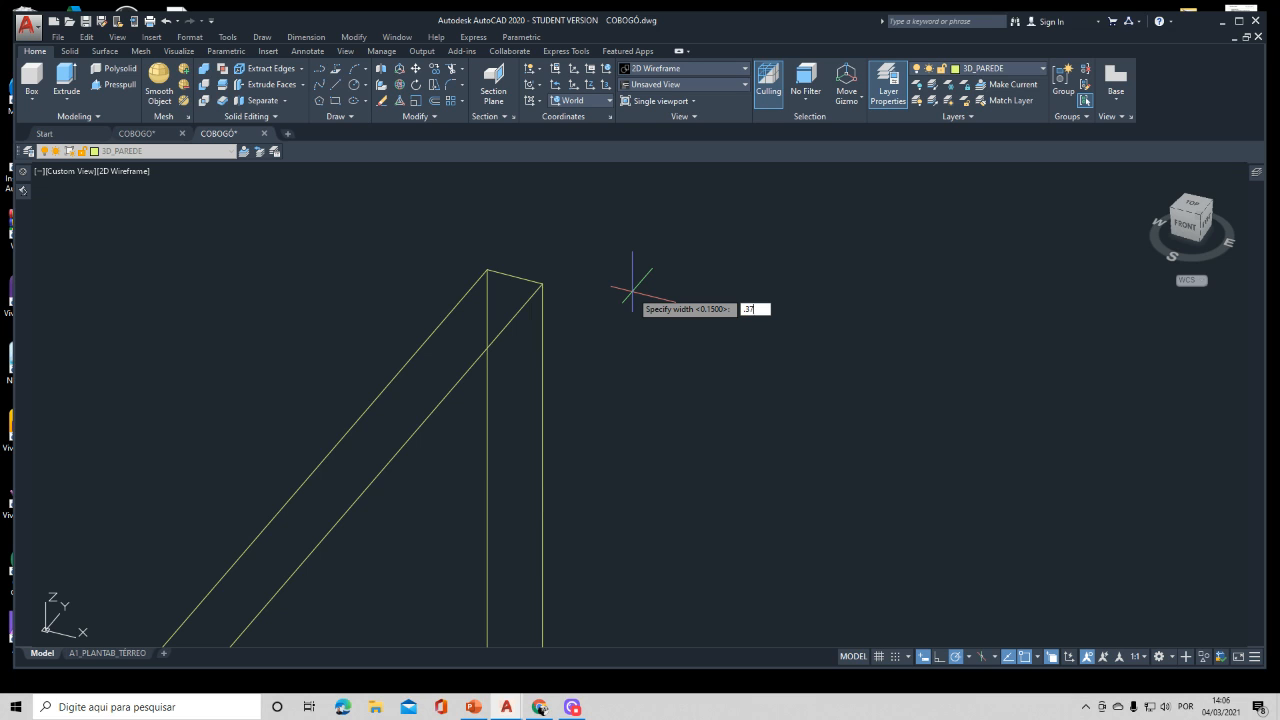
key("Return")
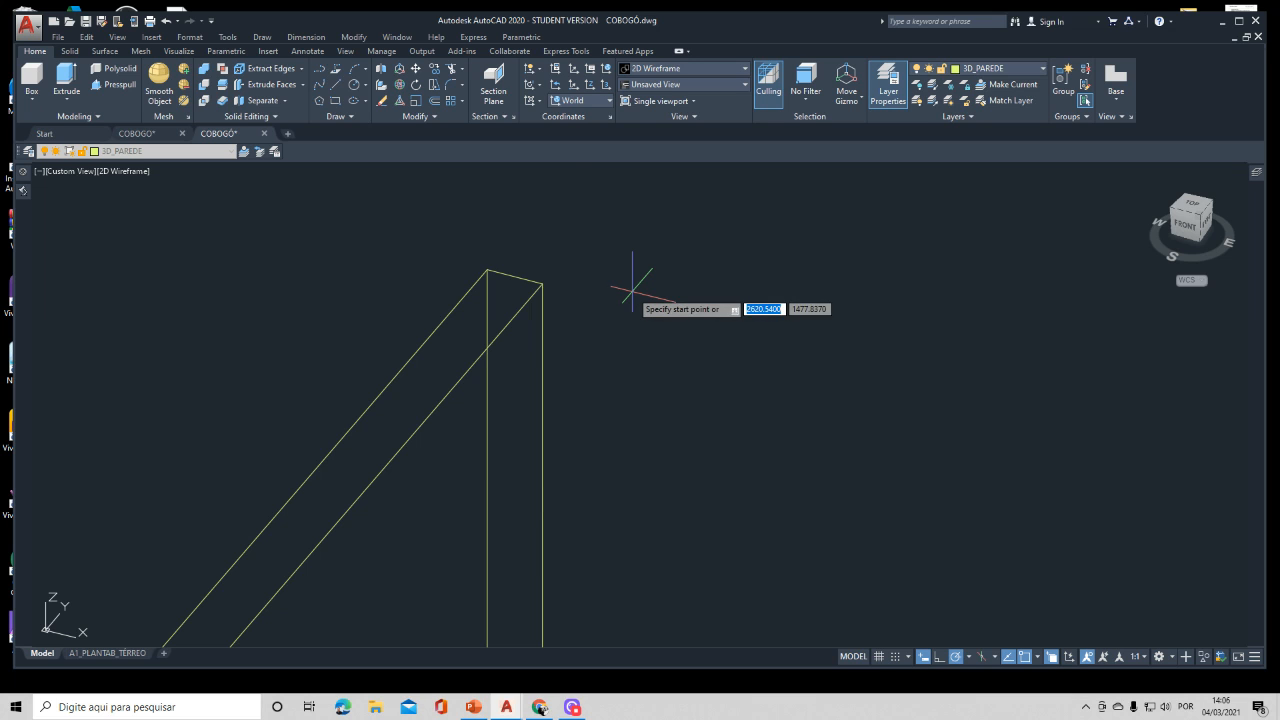
Step: Draw the thin polysolid coping along the wall tops, from the left return's rear end across the front to the right return's rear end
left_click(514, 277)
scroll(514, 270, "down", 4)
scroll(470, 320, "up", 4)
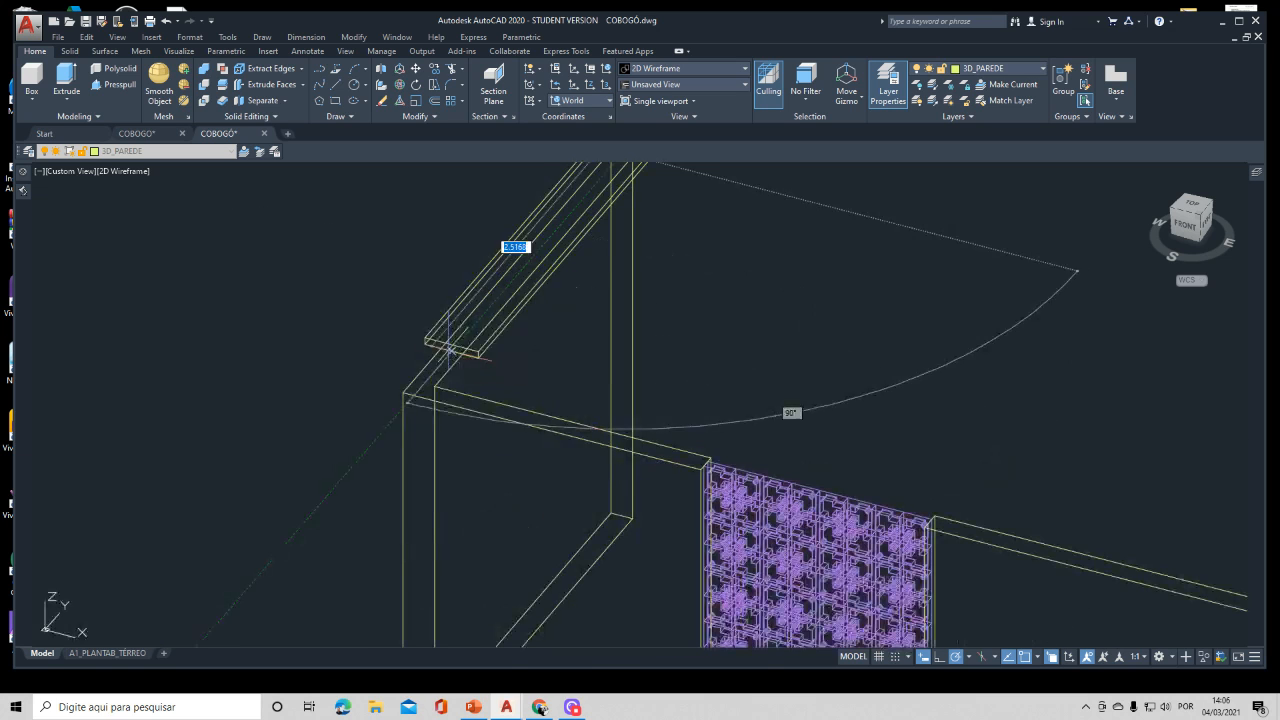
middle_click_drag(880, 518, 460, 399)
left_click(853, 498)
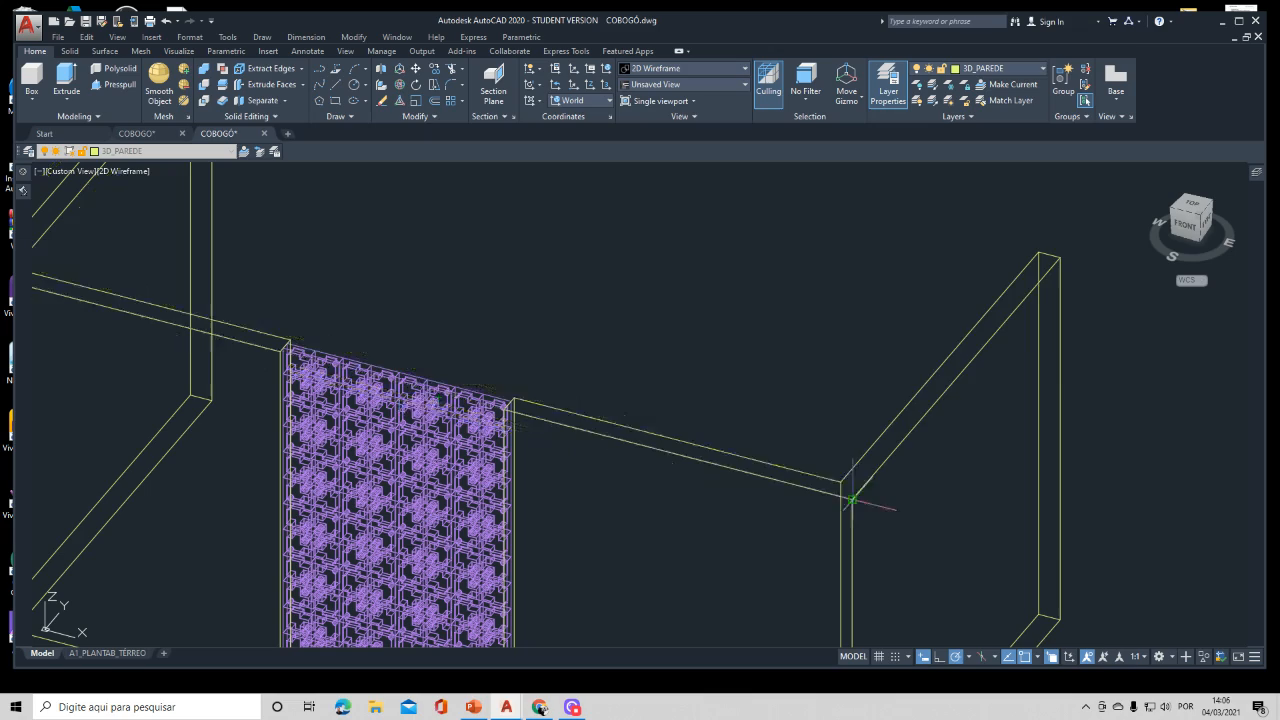
left_click(1060, 258)
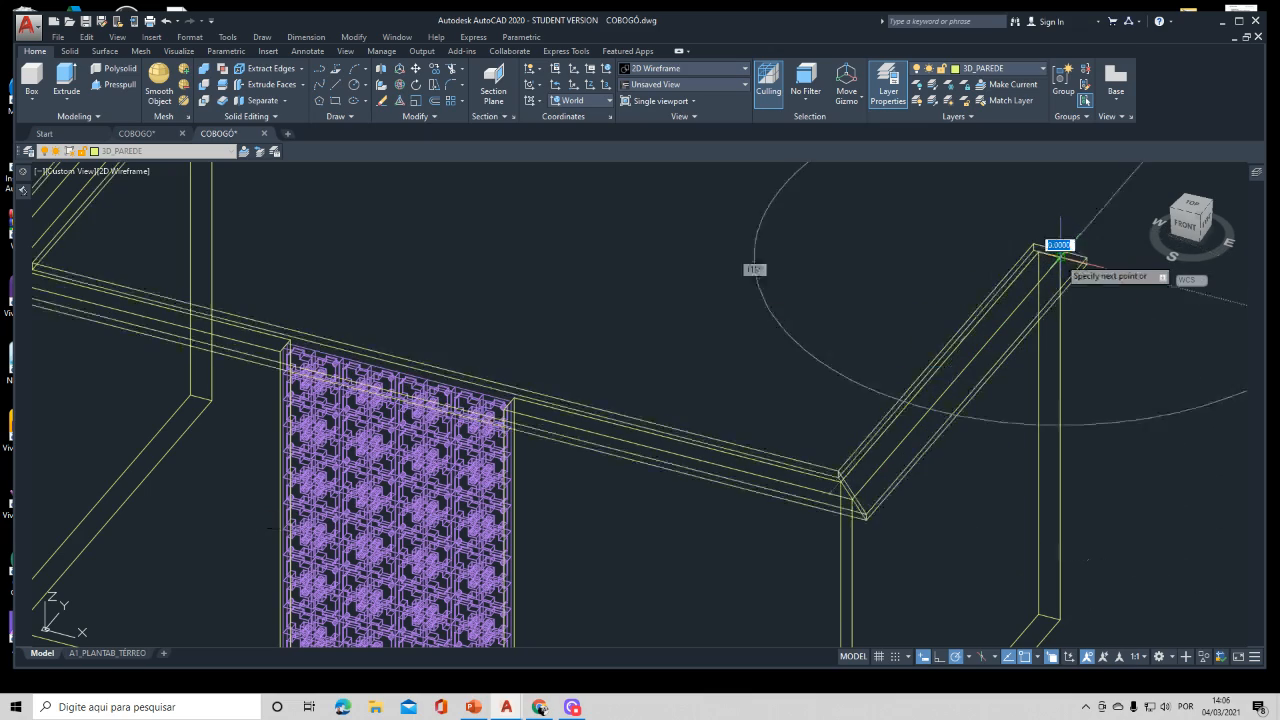
key("Return")
middle_click_drag(857, 271, 835, 331, "shift")
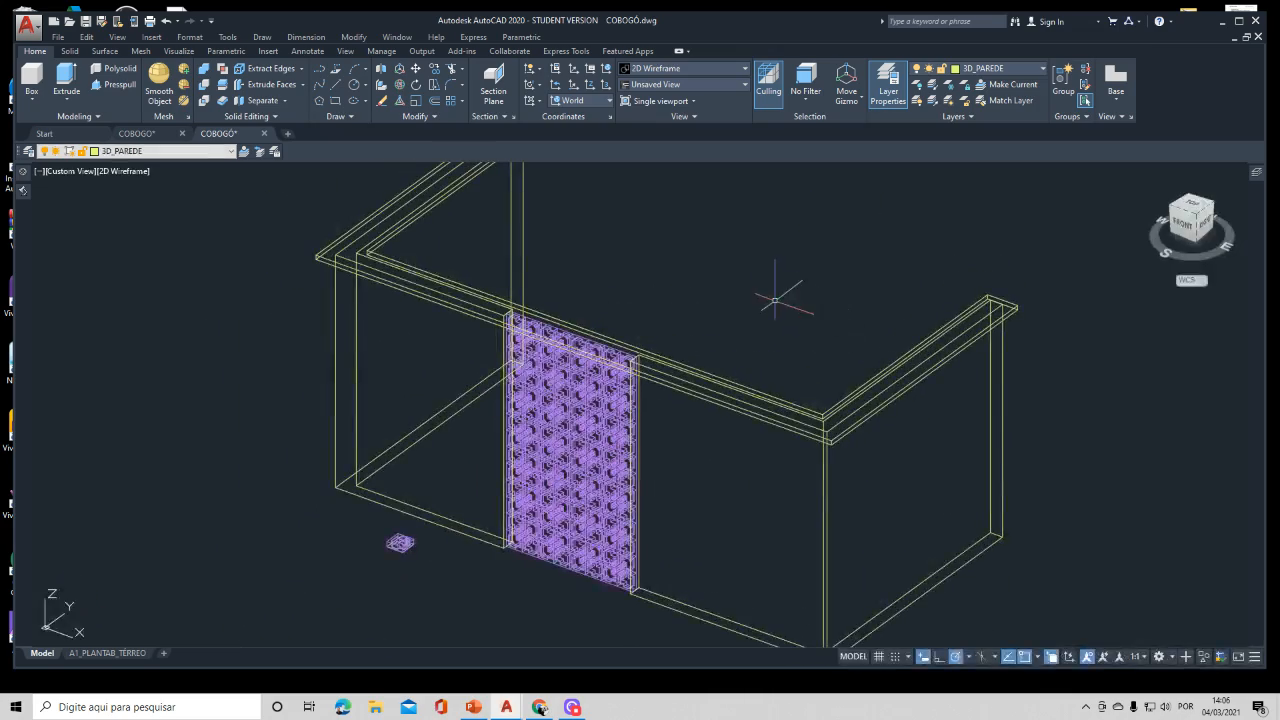
middle_click_drag(766, 294, 766, 371)
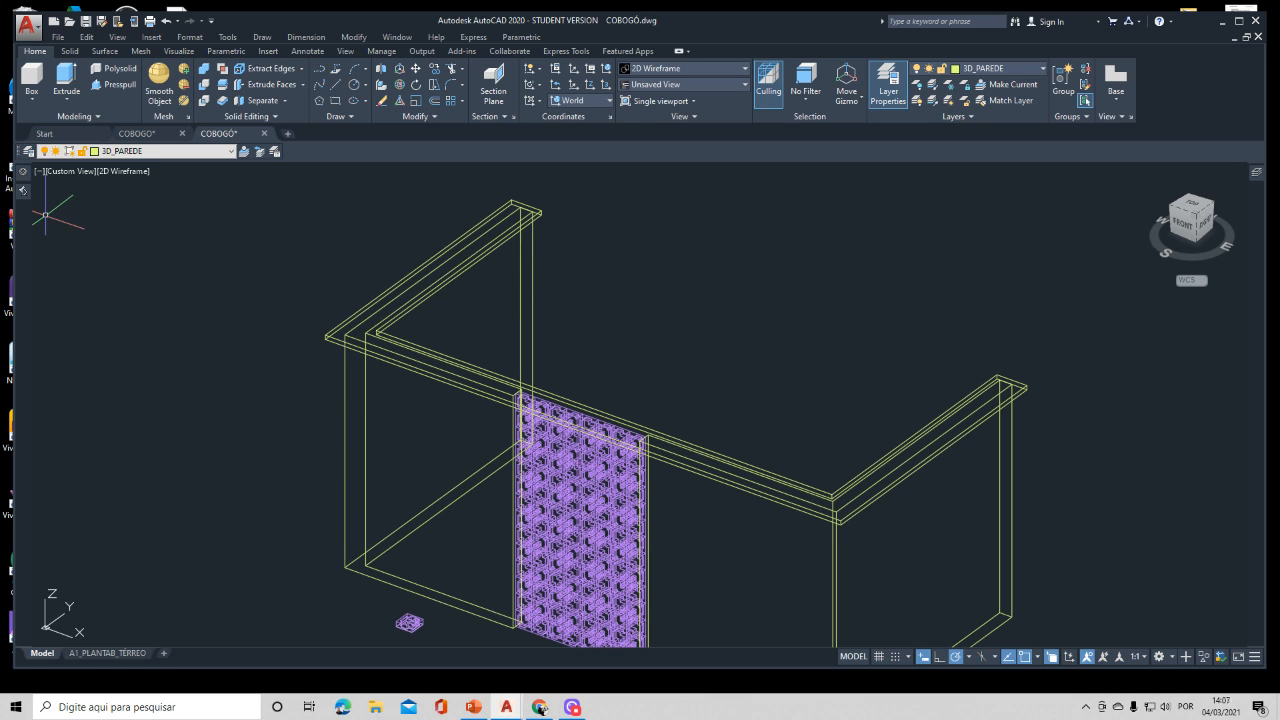
Step: Add the Travertine material from the Autodesk Library's Stone category and assign it to the coping on the walls
mouse_move(24, 174)
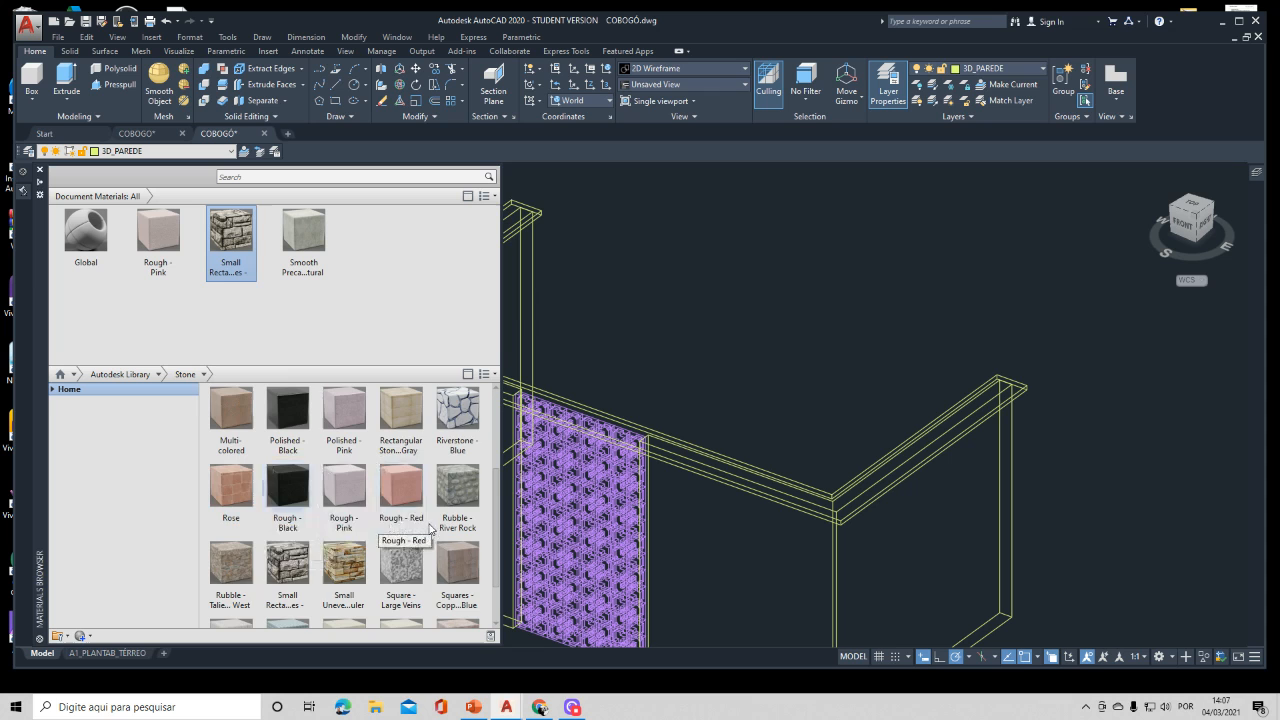
scroll(408, 453, "down", 1)
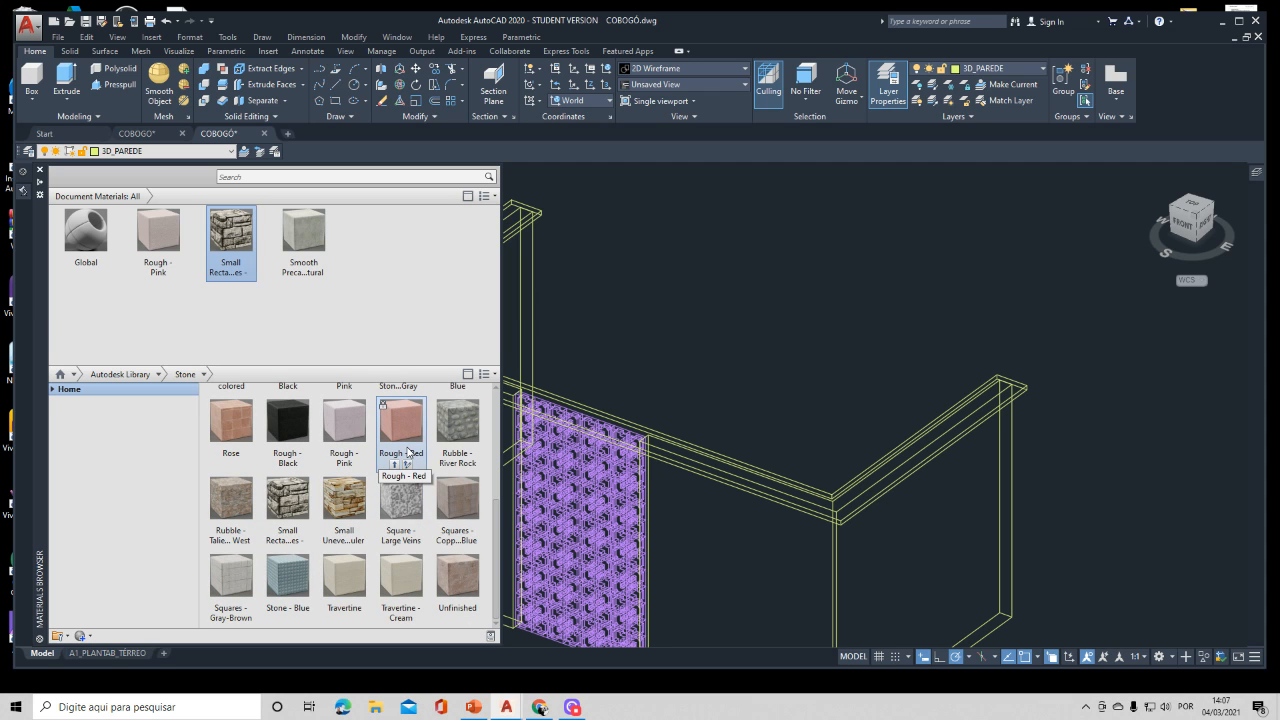
left_click(338, 618)
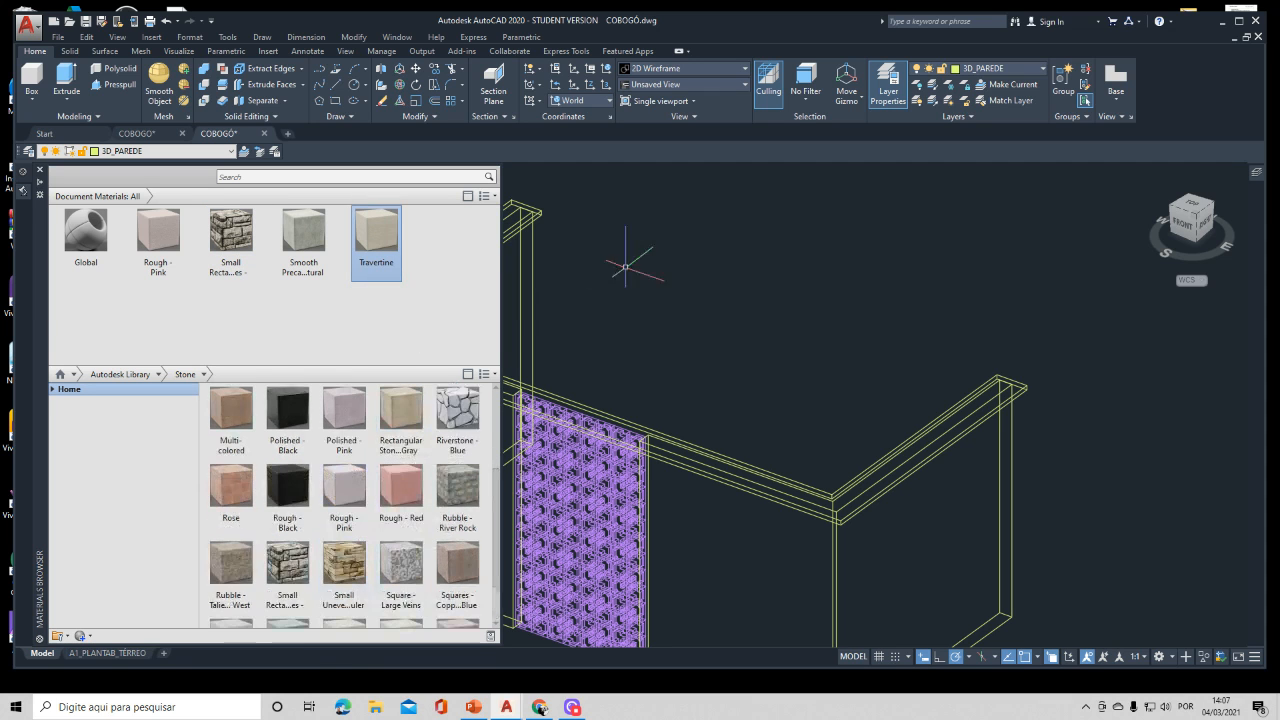
left_click(513, 201)
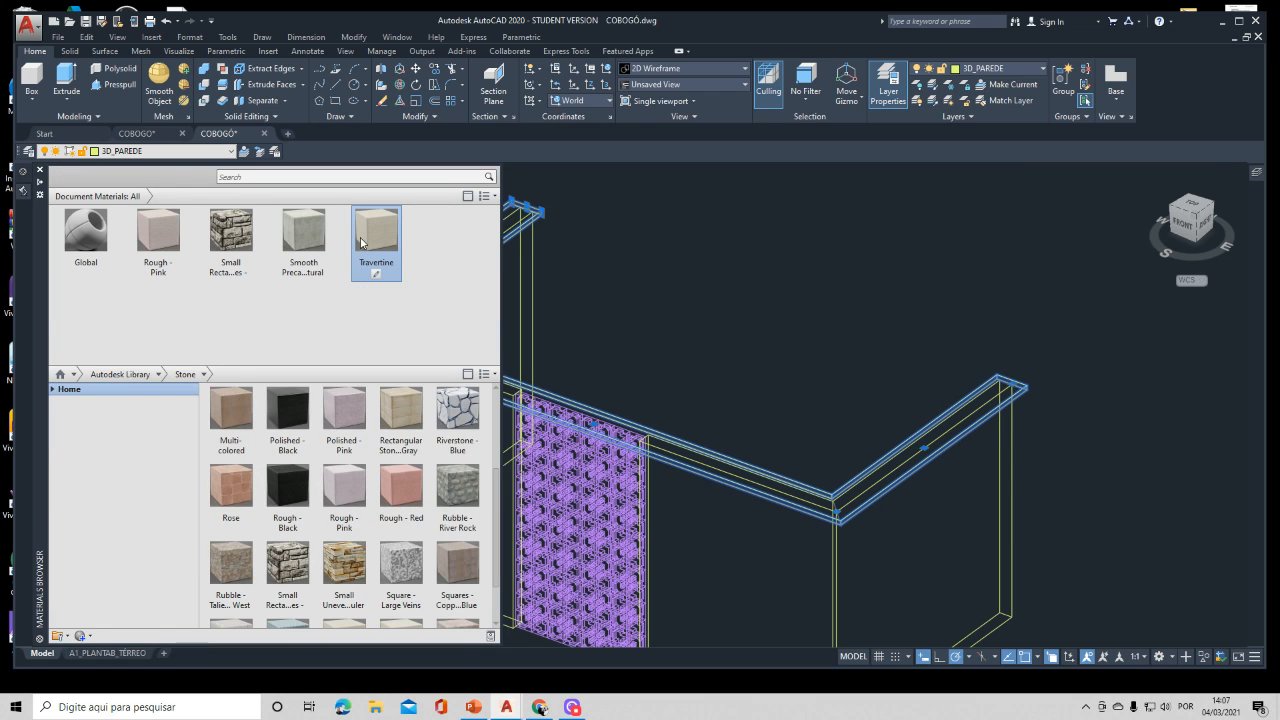
left_click(362, 243)
middle_click_drag(805, 375, 969, 267)
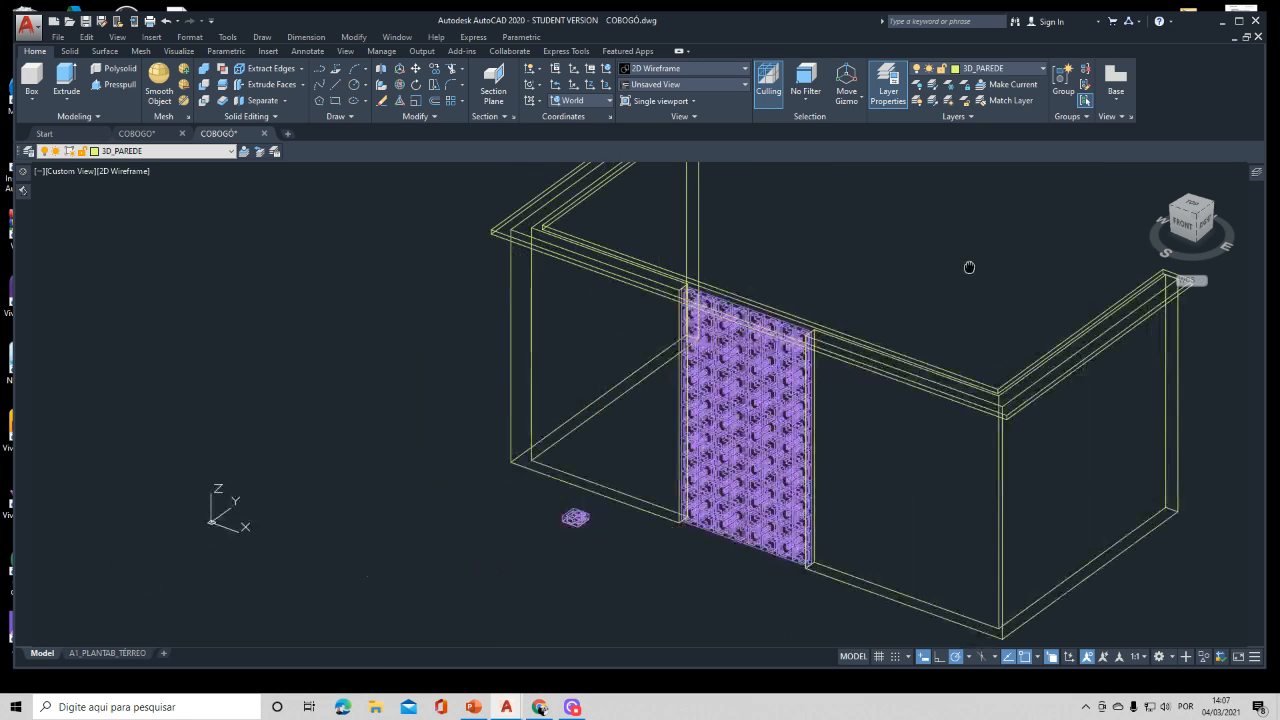
scroll(960, 265, "down", 3)
middle_click_drag(791, 400, 491, 471)
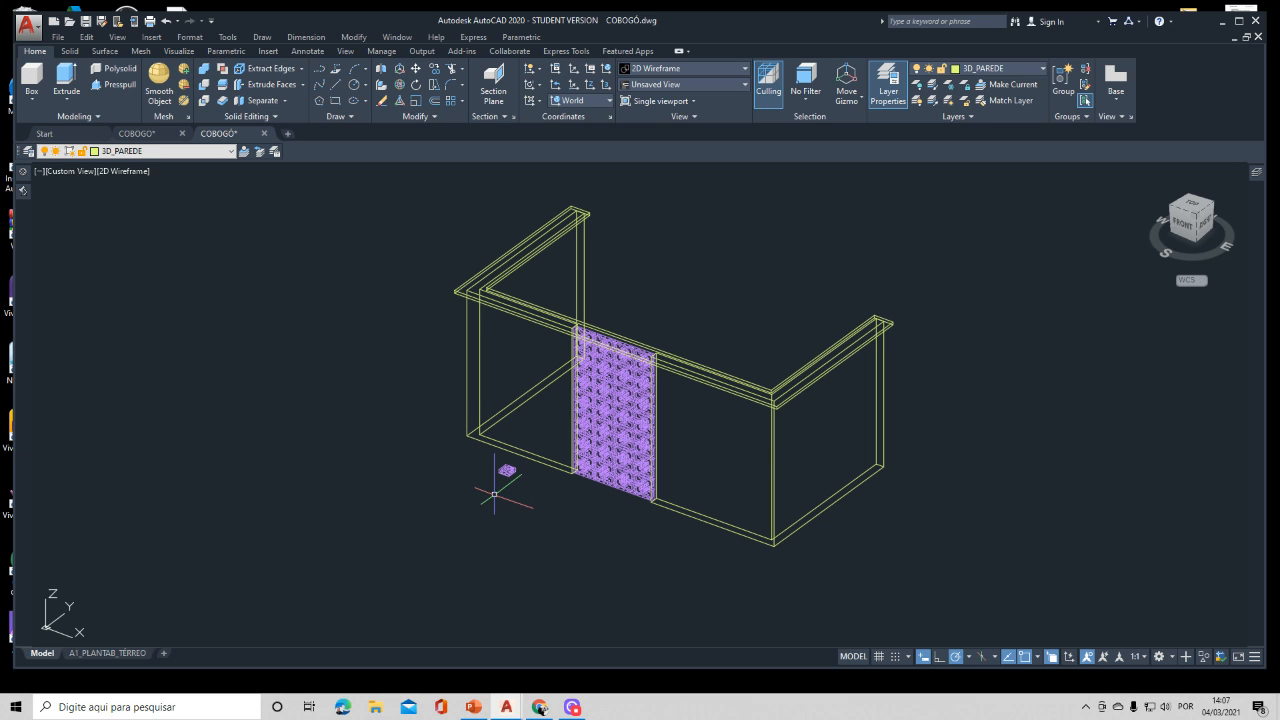
Step: Move the loose single cobogó block far away from the walls, out along the X direction
key("Return")
left_click(446, 507)
left_click(550, 462)
key("Return")
left_click(509, 476)
scroll(850, 453, "down", 2)
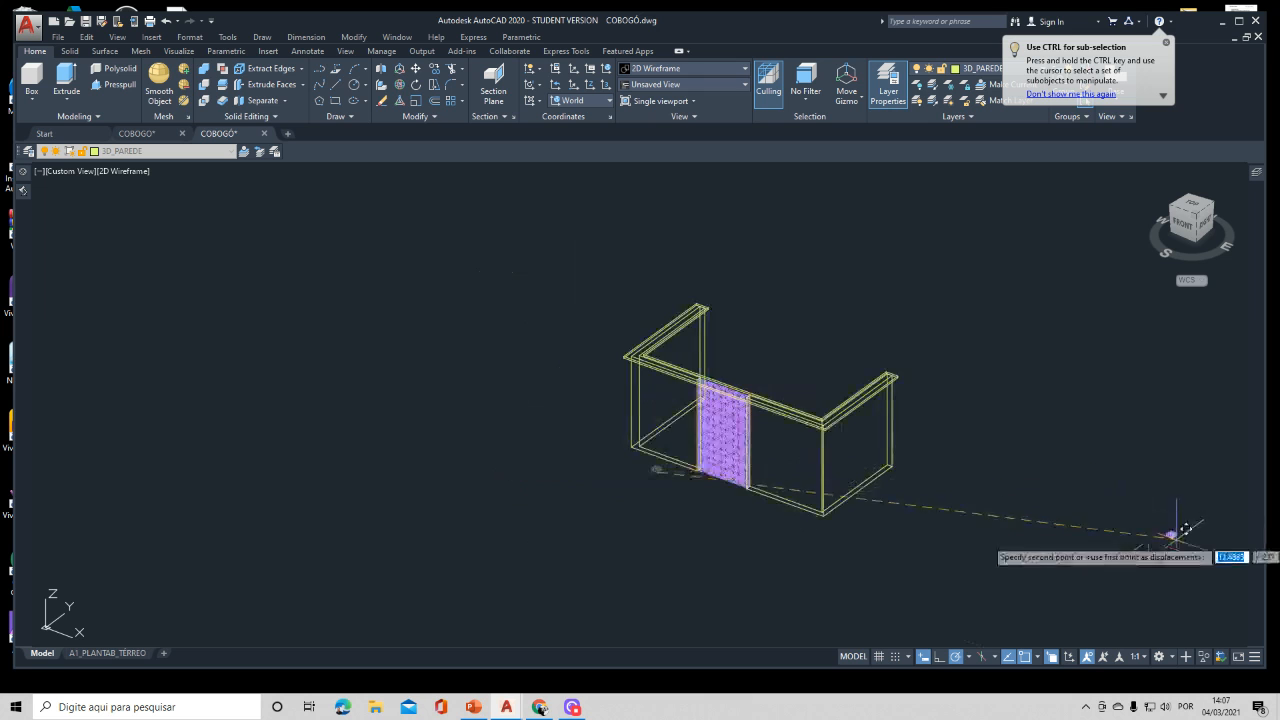
middle_click_drag(1194, 529, 634, 389)
key("Return")
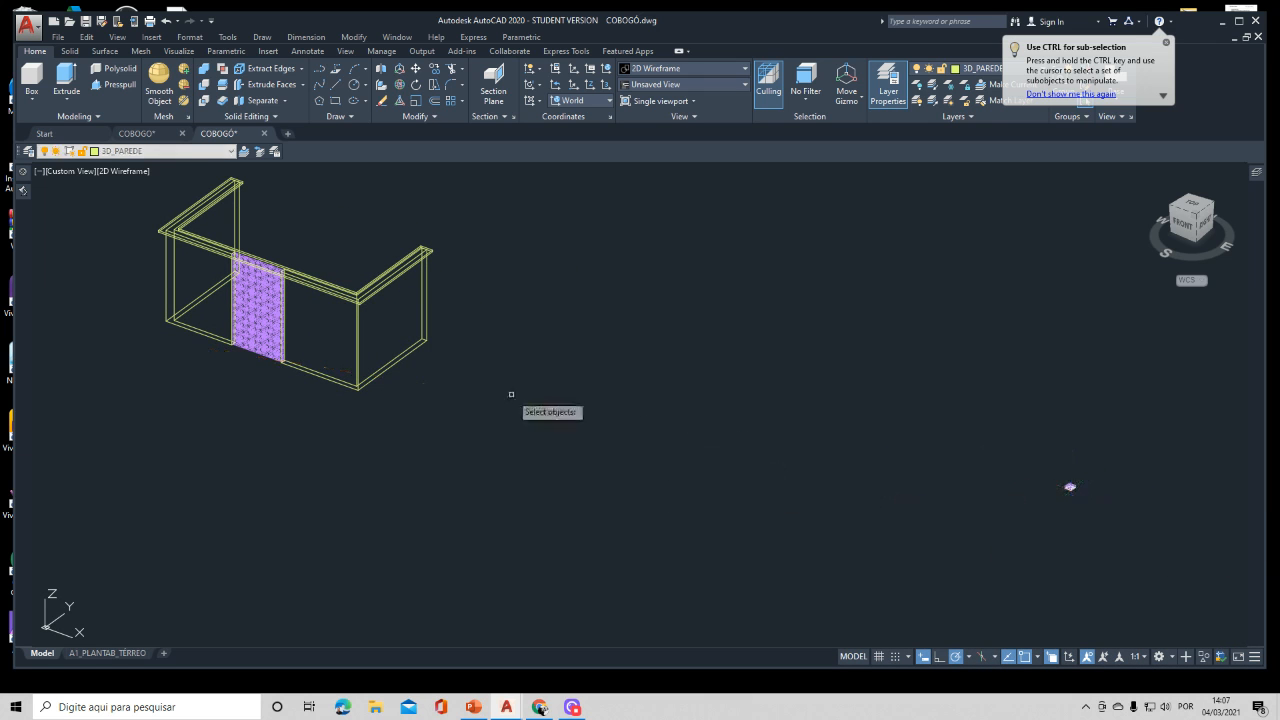
scroll(226, 291, "up", 2)
key("Escape")
Step: Make 3D_PISO the current layer
middle_click_drag(340, 358, 620, 477)
scroll(392, 474, "up", 2)
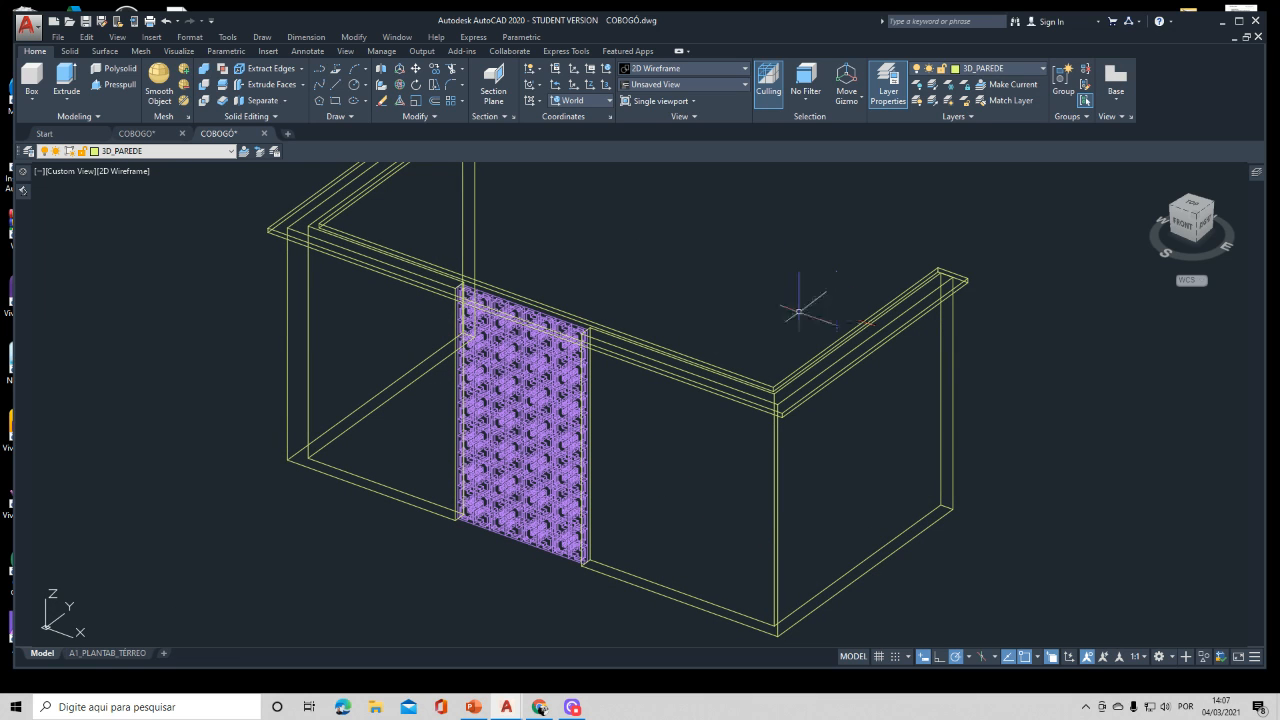
scroll(514, 366, "down", 2)
middle_click_drag(428, 400, 531, 400)
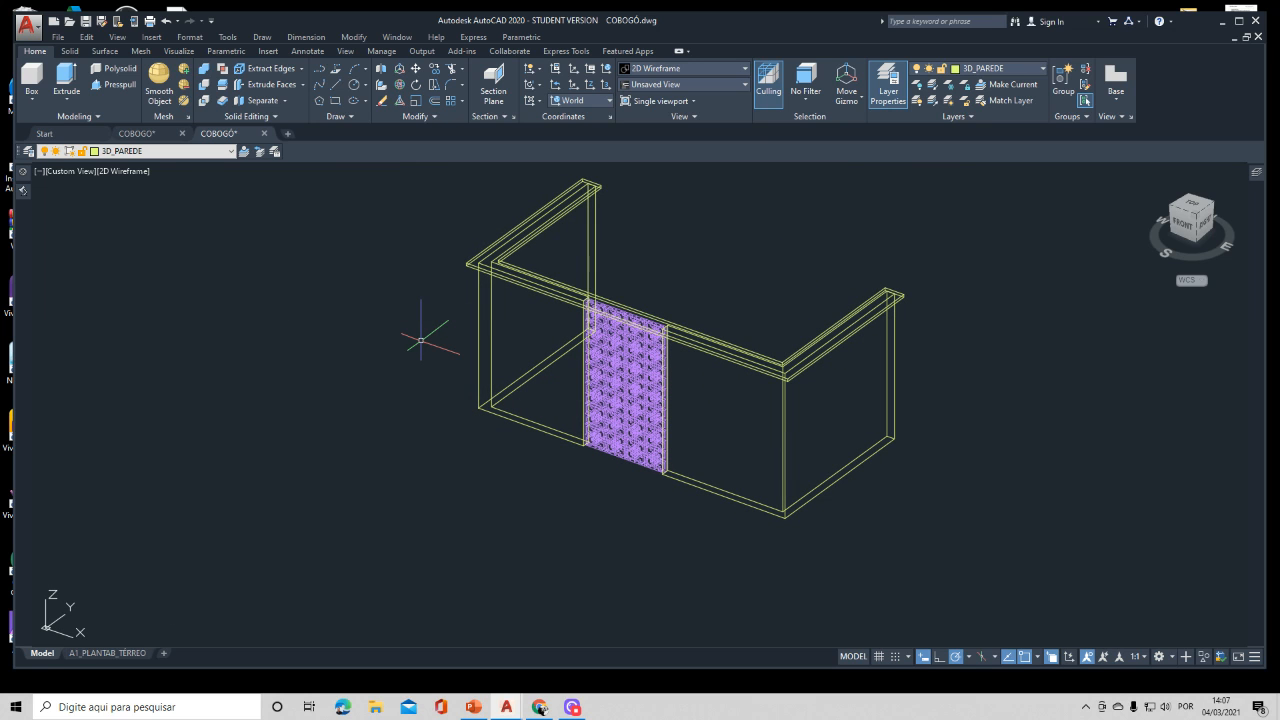
left_click(187, 151)
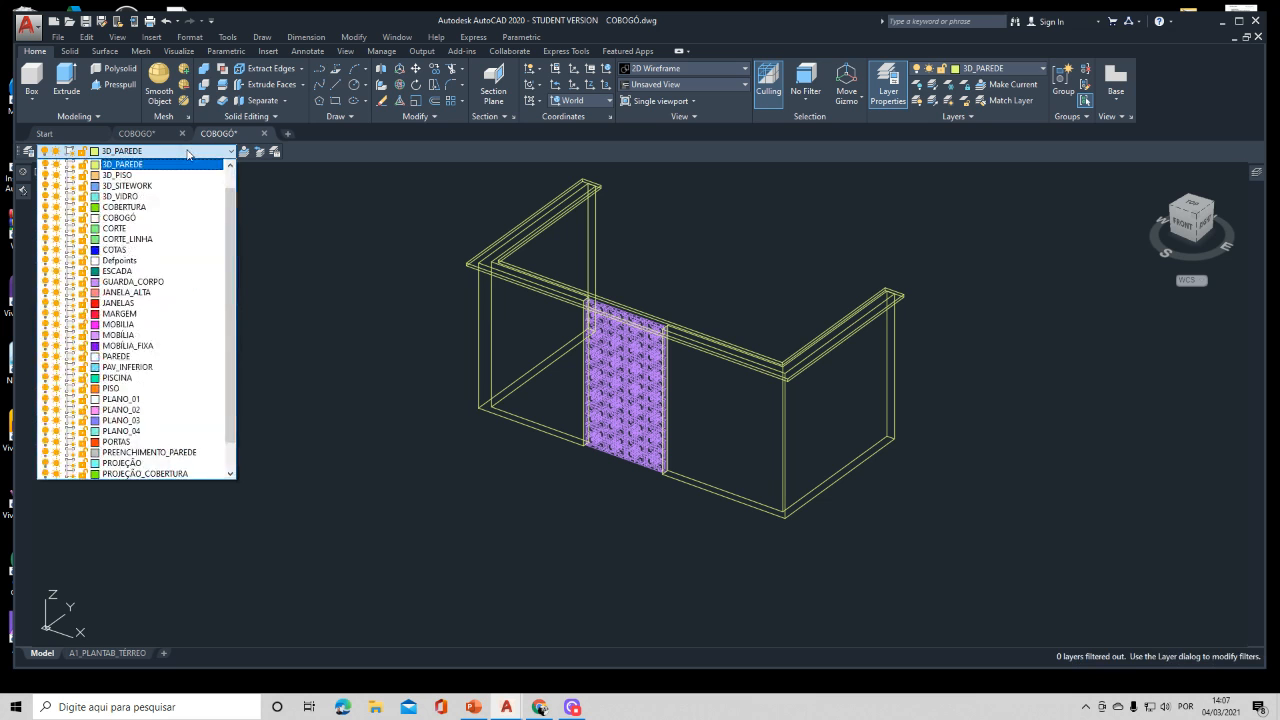
scroll(130, 235, "up", 1)
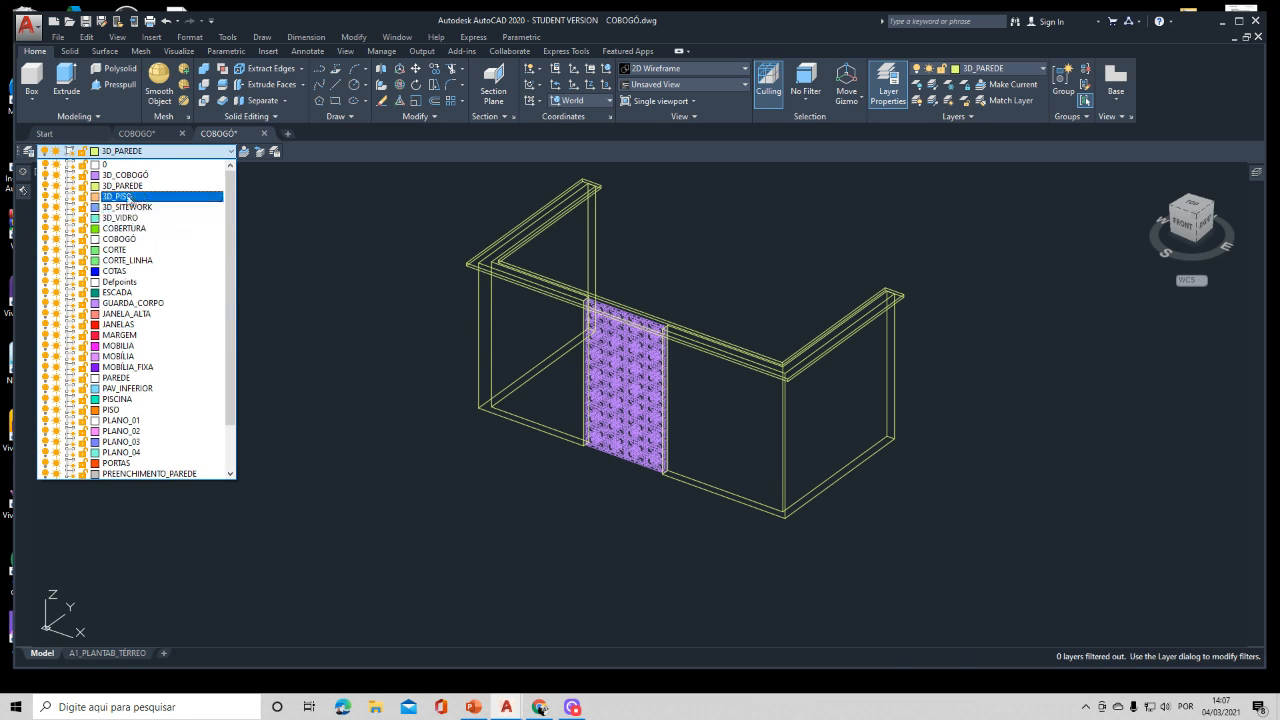
left_click(128, 195)
Step: Create a floor slab box about 13 by 8.6 around the base of the walls, with a height of 0.1
left_click(32, 78)
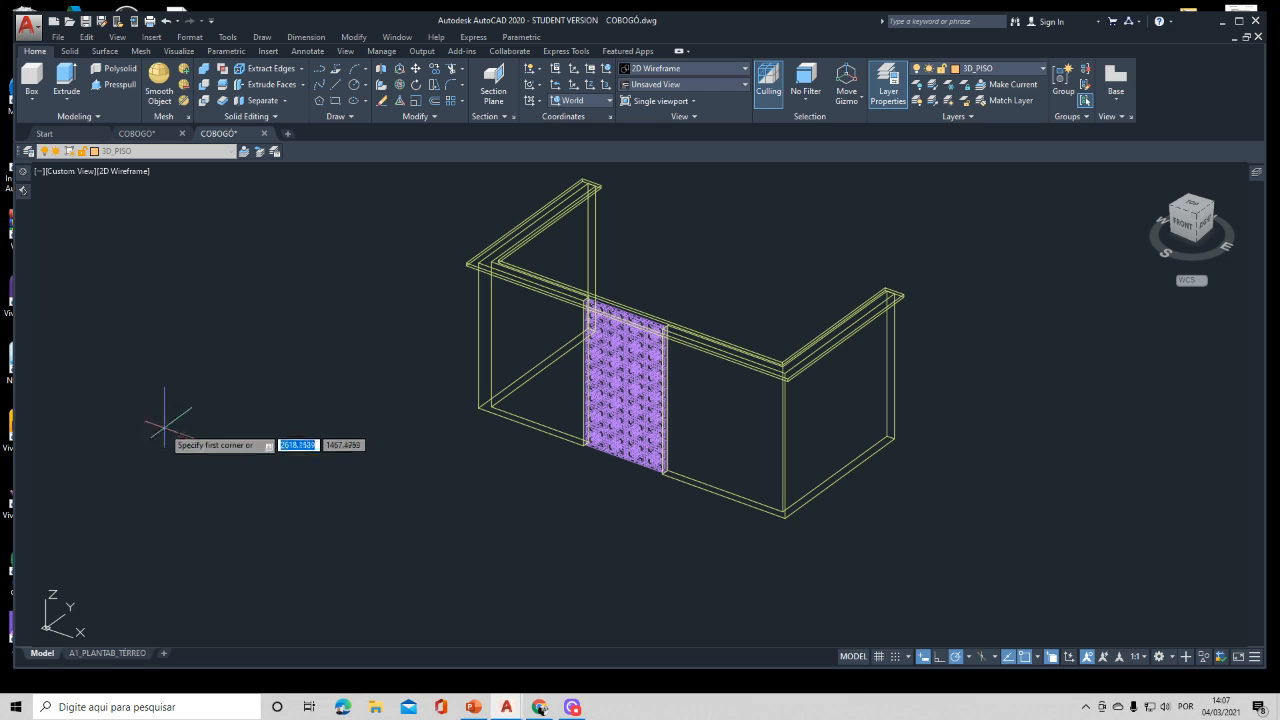
left_click(116, 454)
middle_click_drag(1100, 451, 963, 352)
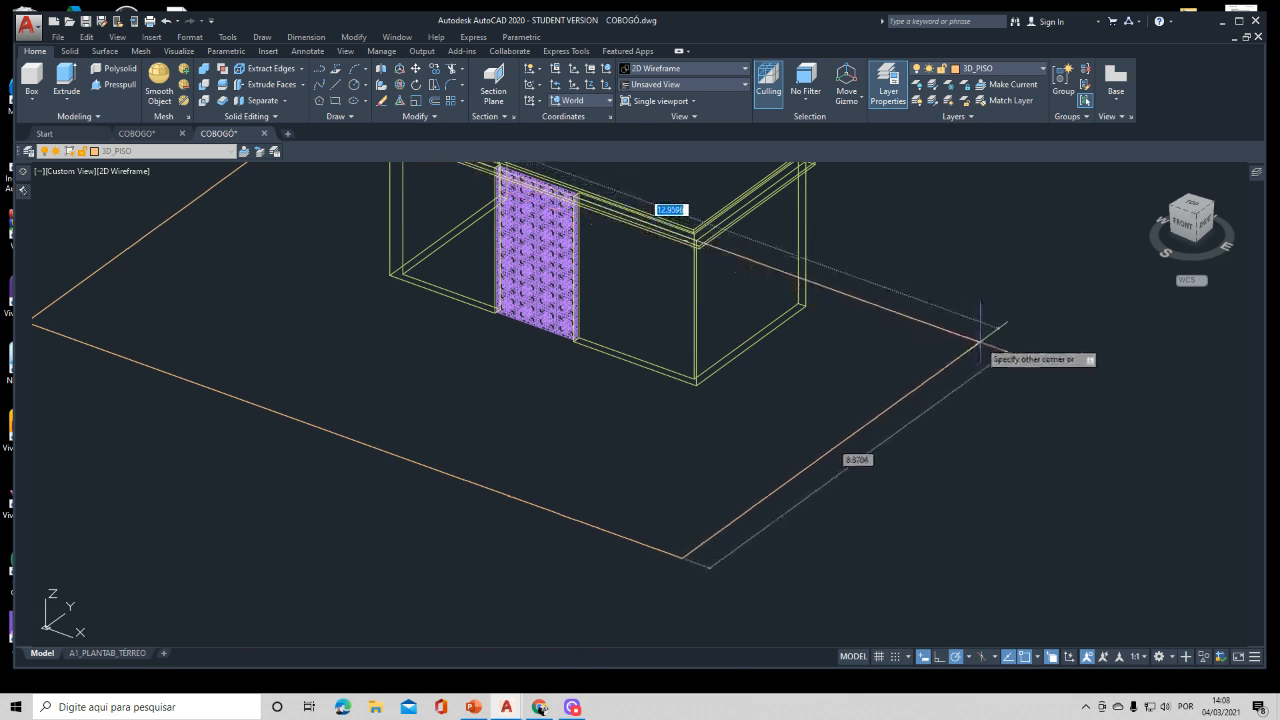
left_click(982, 340)
type(".1")
key("Return")
middle_click_drag(605, 417, 891, 477)
scroll(766, 392, "up", 2)
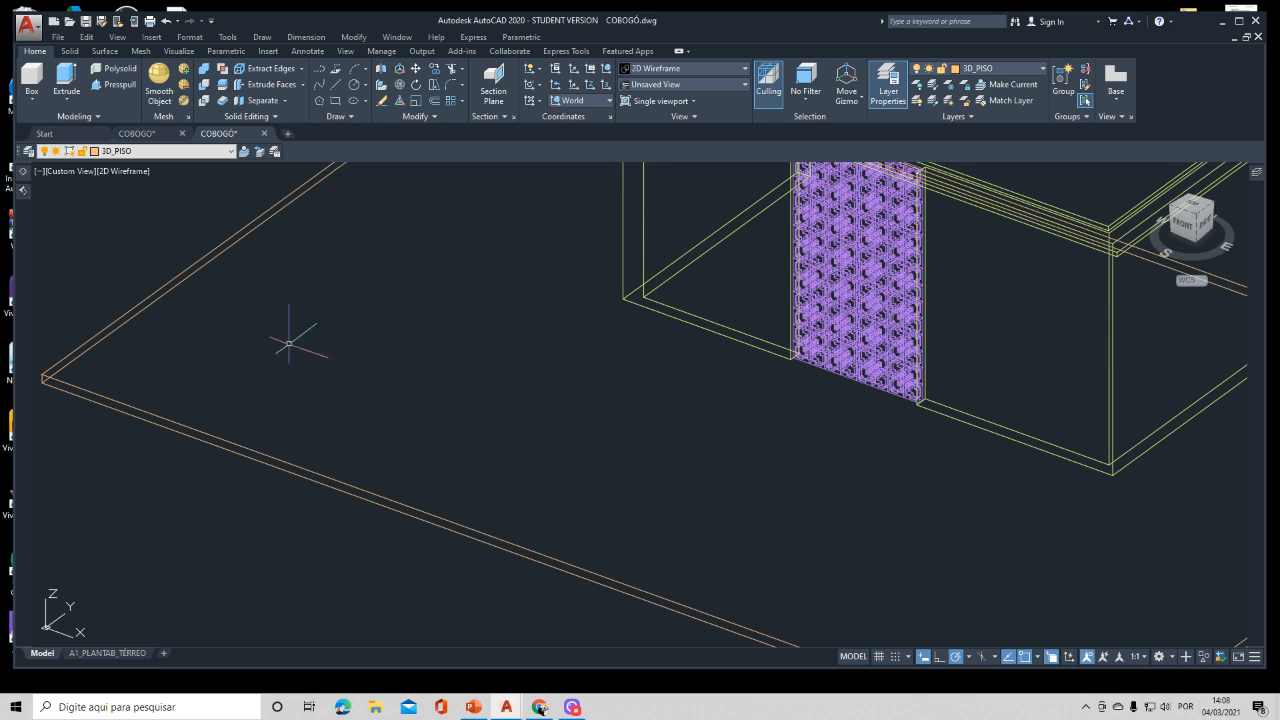
Step: Draw a long rectangle about 8.9 by 1.8 on the floor slab in front of the cobogó wall
key("Return")
type("C")
key("Escape")
type("l")
key("Return")
left_click(443, 368)
left_click(418, 357)
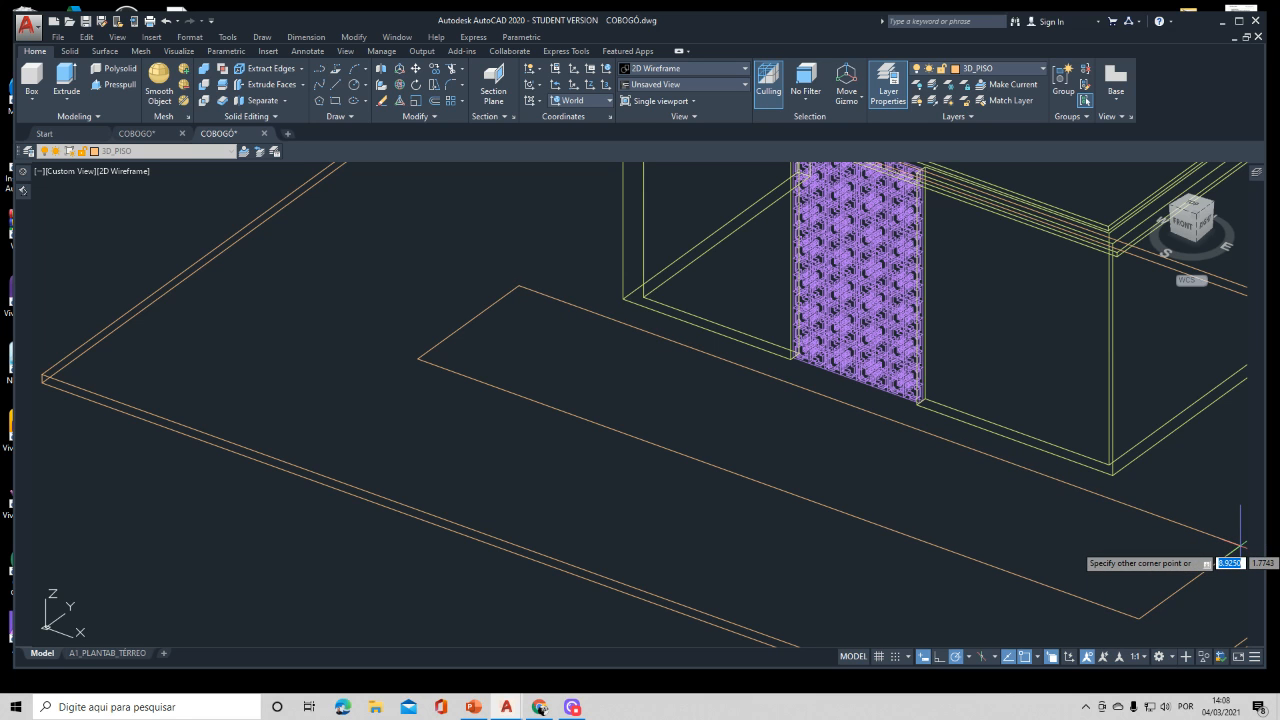
left_click(1240, 545)
Step: Extrude the long rectangle 0.05 downward into the floor slab
middle_click_drag(680, 431, 517, 414)
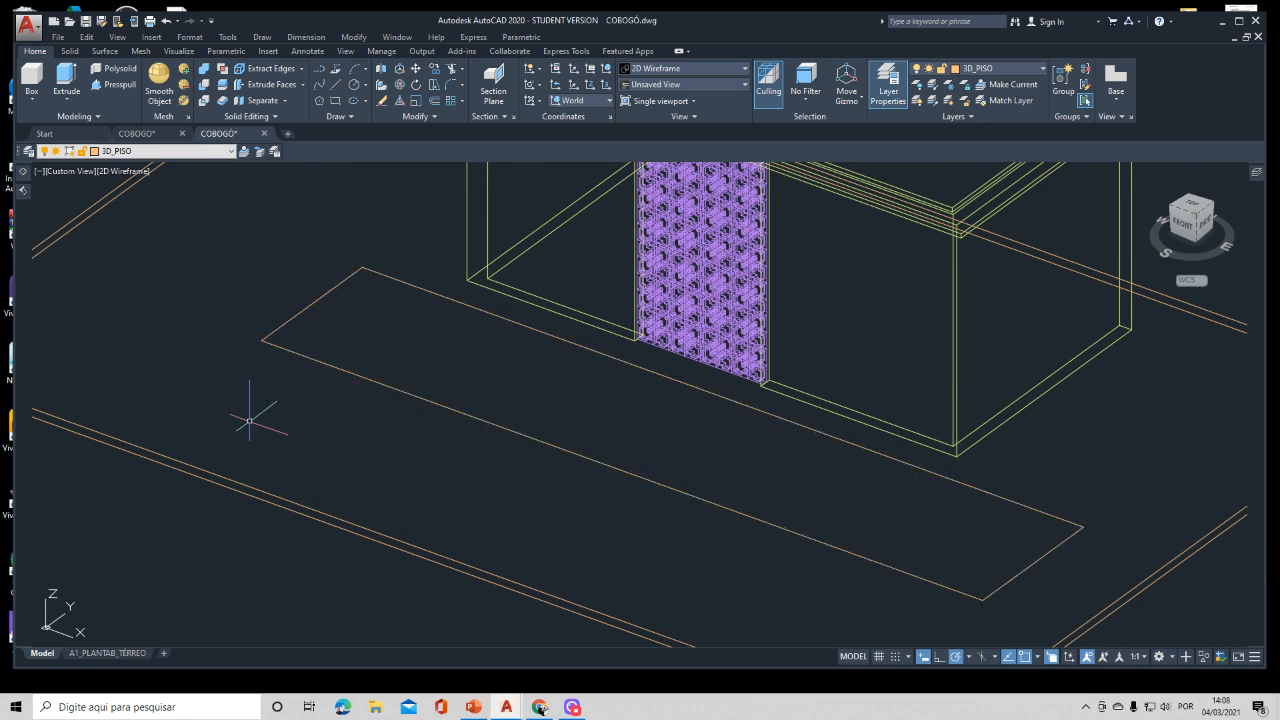
left_click(70, 87)
left_click(340, 283)
key("Return")
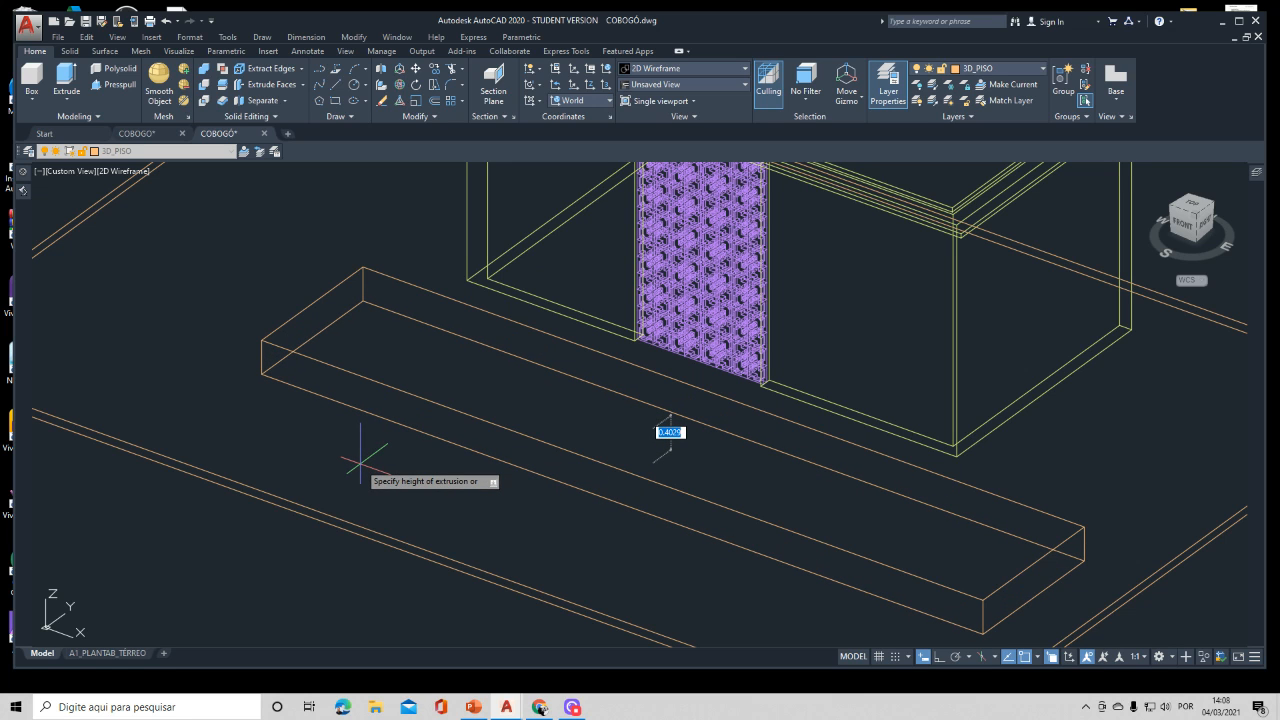
type(".05")
key("Return")
scroll(400, 458, "down", 4)
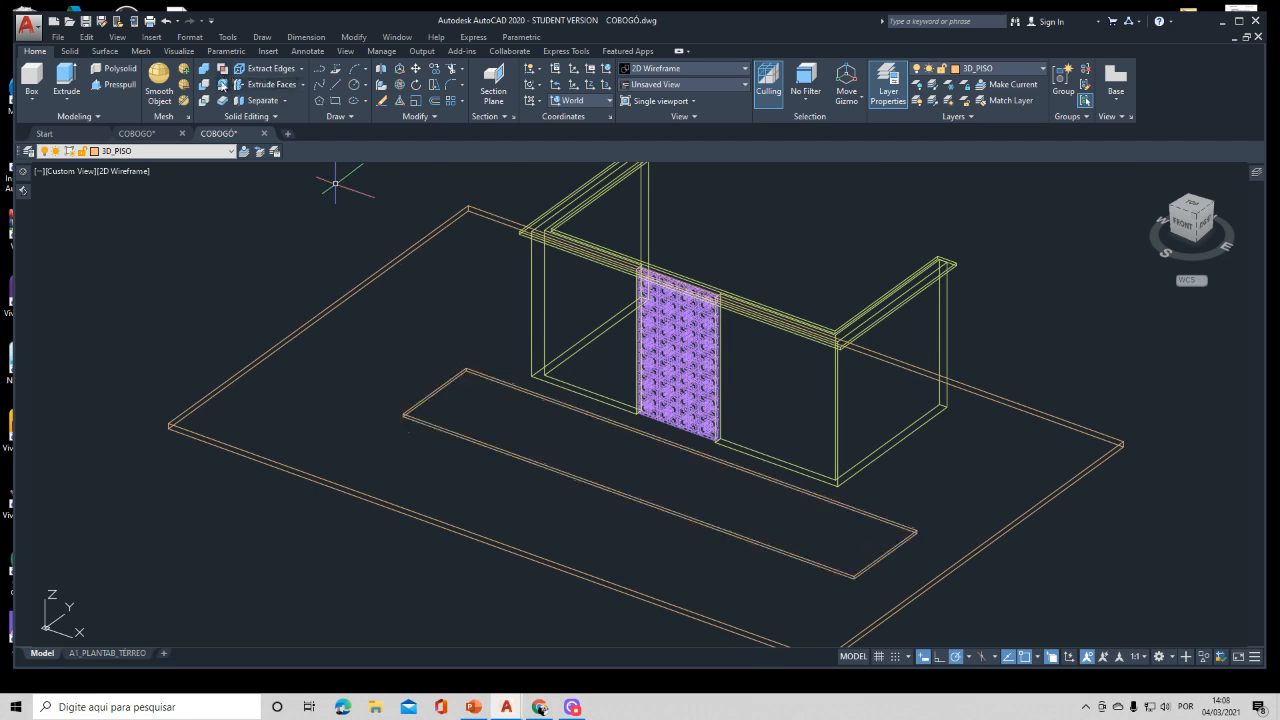
Step: Subtract the long shallow solid from the floor slab and display the model in the Conceptual visual style
left_click(202, 86)
left_click(292, 423)
left_click(179, 543)
key("Return")
left_click(450, 427)
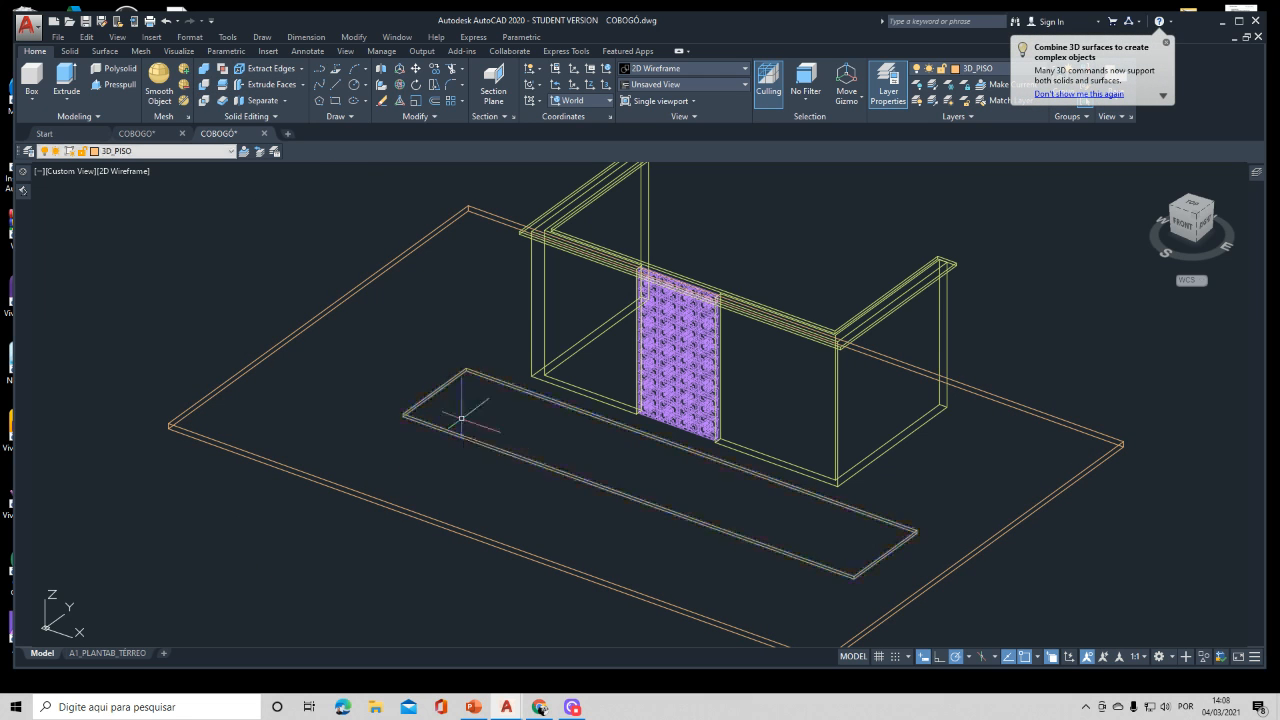
left_click(129, 174)
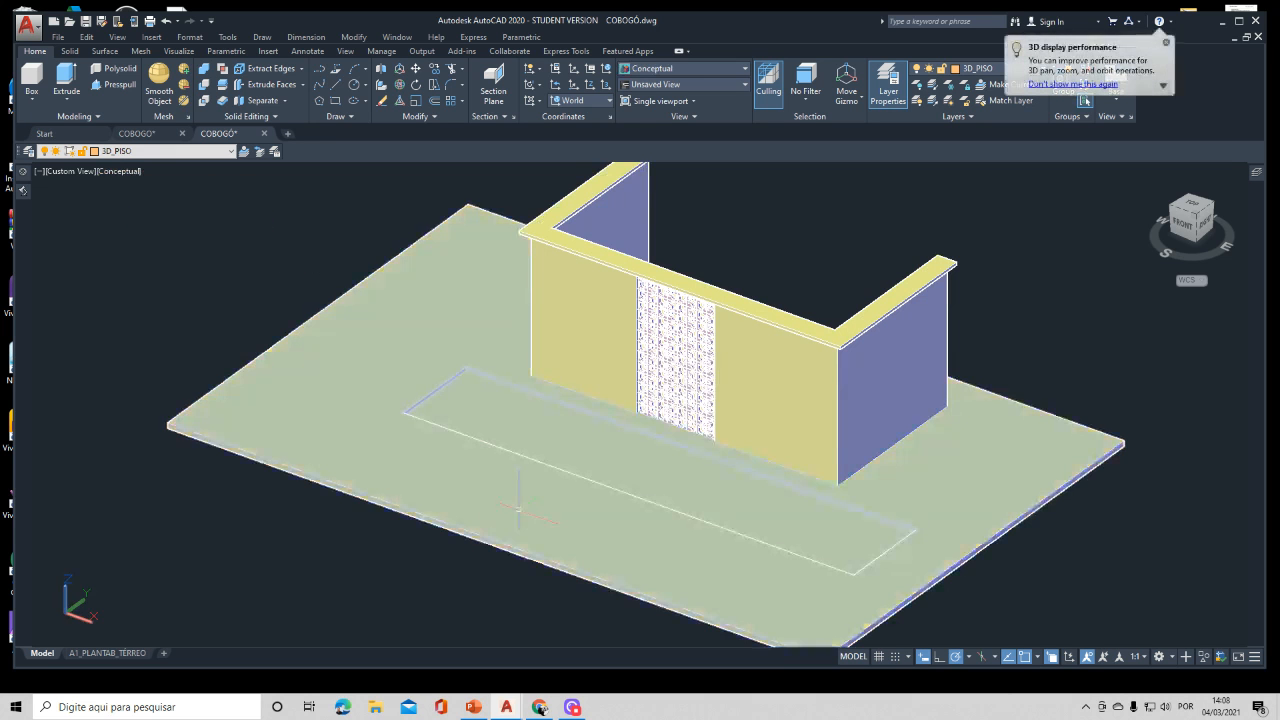
Step: Display the model in the 2D Wireframe visual style, showing the recess in front of the cobogó wall
middle_click_drag(575, 522, 545, 525, "shift")
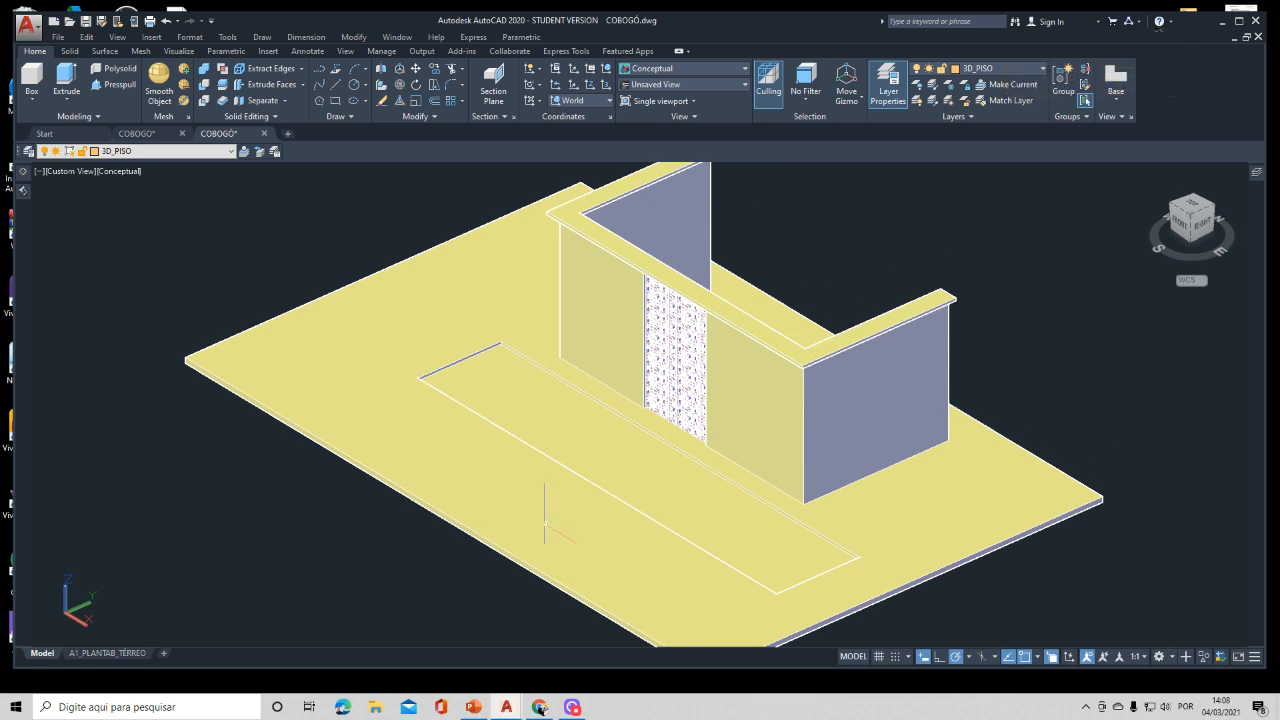
left_click(127, 172)
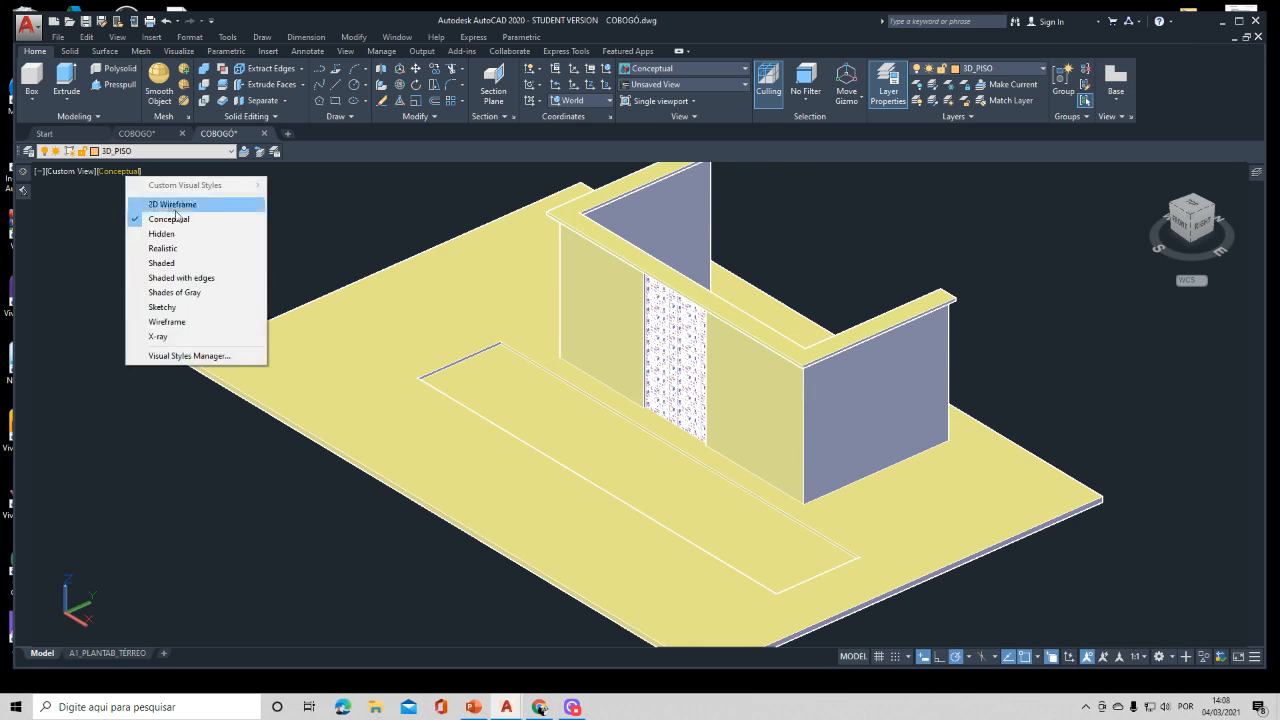
left_click(168, 205)
scroll(500, 340, "up", 4)
middle_click_drag(508, 366, 366, 288)
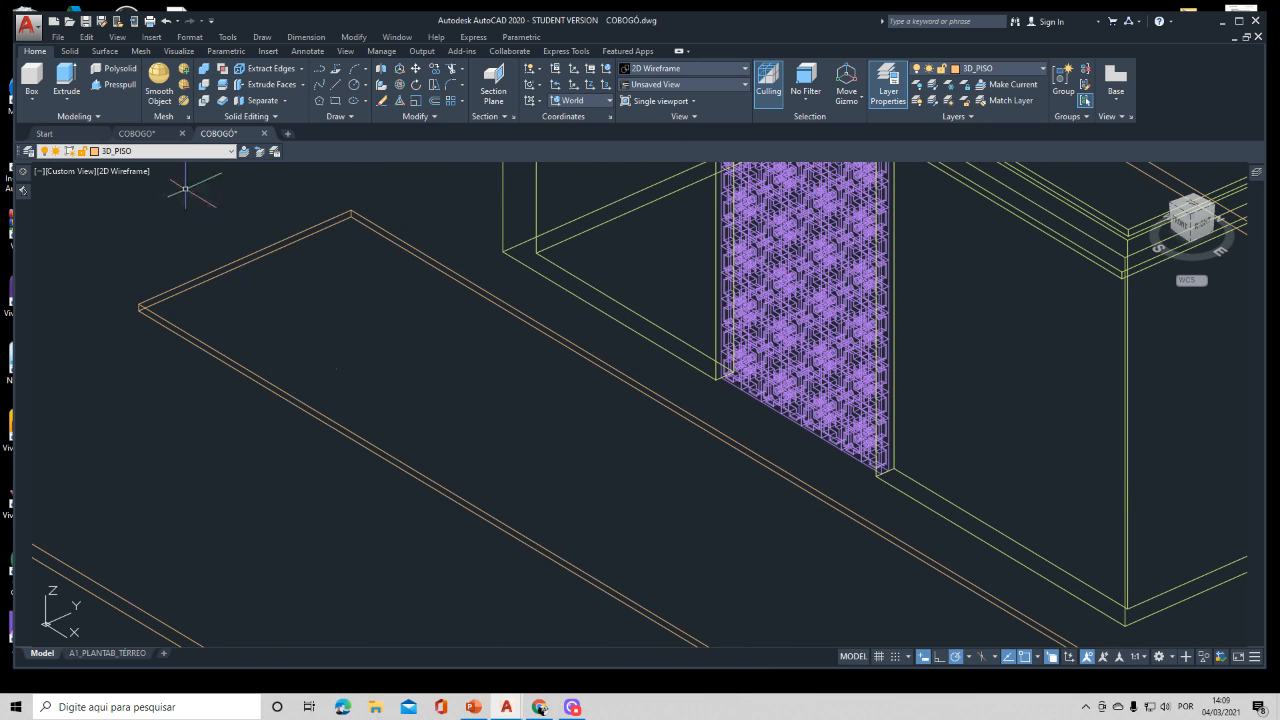
Step: Create a blue layer named 3D_ÁGUA and make it the current layer
left_click(888, 85)
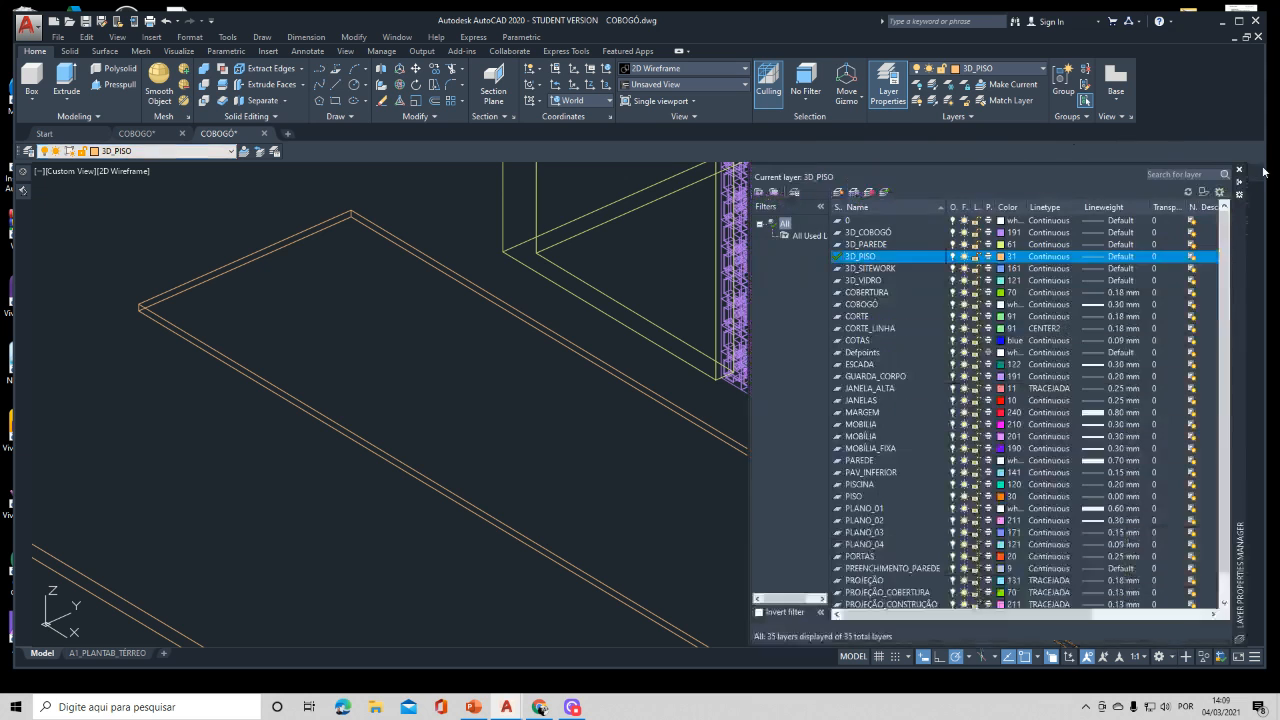
left_click(890, 220)
left_click(840, 191)
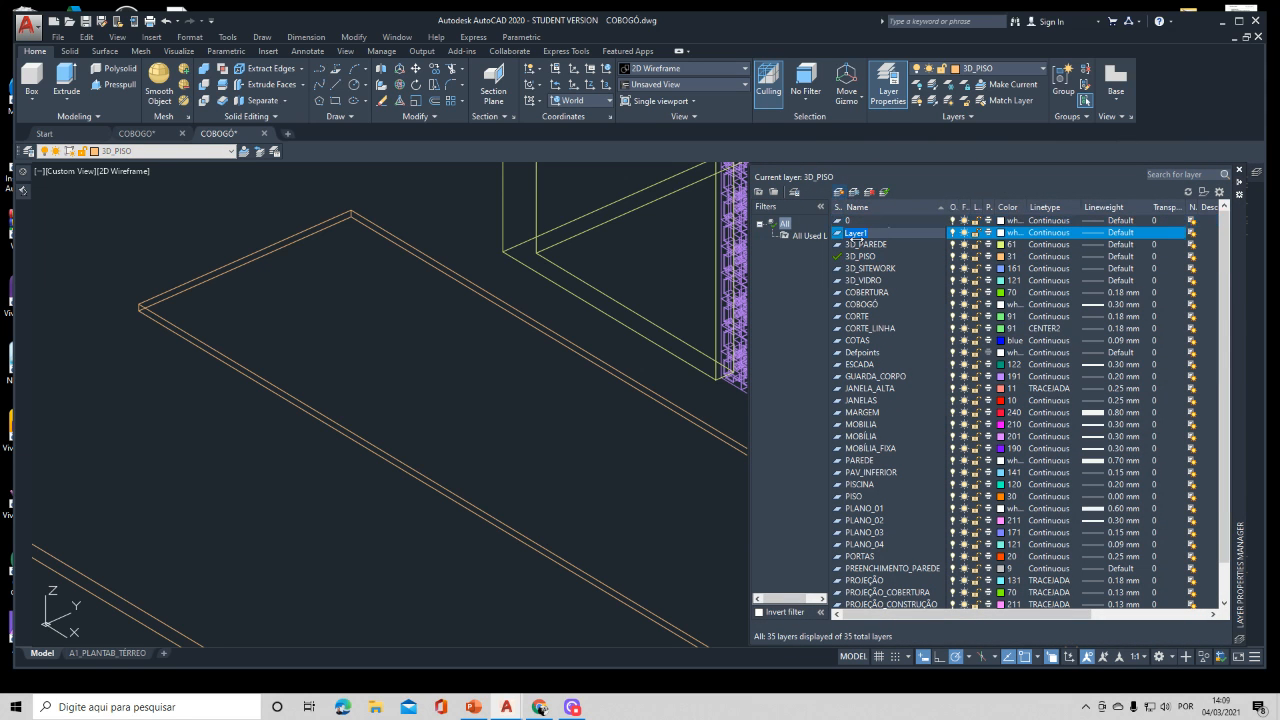
type("3D_ÁGUA")
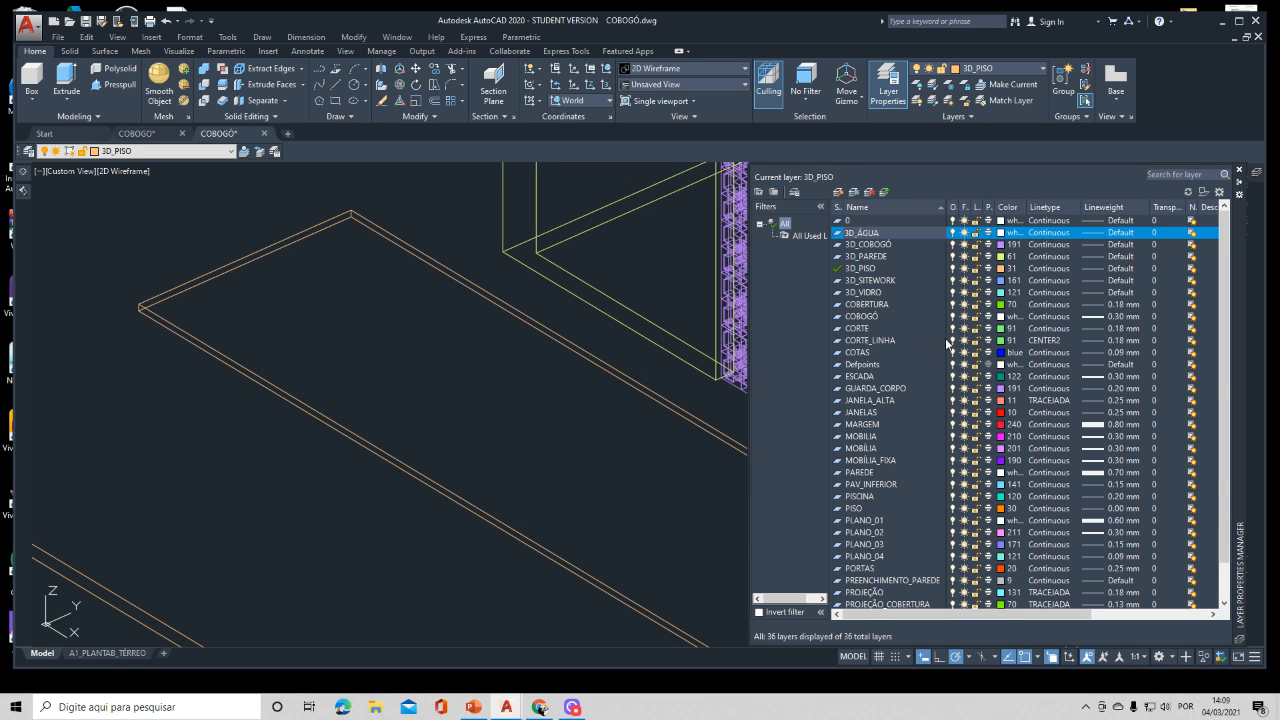
left_click(1001, 233)
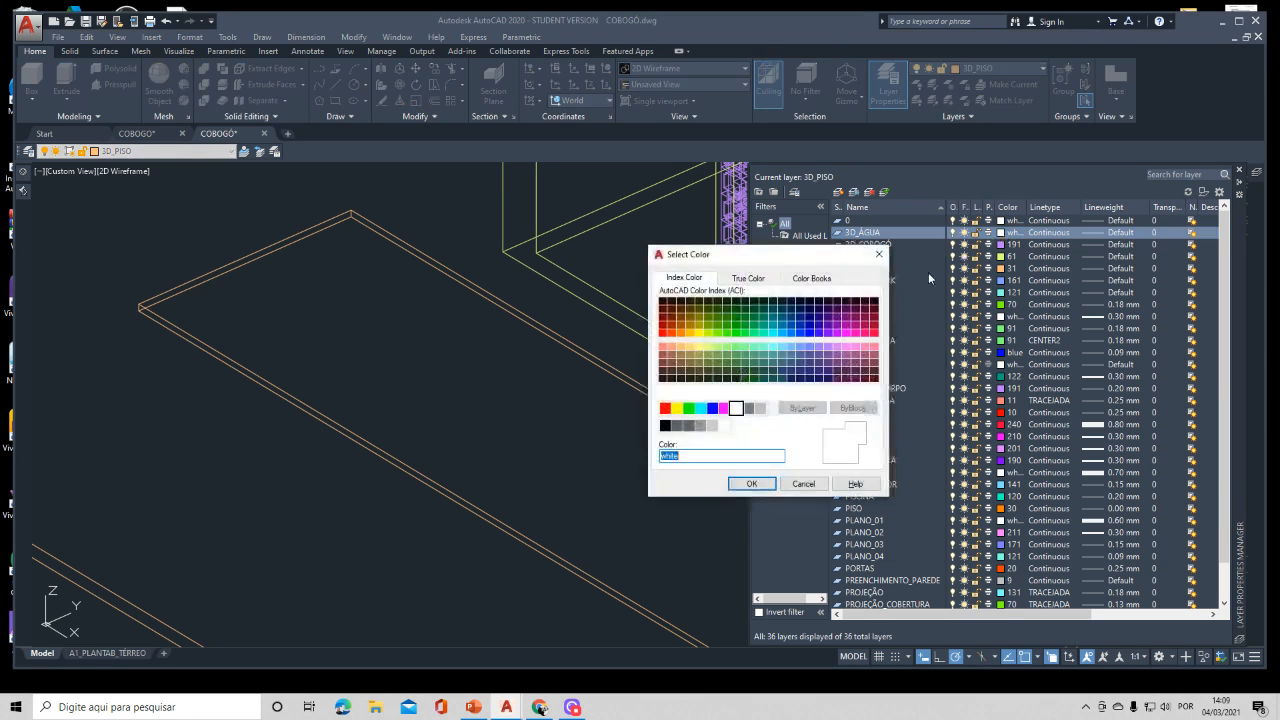
left_click(792, 334)
left_click(752, 484)
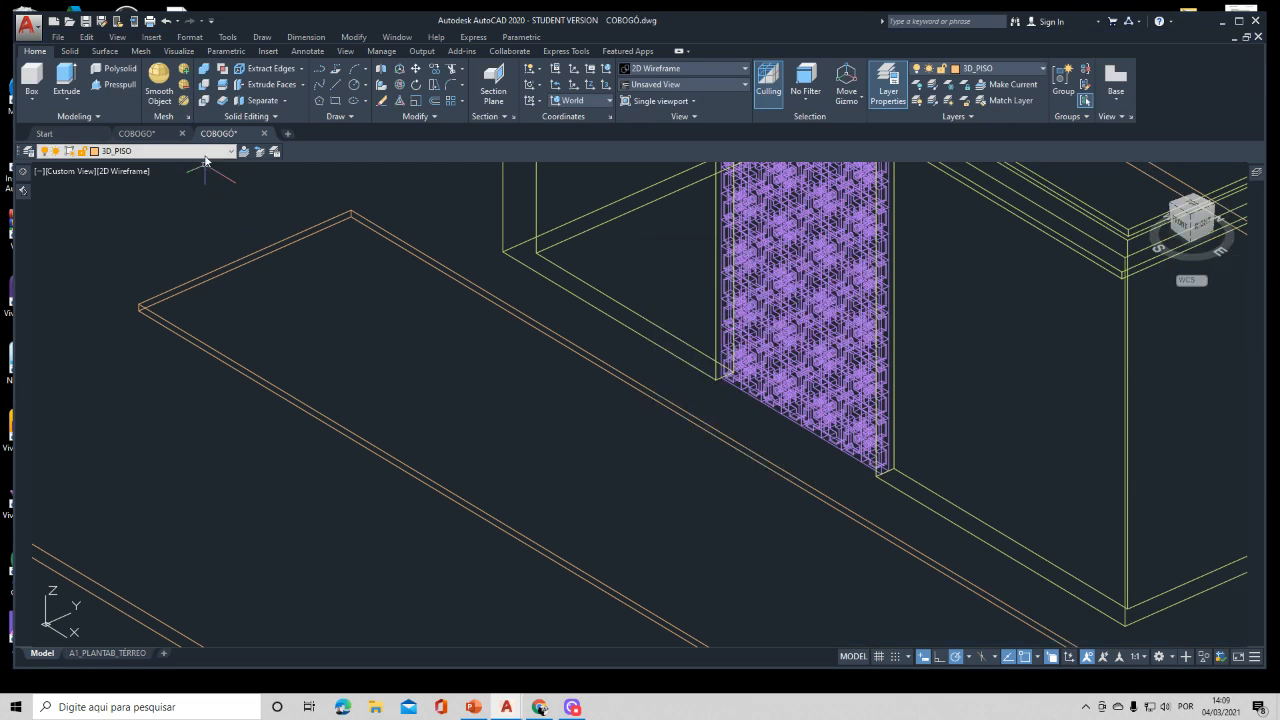
left_click(150, 151)
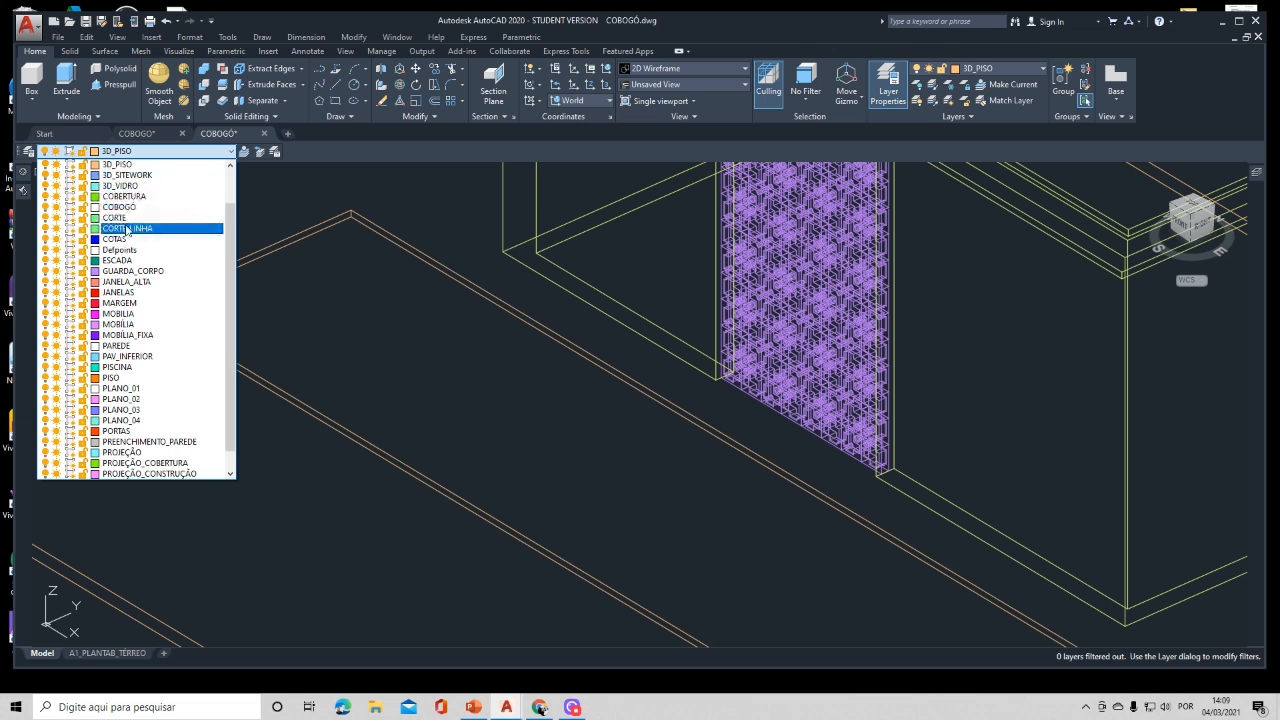
scroll(135, 182, "up", 2)
left_click(120, 175)
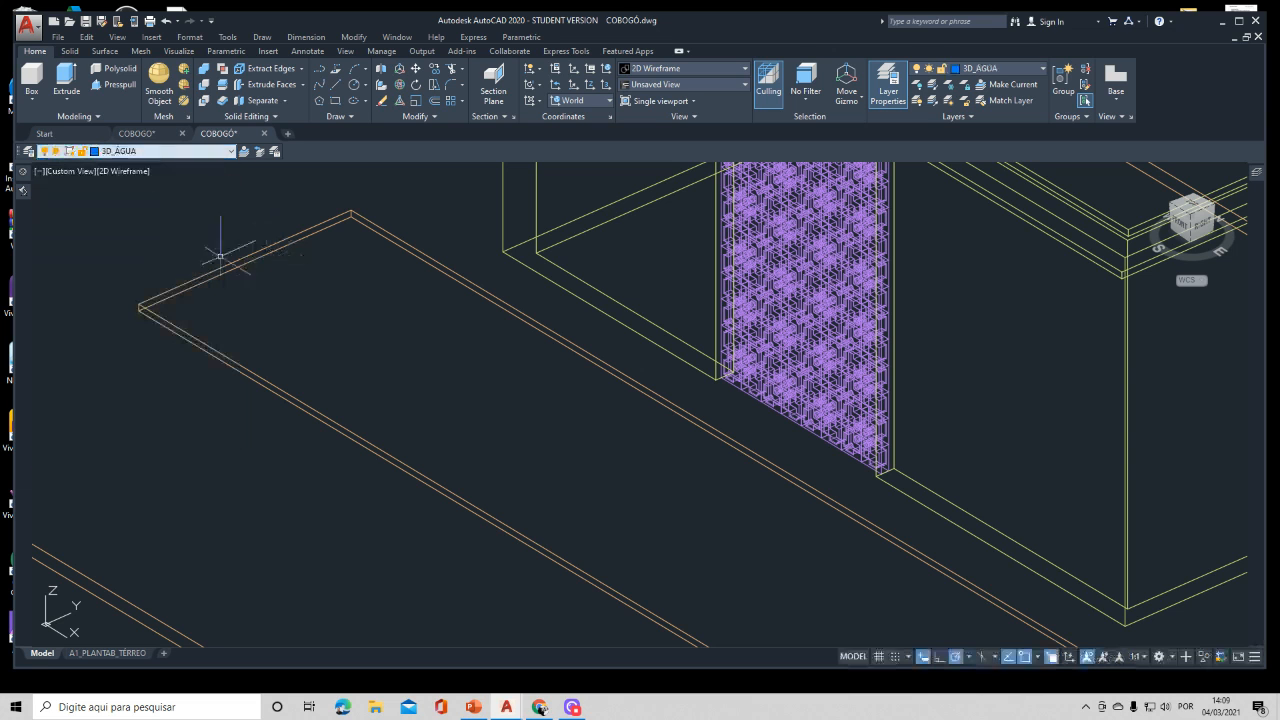
Step: Draw a thin water box across the full recess in the floor slab, with its top slightly below the recess rim
left_click(33, 90)
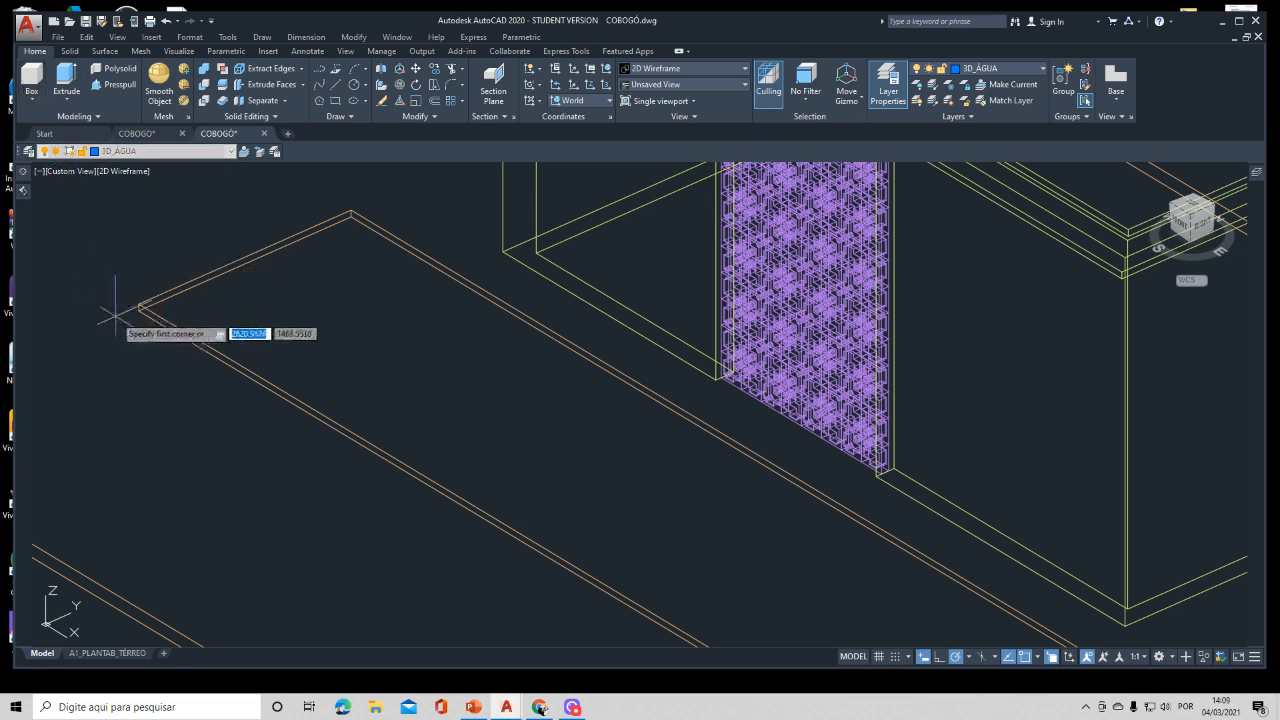
left_click(140, 307)
middle_click_drag(797, 499, 434, 354)
middle_click_drag(877, 571, 789, 444)
scroll(842, 491, "up", 5)
left_click(755, 471)
left_click(755, 457)
scroll(838, 412, "down", 5)
middle_click_drag(566, 397, 866, 582)
scroll(760, 522, "down", 2)
mouse_move(700, 482)
middle_mouse_down()
mouse_move(714, 551)
mouse_move(737, 529)
middle_mouse_up()
mouse_move(180, 434)
middle_mouse_down()
mouse_move(241, 449)
mouse_move(403, 449)
middle_mouse_up()
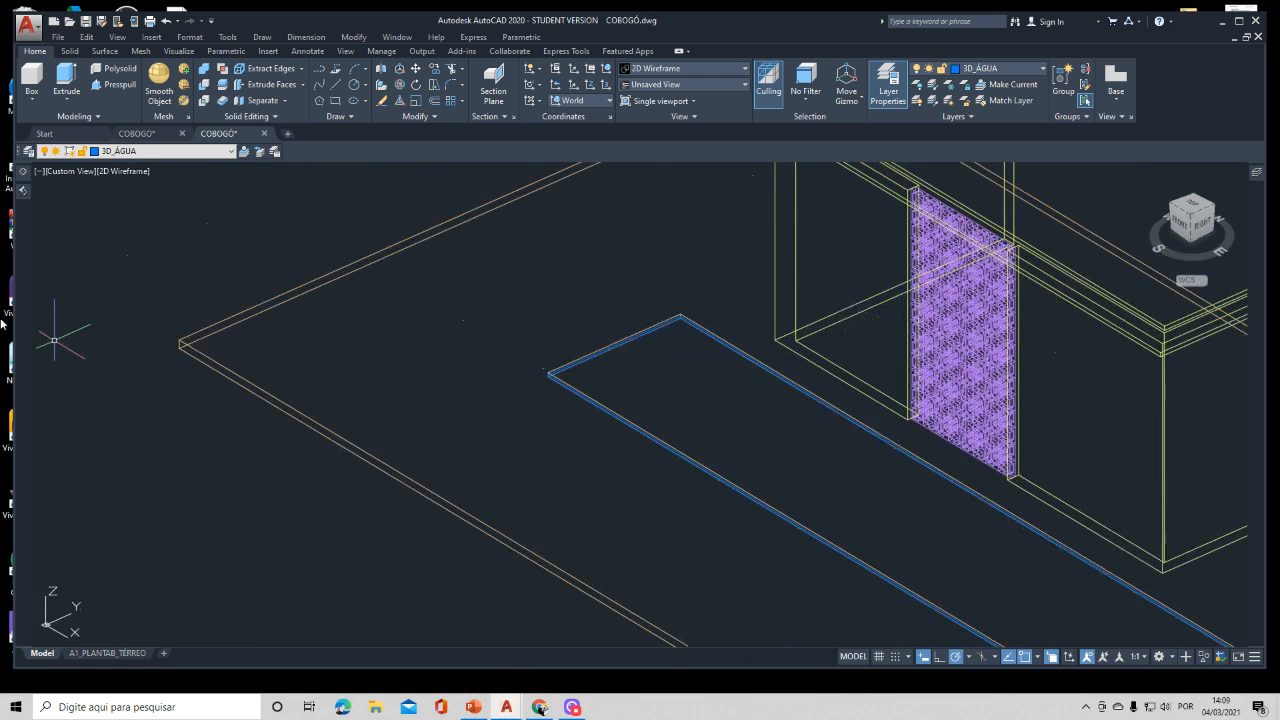
Step: Add the Rose stone material from the Autodesk Library to the document and apply it to the floor slab
mouse_move(23, 190)
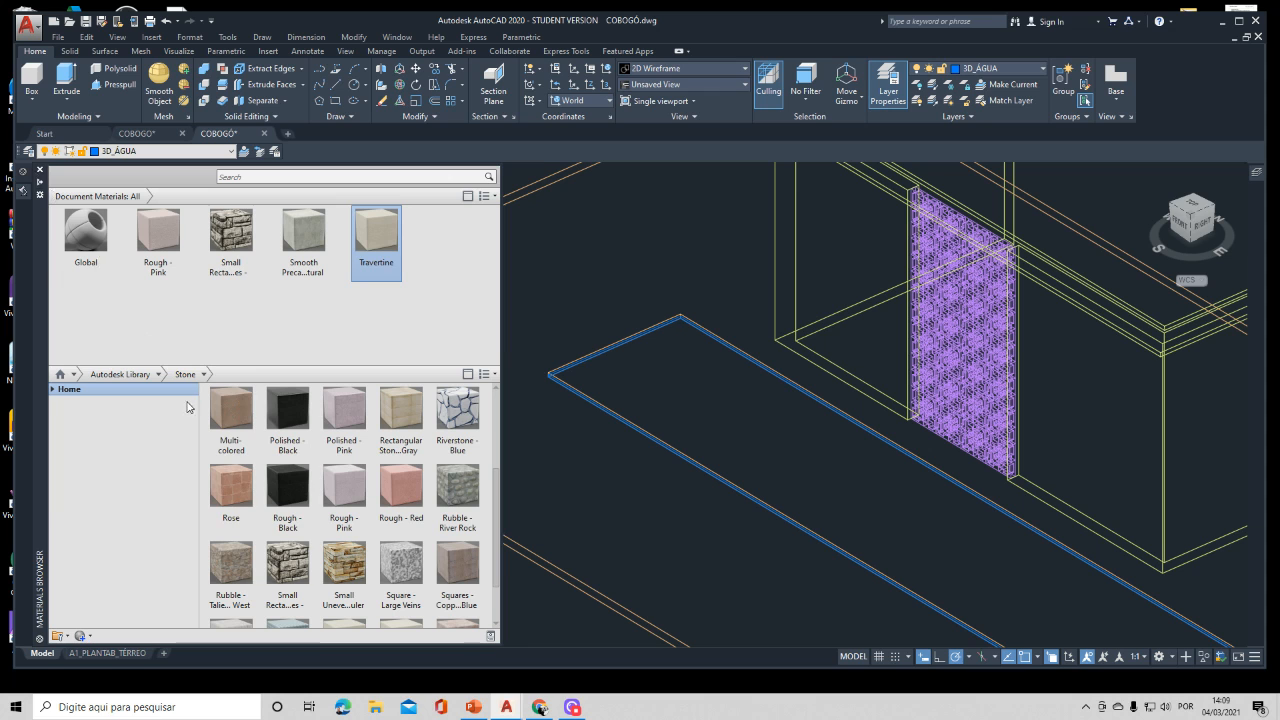
left_click(225, 529)
left_click(570, 226)
left_click(455, 262)
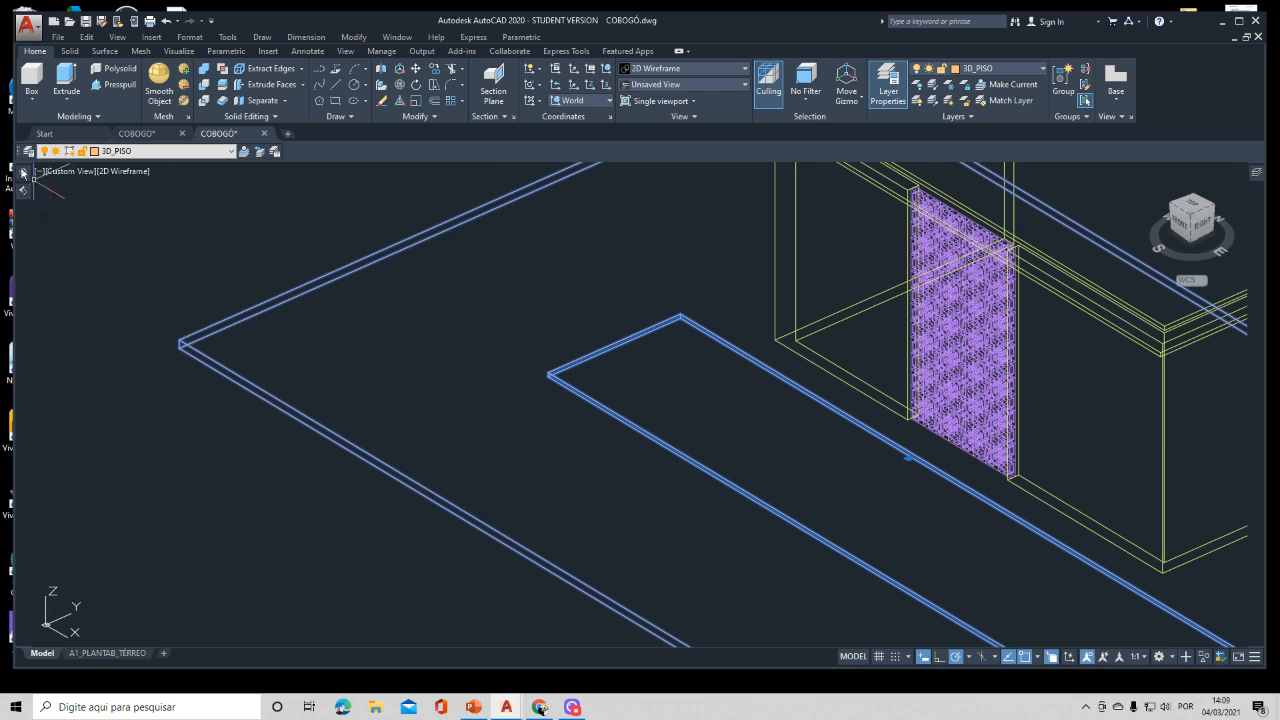
mouse_move(25, 176)
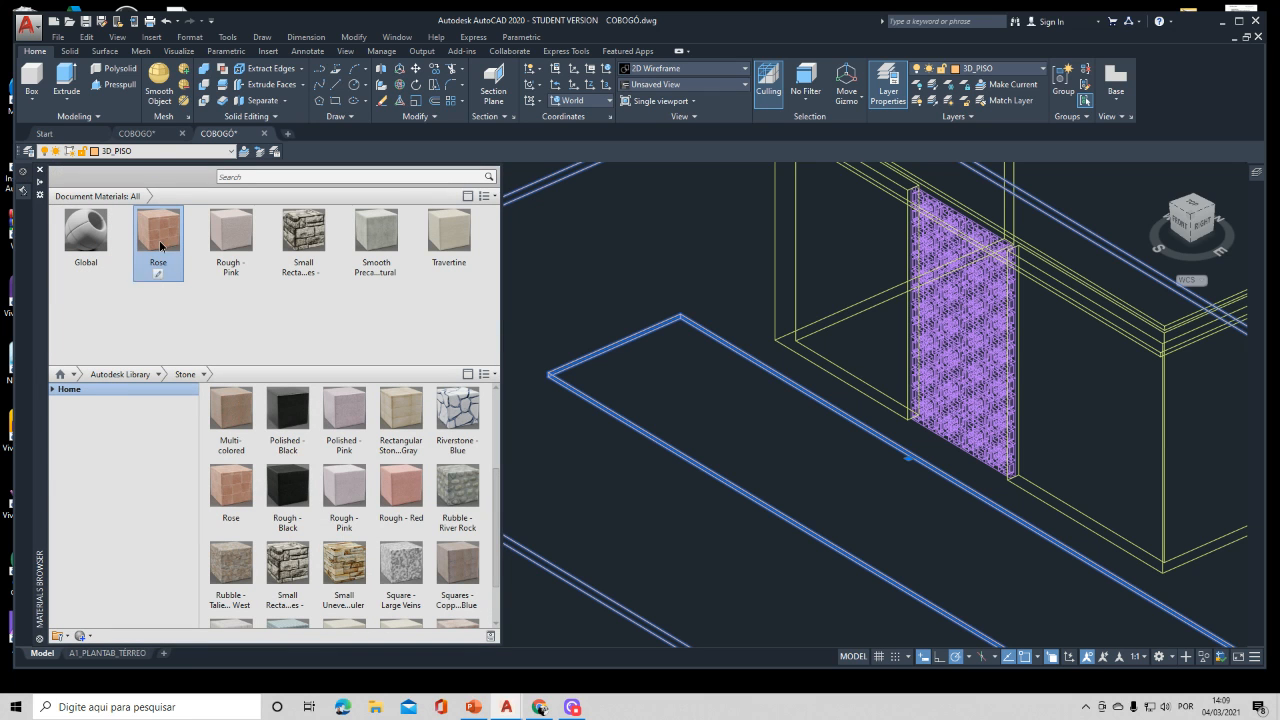
left_click(160, 246)
Step: Add the Reflecting Pool material from the library's Liquid category and apply it to the water box in the recess
left_click(157, 374)
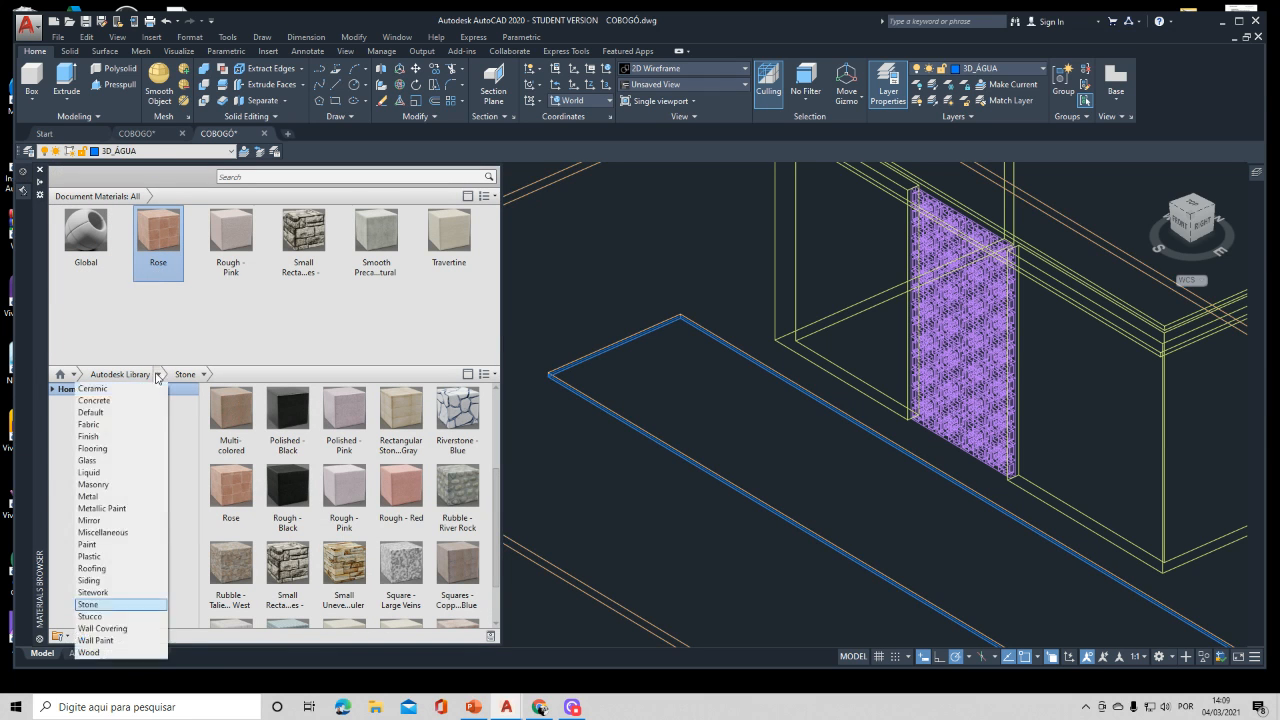
left_click(127, 472)
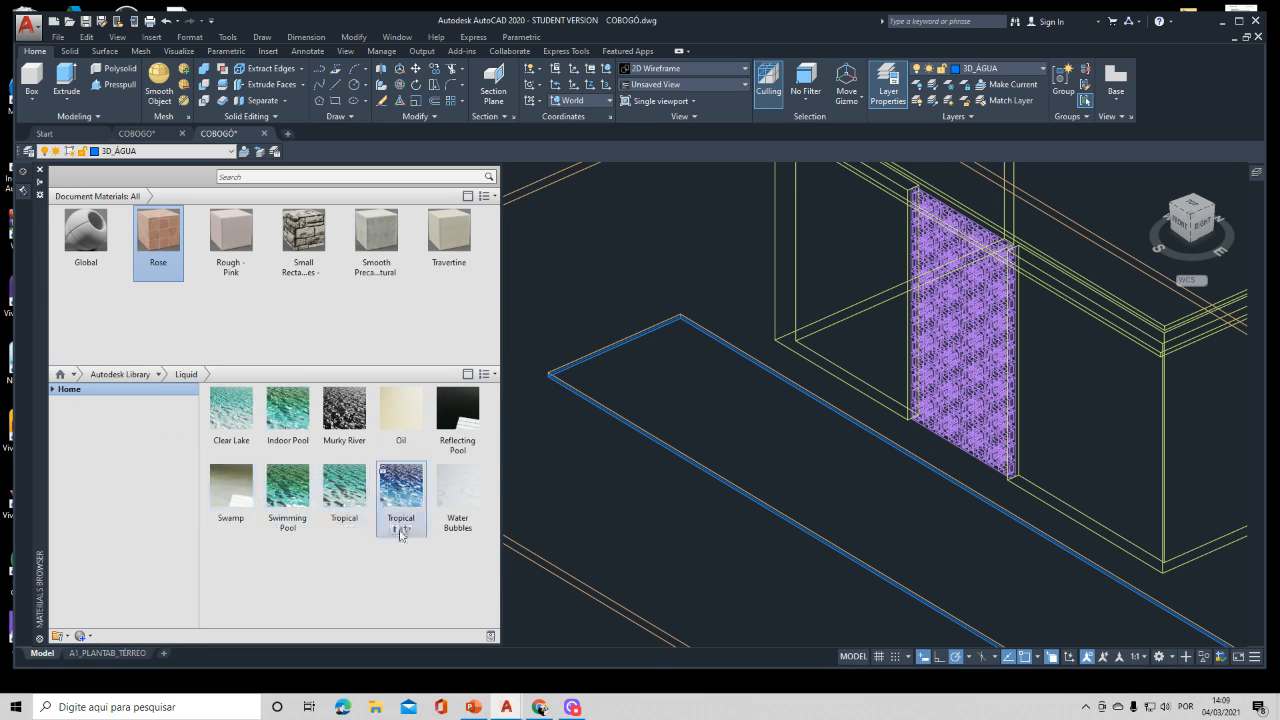
left_click(465, 422)
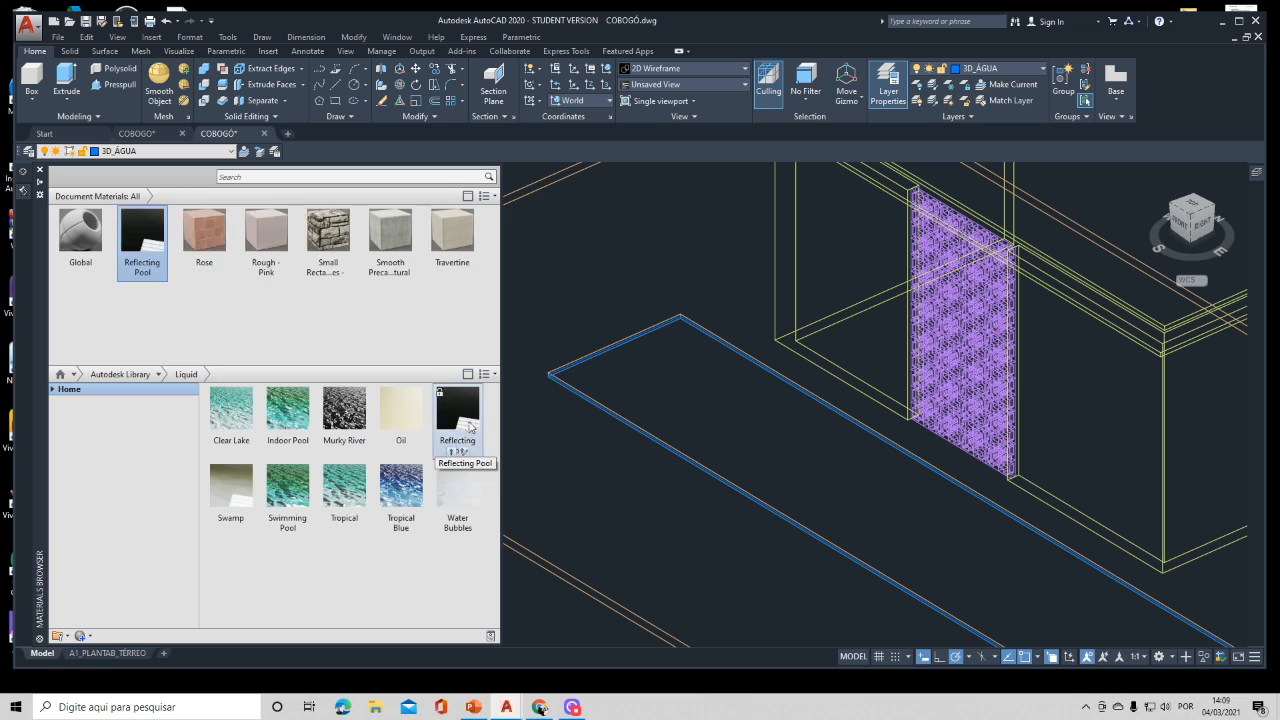
scroll(651, 323, "up", 6)
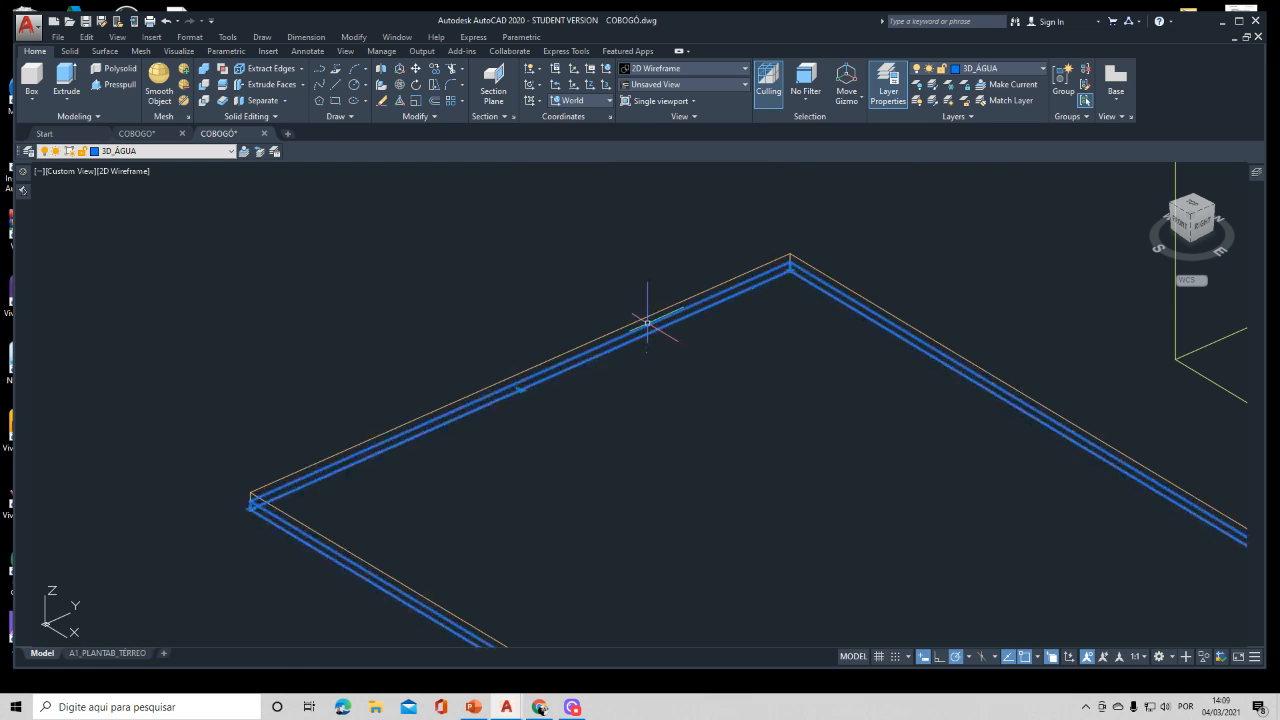
mouse_move(33, 183)
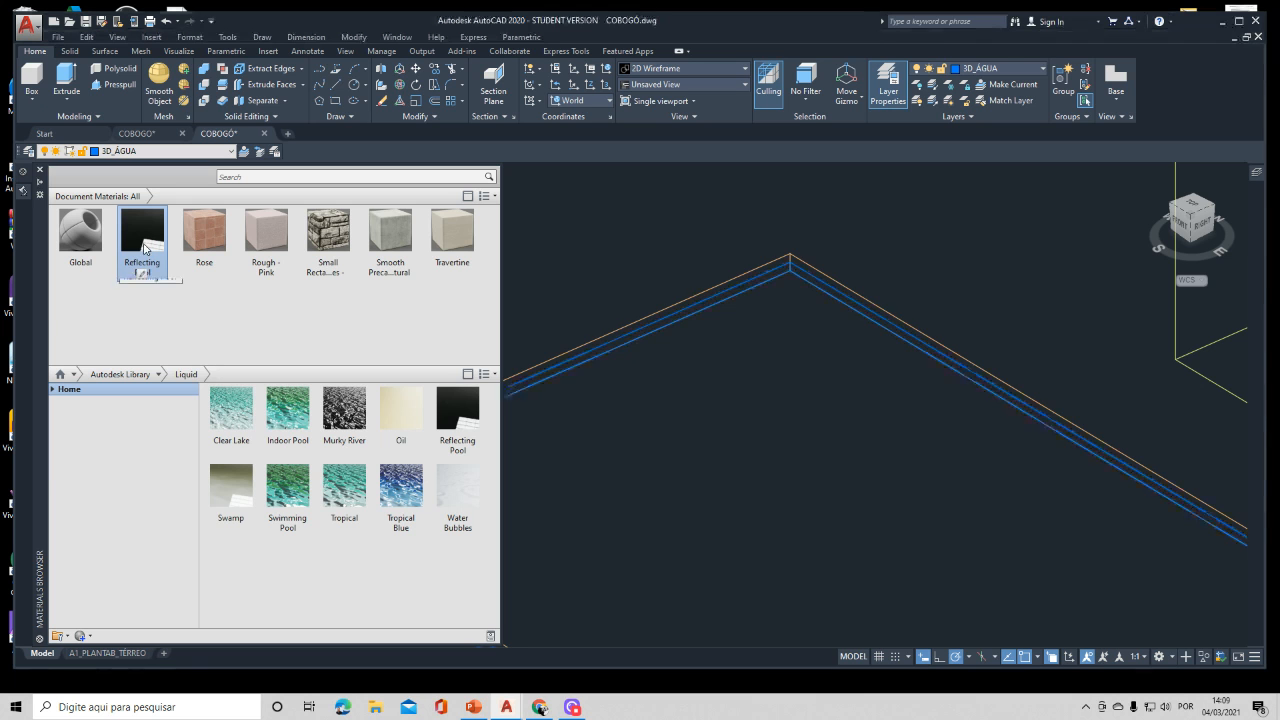
scroll(862, 496, "down", 5)
scroll(941, 562, "down", 4)
middle_click_drag(943, 557, 526, 446)
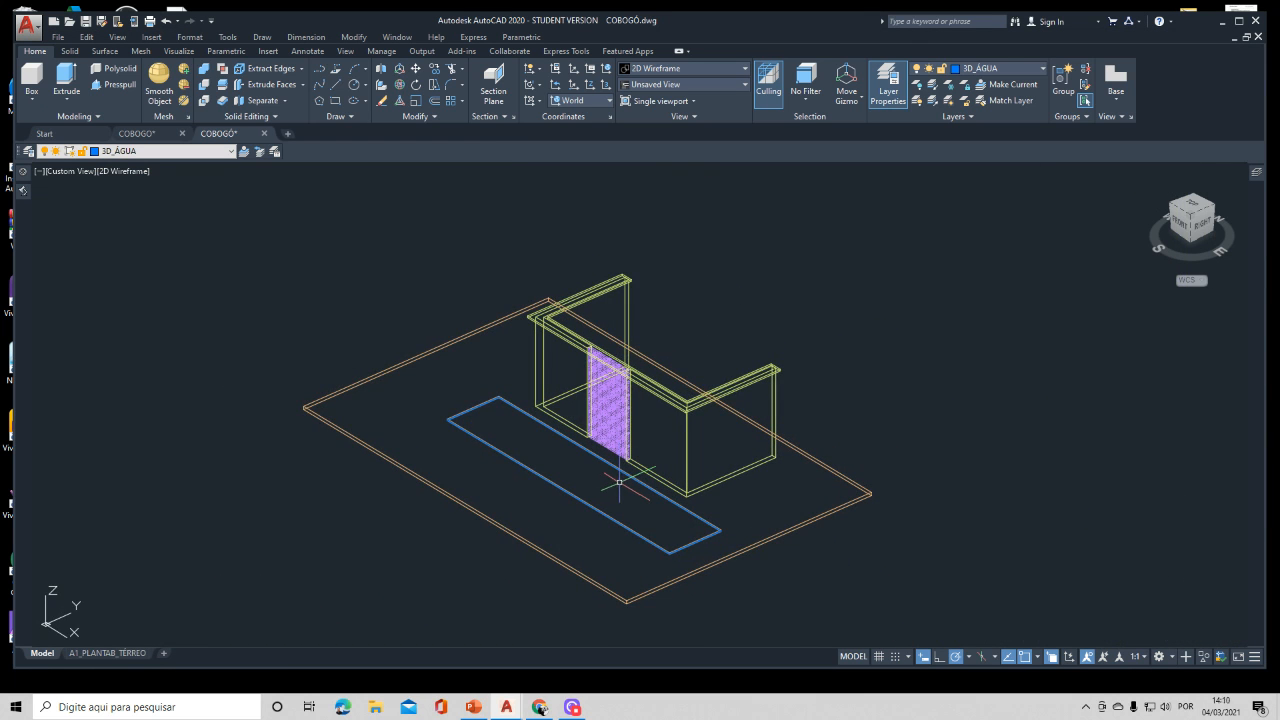